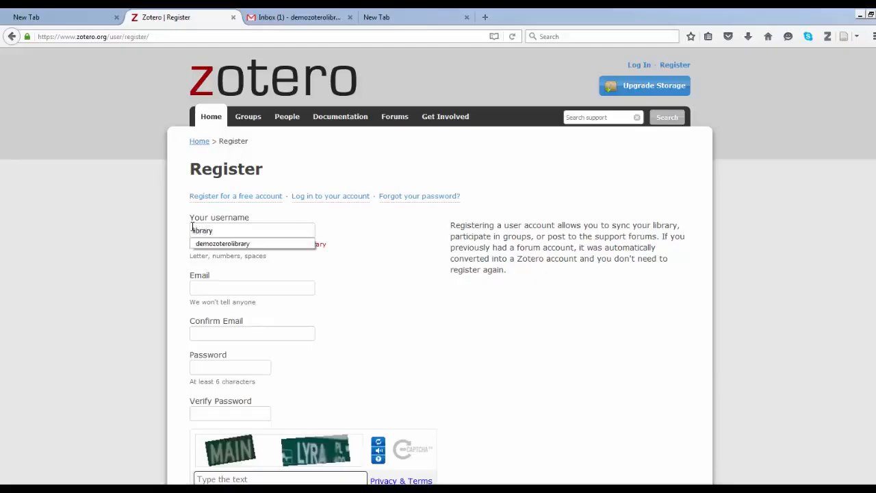
Step: Enter a username and the e-mail address in both the Email and Confirm Email fields
text(4150490)
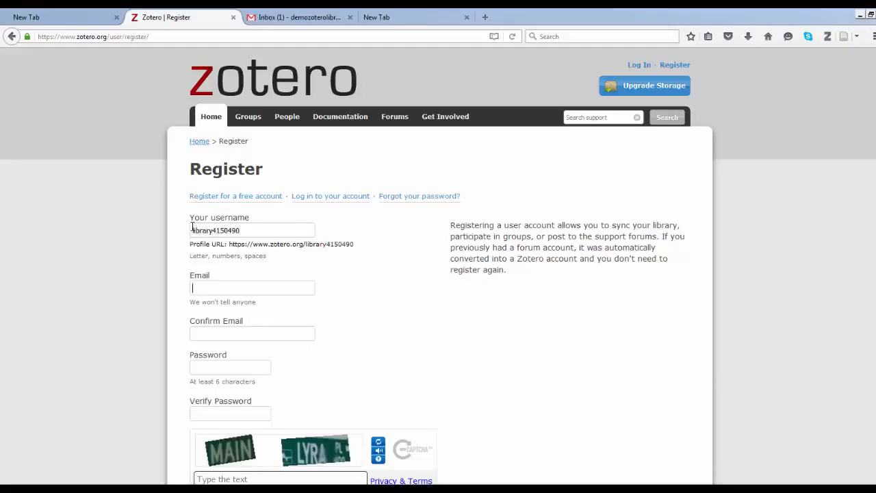
key(Tab)
text(demozoterolibrary)
key(Down)
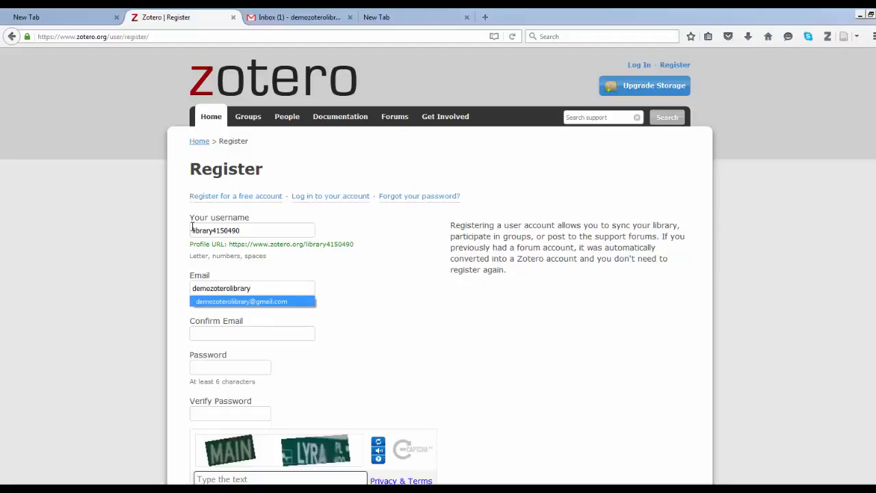
key(Down)
key(Down)
key(Return)
key(Tab)
text(demozoterolibrary)
key(Down)
key(Return)
key(Tab)
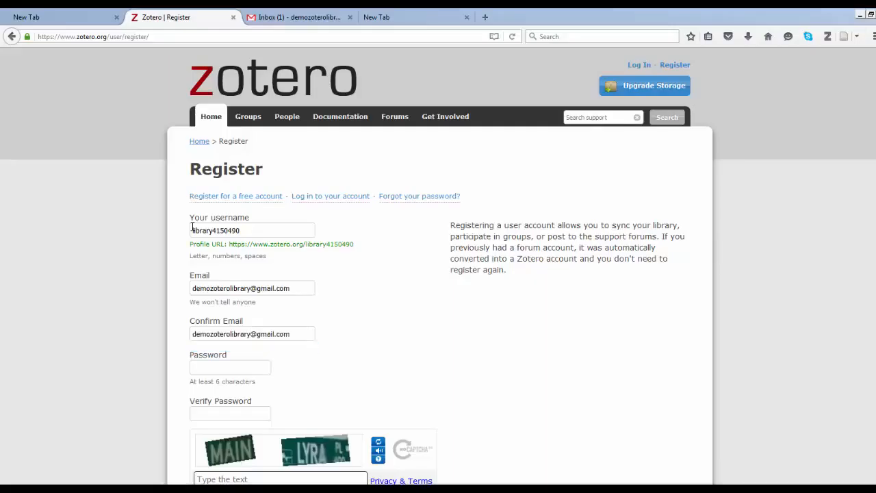
Step: Fill in the account password and the captcha text, then submit the registration
text(•••••••)
scroll(236, 472, down, 5)
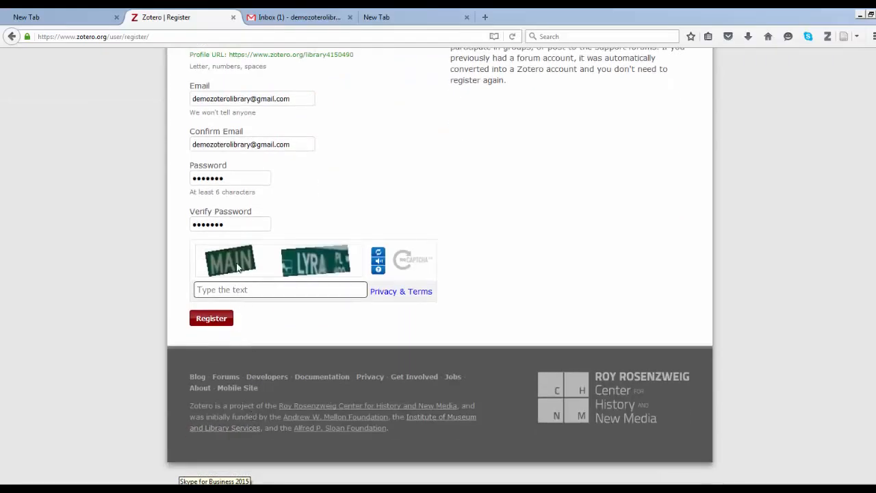
text(MAIN )
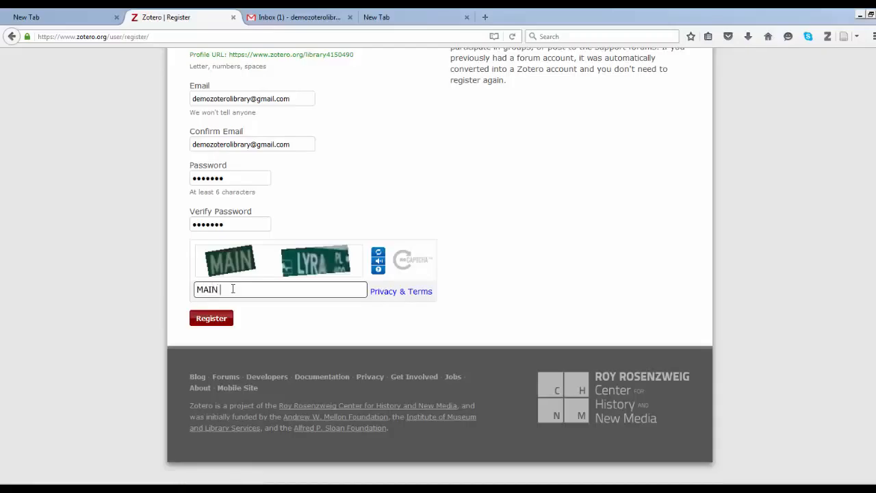
text(LYRA)
click(223, 321)
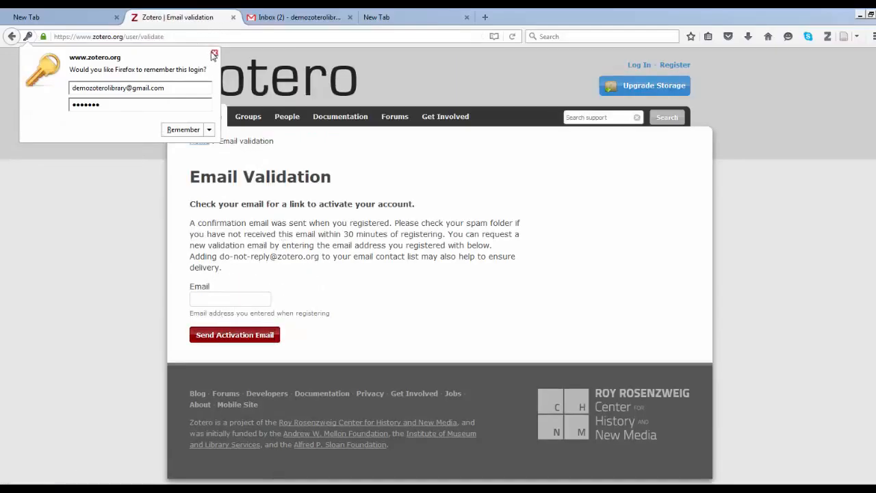
Step: Save the login in Firefox, then open Gmail's Welcome to Zotero email and follow its validation link
click(184, 130)
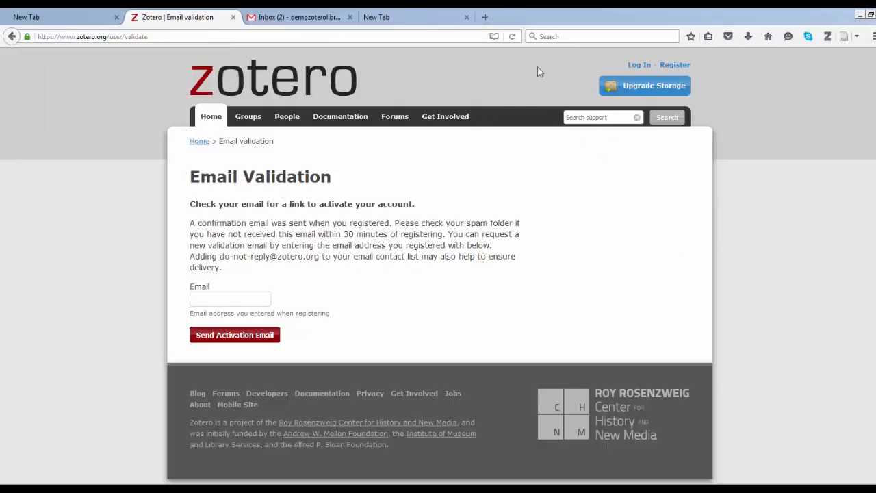
click(294, 18)
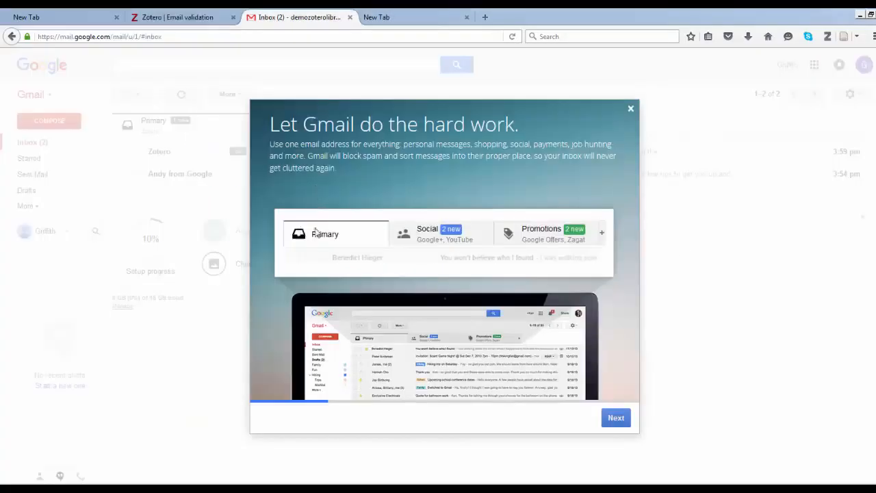
click(631, 111)
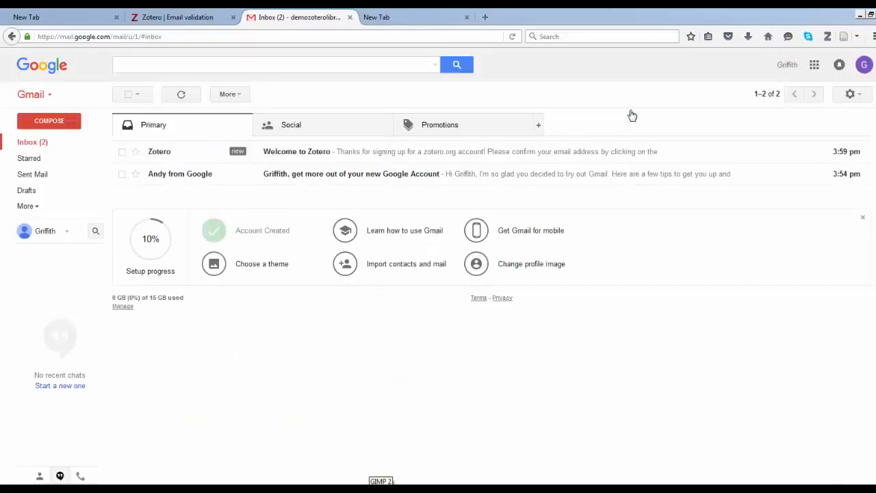
click(24, 147)
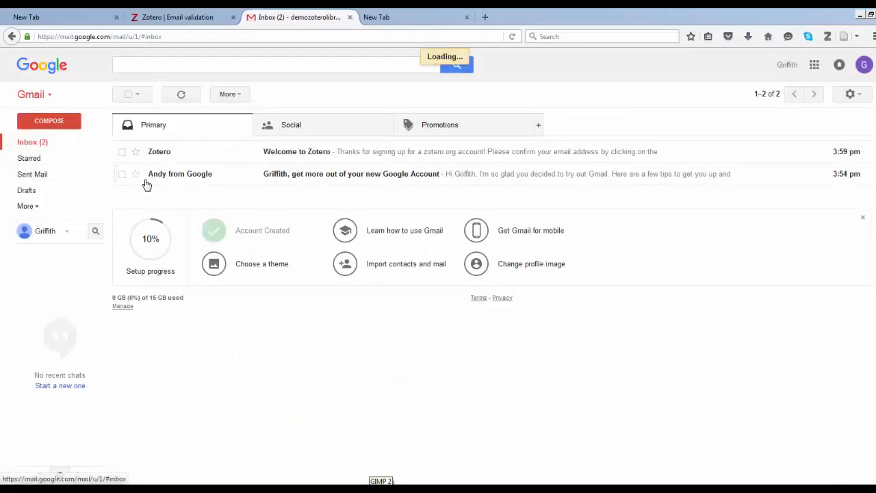
click(329, 157)
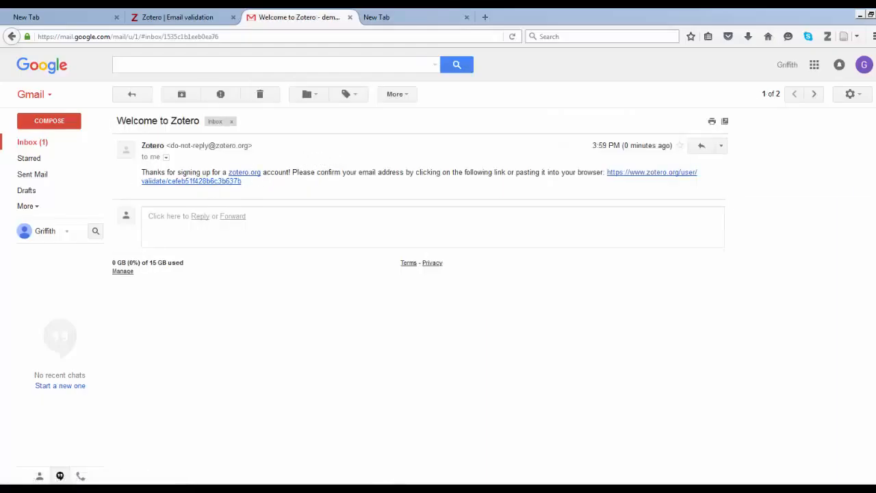
click(618, 179)
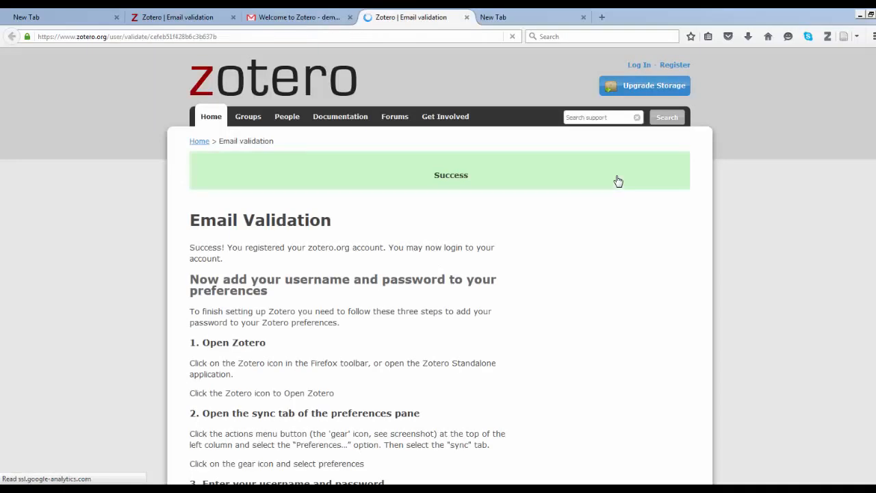
Step: Log in to zotero.org with the newly registered account's saved credentials
scroll(541, 215, down, 5)
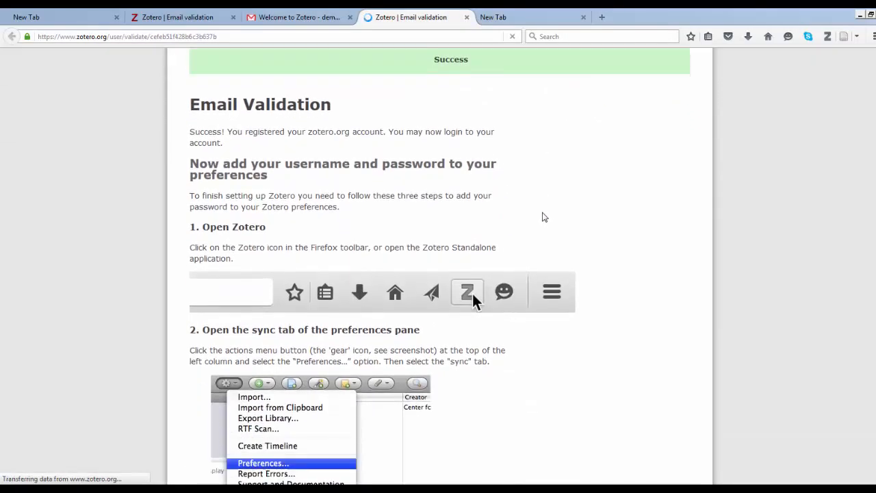
scroll(556, 208, up, 5)
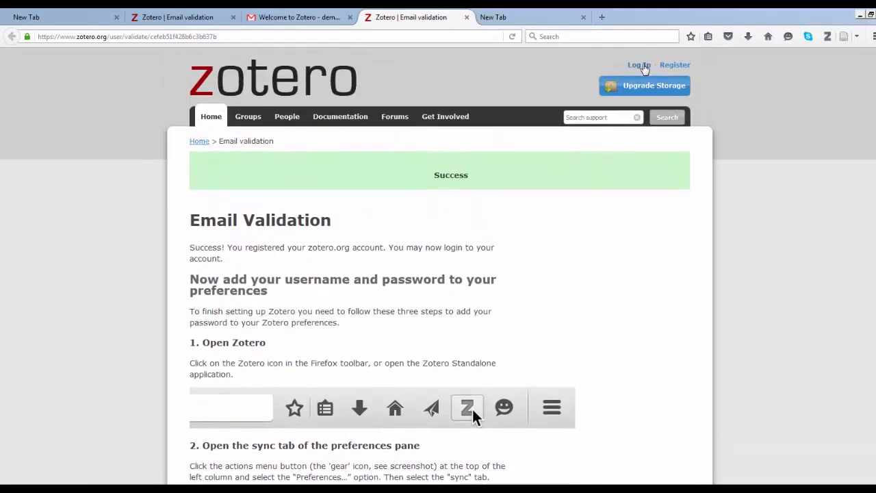
click(642, 65)
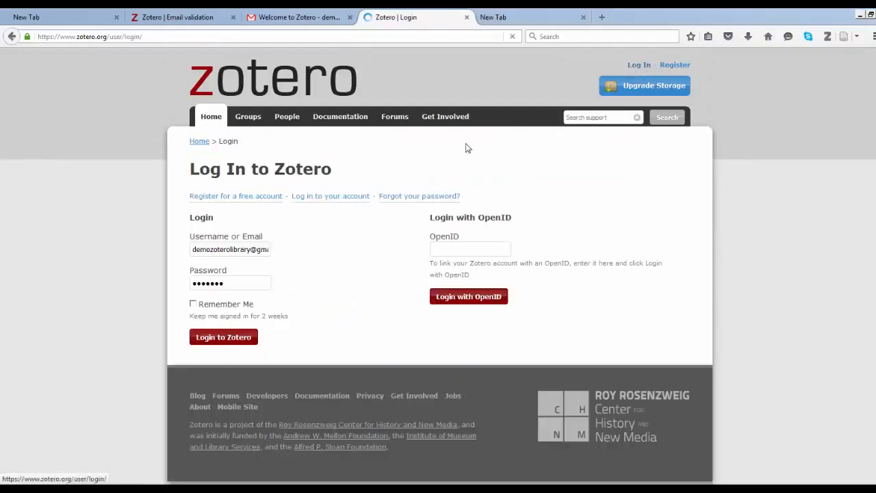
click(226, 337)
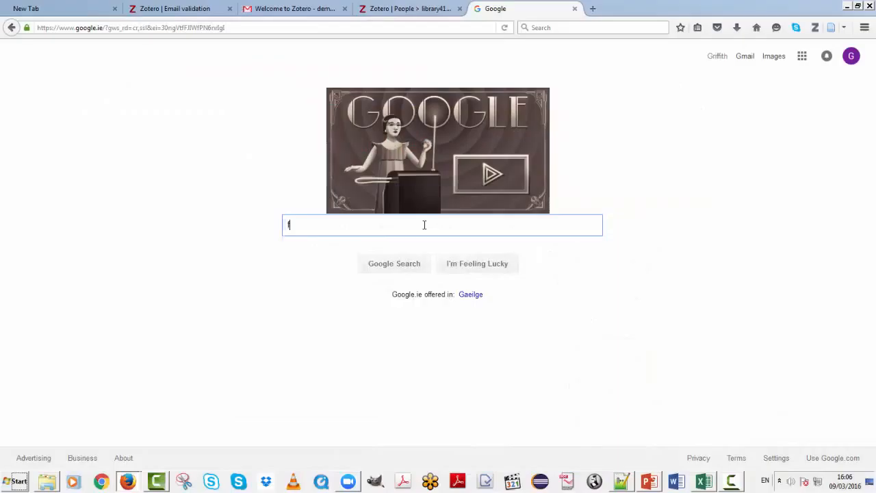
Step: Search Google for 'firefox download' and open Mozilla's Download Firefox page
text(irefox)
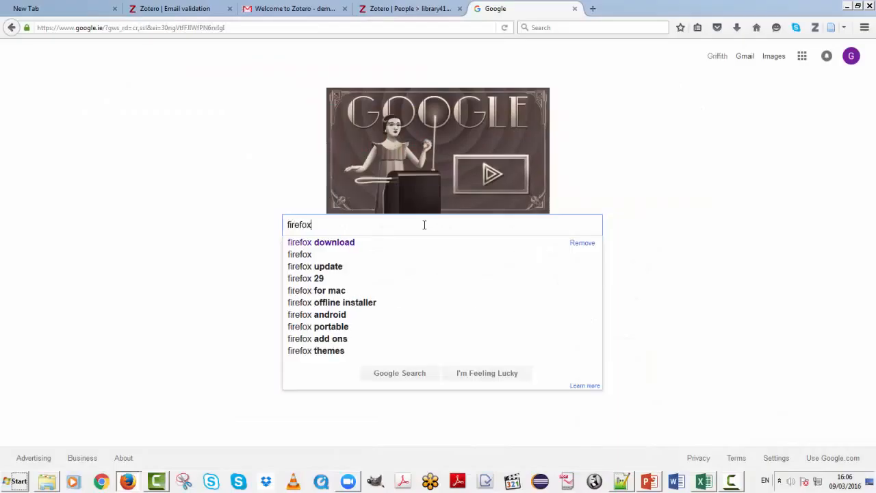
key(Down)
key(Return)
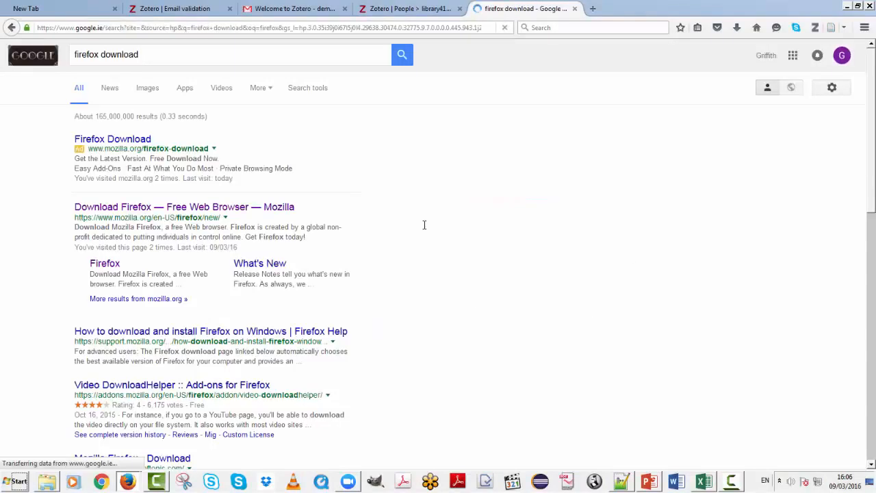
click(94, 216)
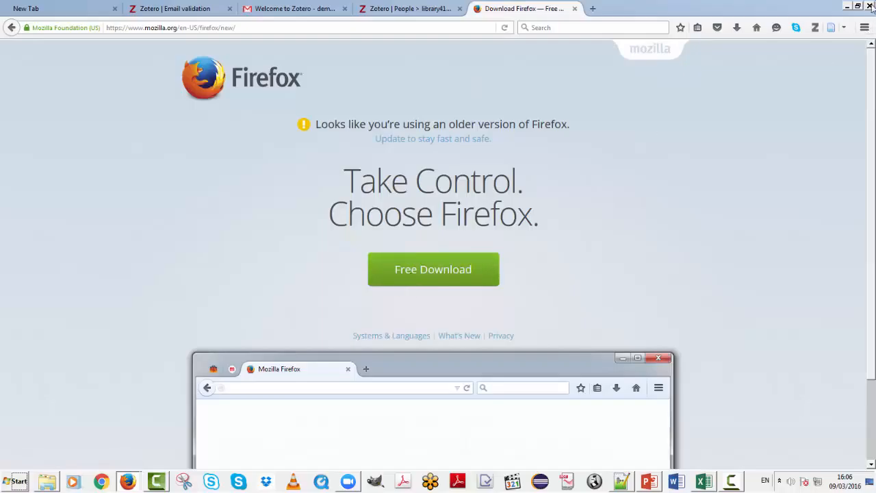
Step: Advance past the 'Download Zotero for Firefox' slide and return to the zotero.org home page
mouse_move(47, 482)
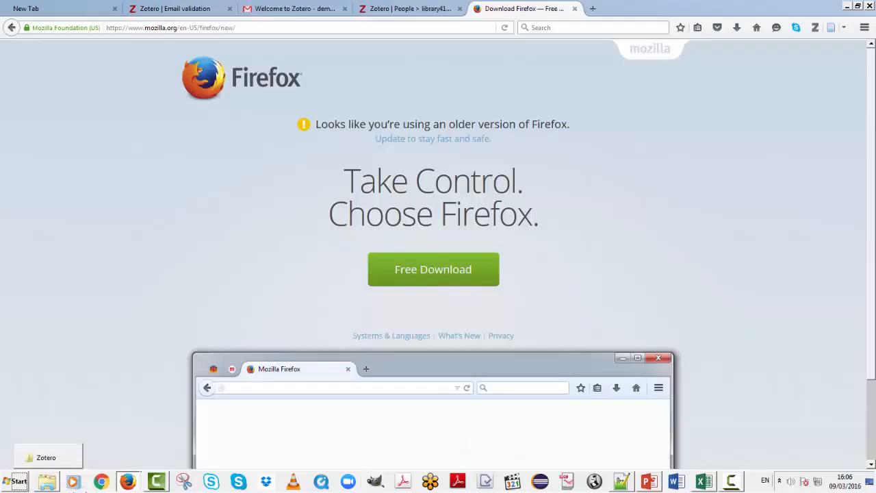
mouse_move(131, 484)
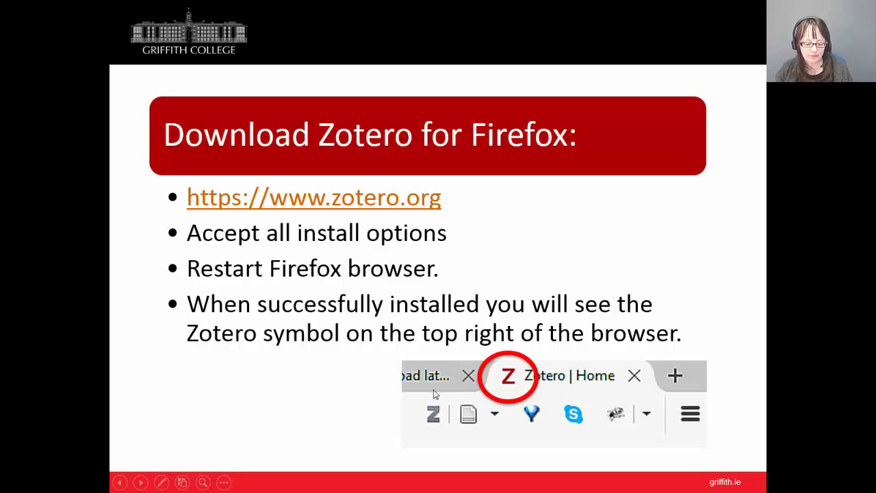
click(507, 366)
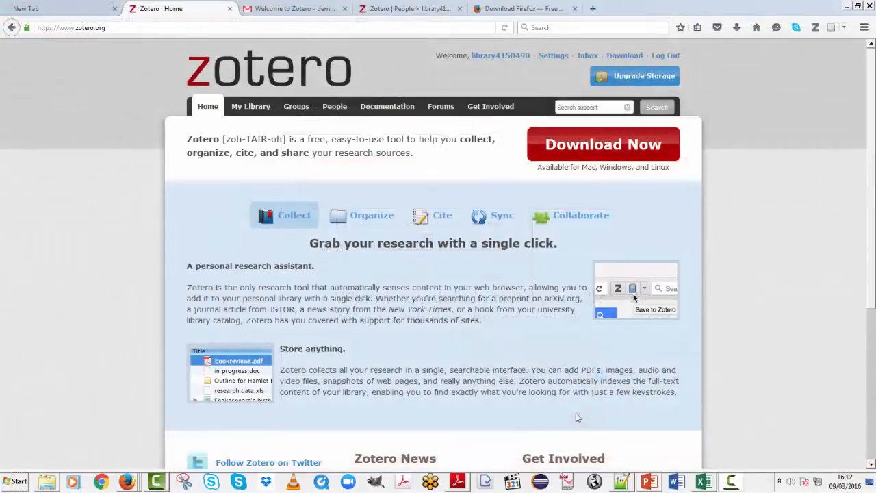
Step: From zotero.org's Download page, install the Zotero 4.0 for Firefox add-on, allowing the blocked install
click(133, 26)
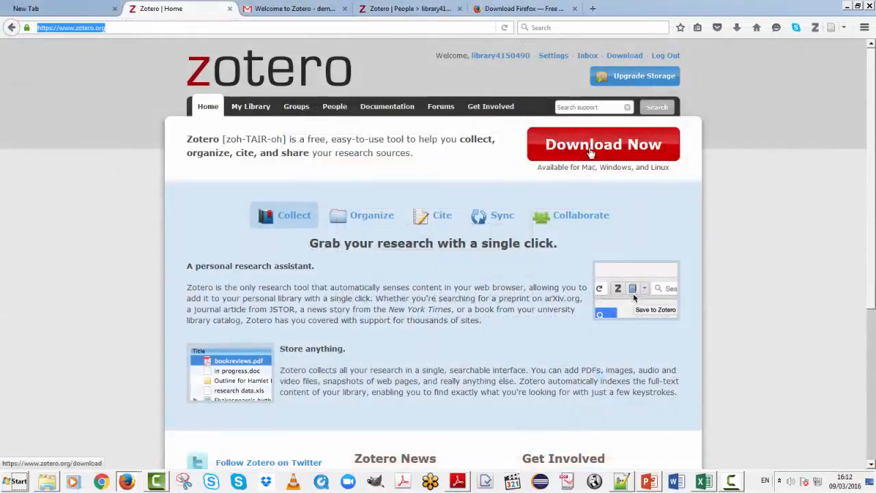
click(590, 152)
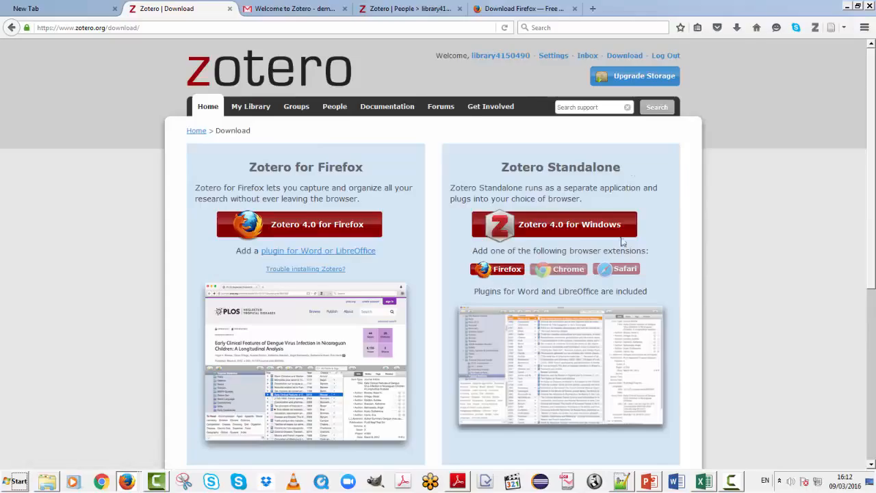
click(252, 224)
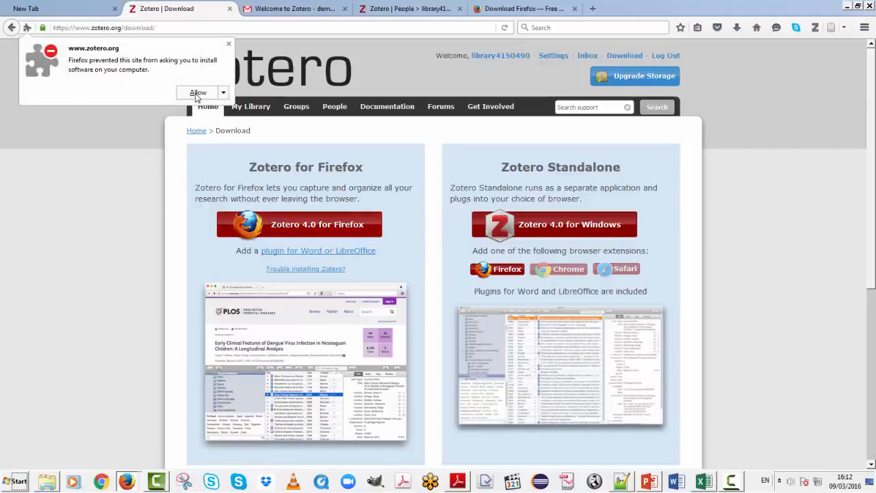
click(196, 93)
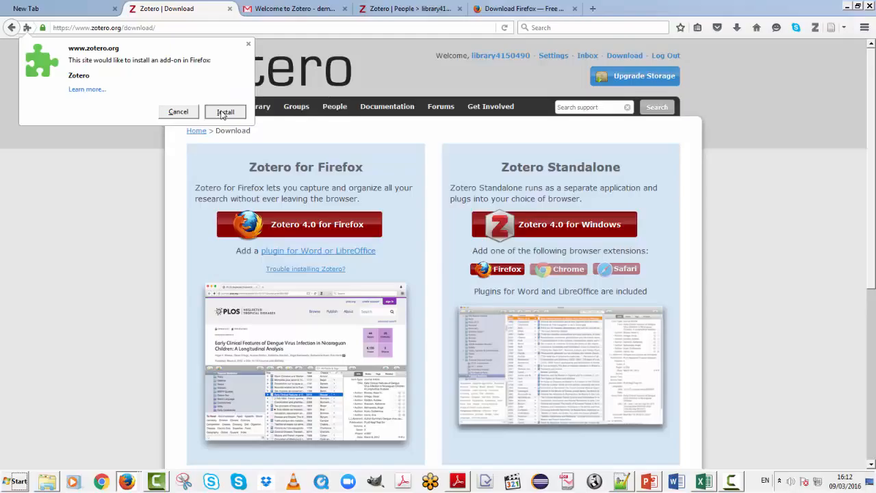
click(225, 112)
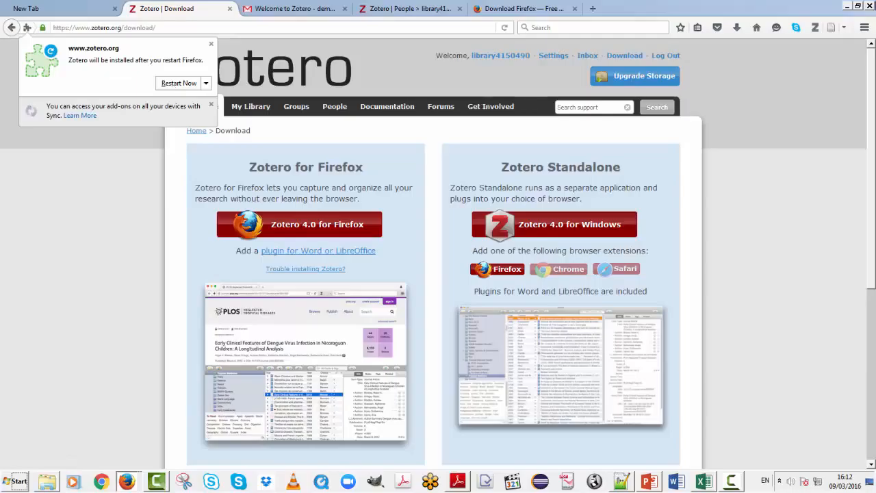
Step: Toggle the Zotero library pane with the 'Z' toolbar button, leaving My Library open
click(815, 29)
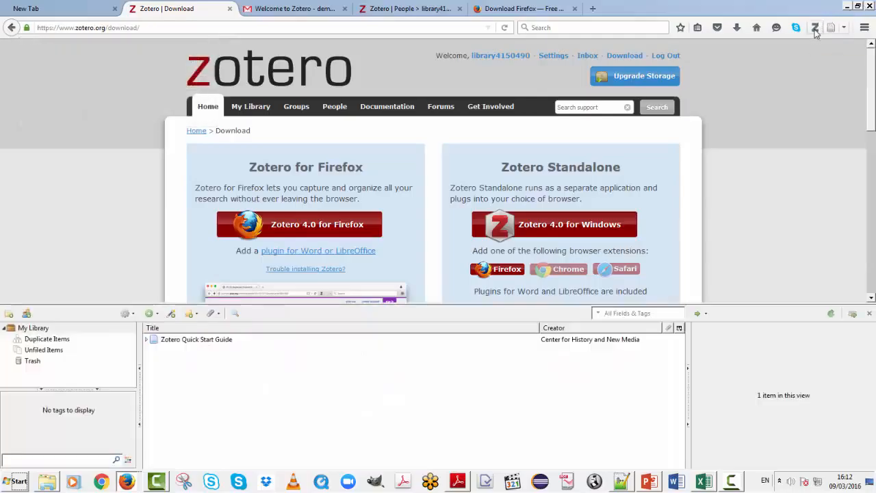
click(815, 29)
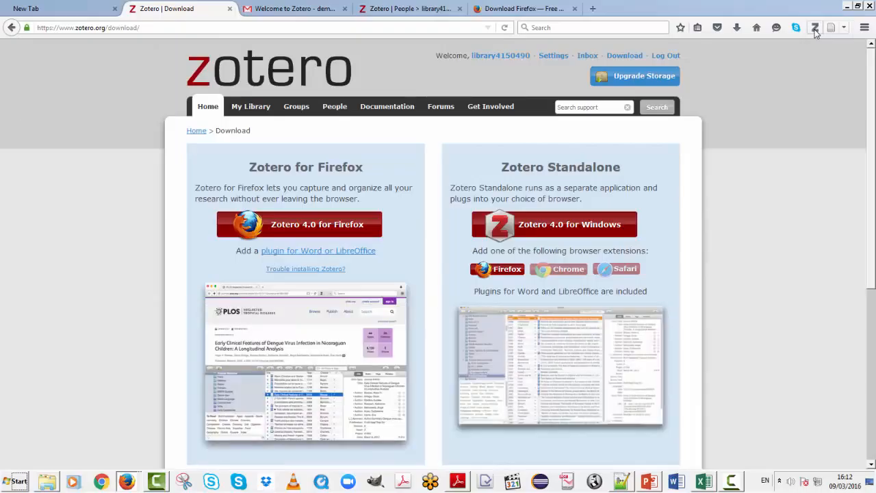
click(815, 30)
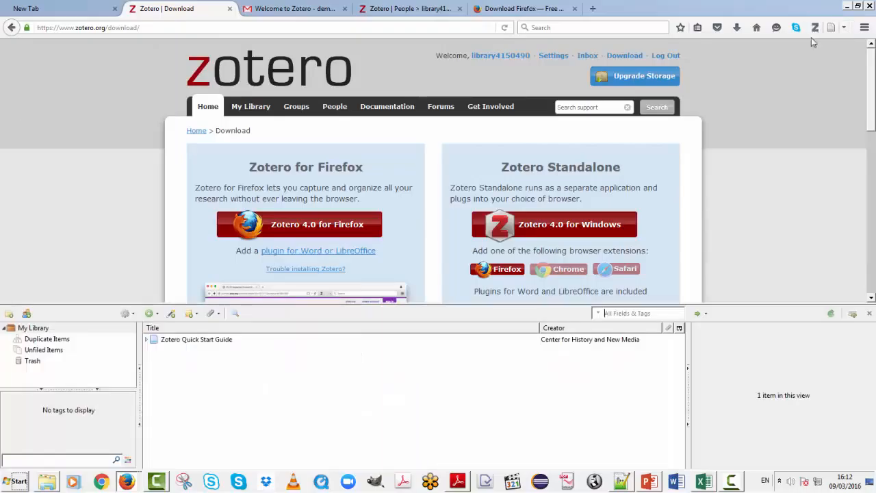
click(817, 30)
click(816, 29)
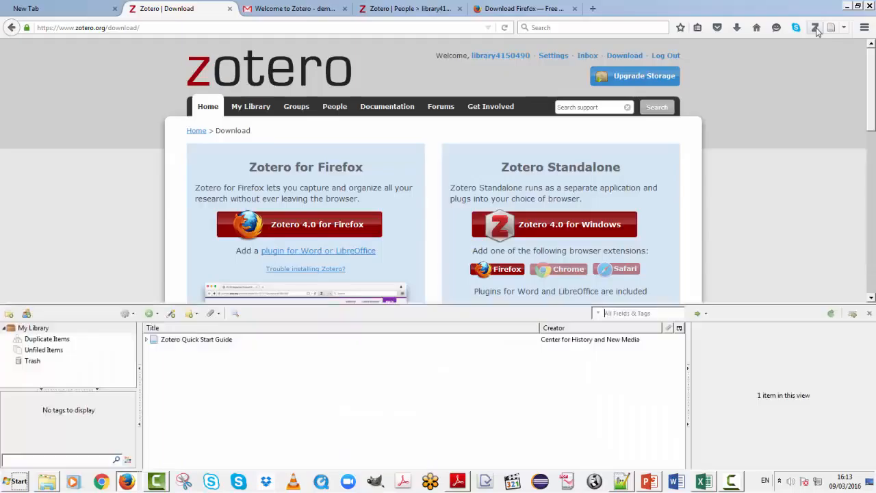
click(815, 29)
click(815, 29)
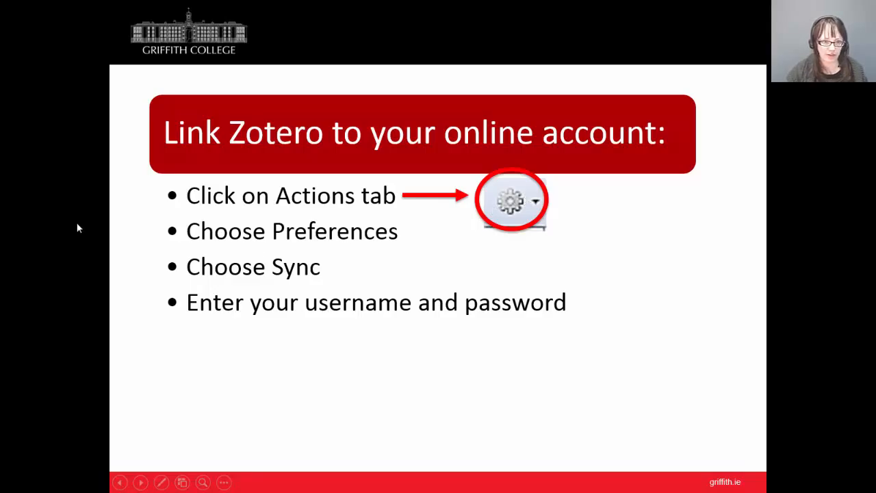
Step: Advance past the 'Link Zotero to your online account' slide to return to Firefox
click(186, 243)
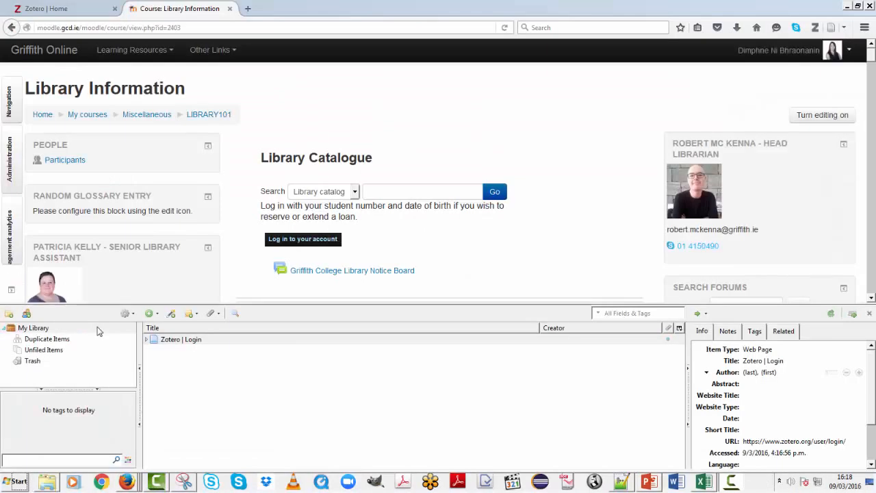
Step: Enter the new account's username and password in Zotero's Sync preferences, save, and sync the library
click(133, 314)
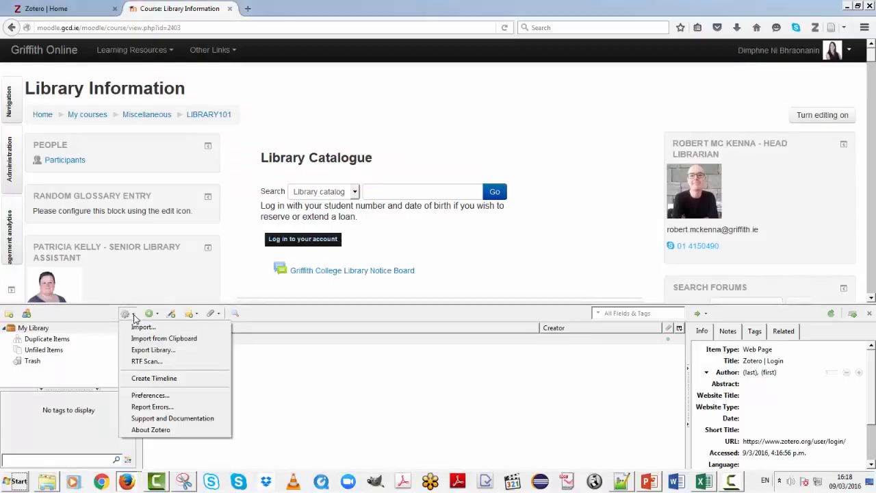
click(134, 318)
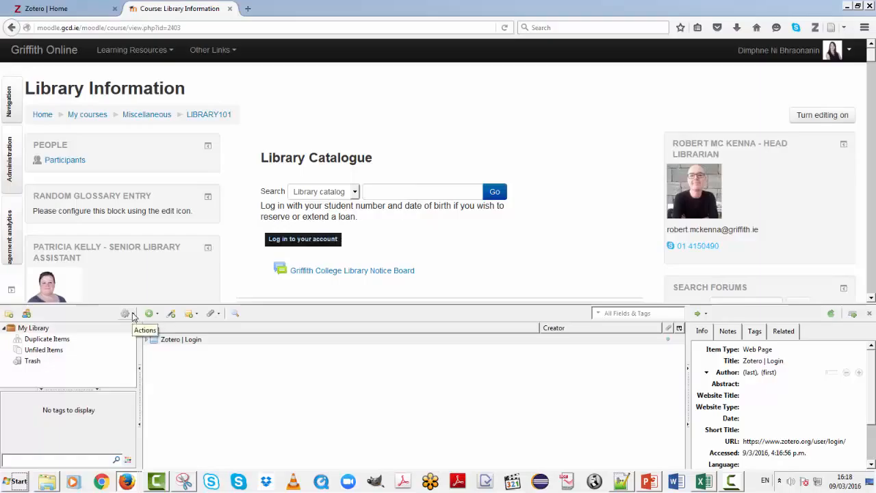
click(133, 316)
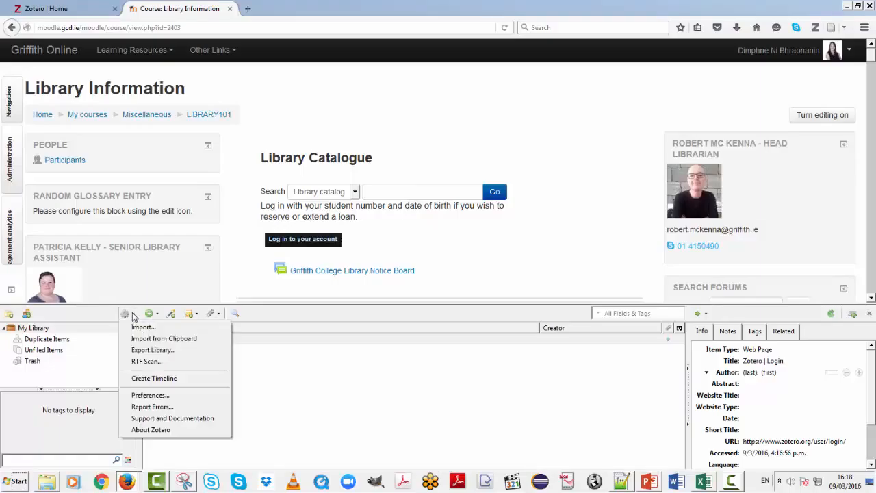
click(146, 396)
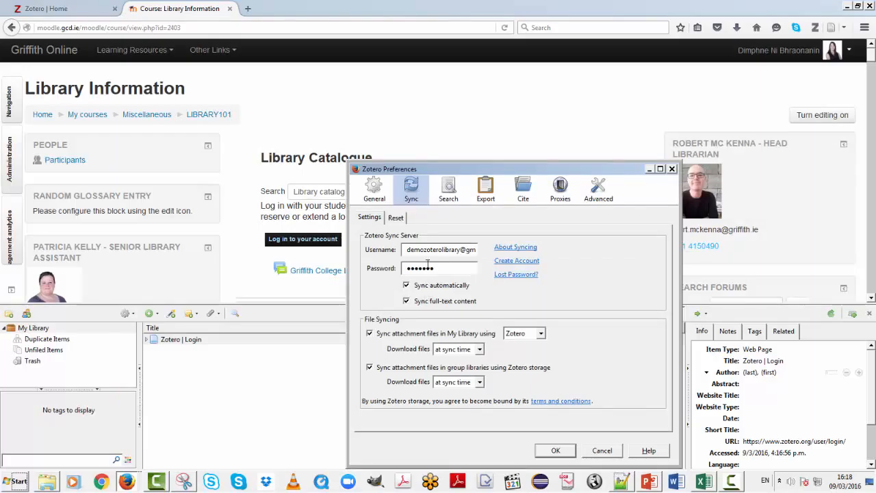
double_click(431, 251)
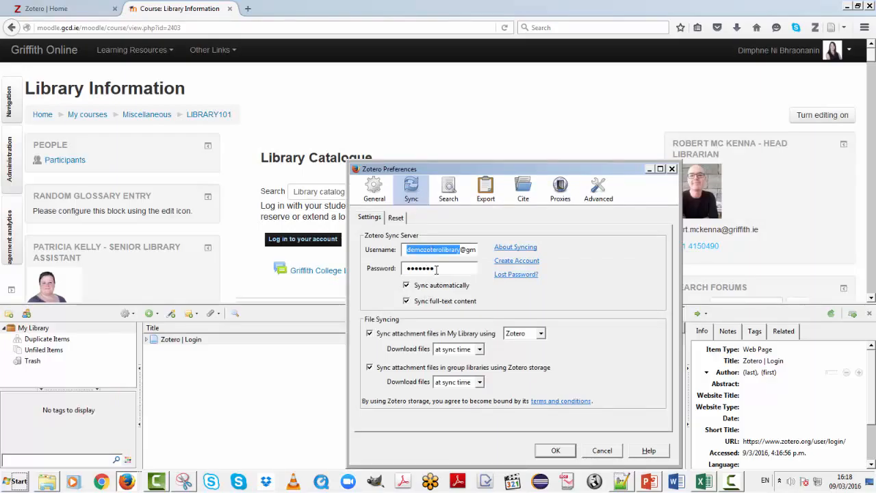
click(436, 269)
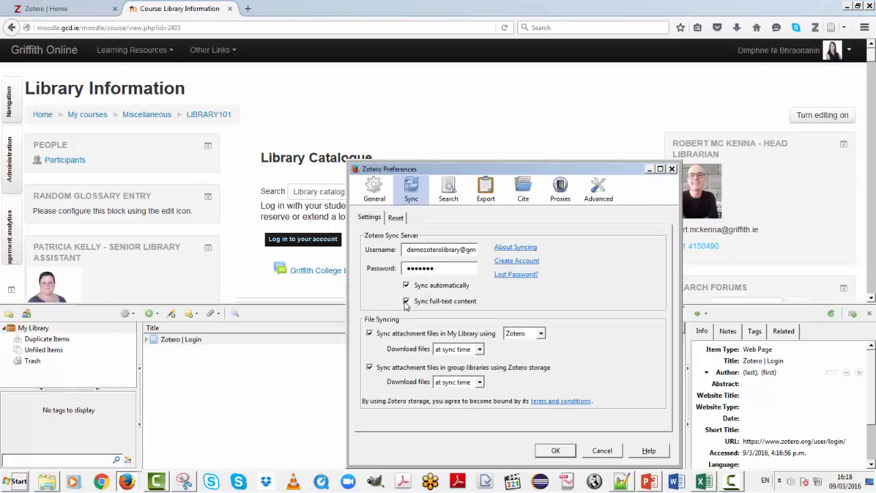
click(559, 449)
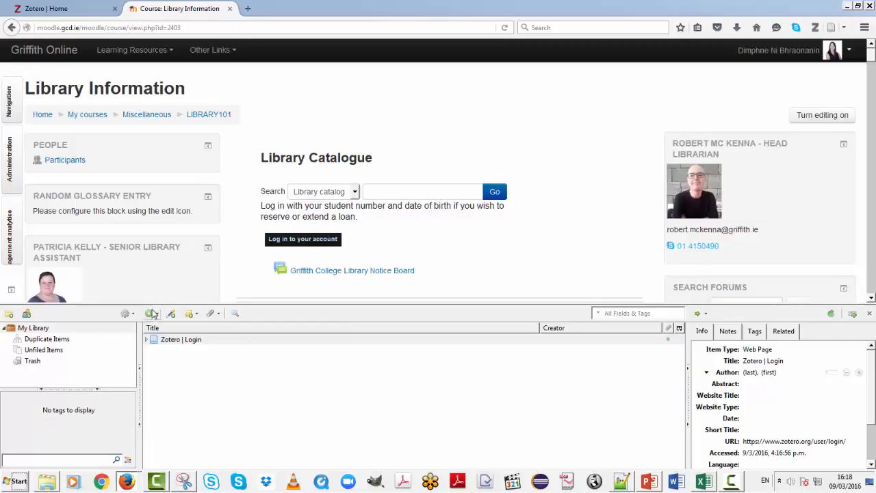
click(832, 314)
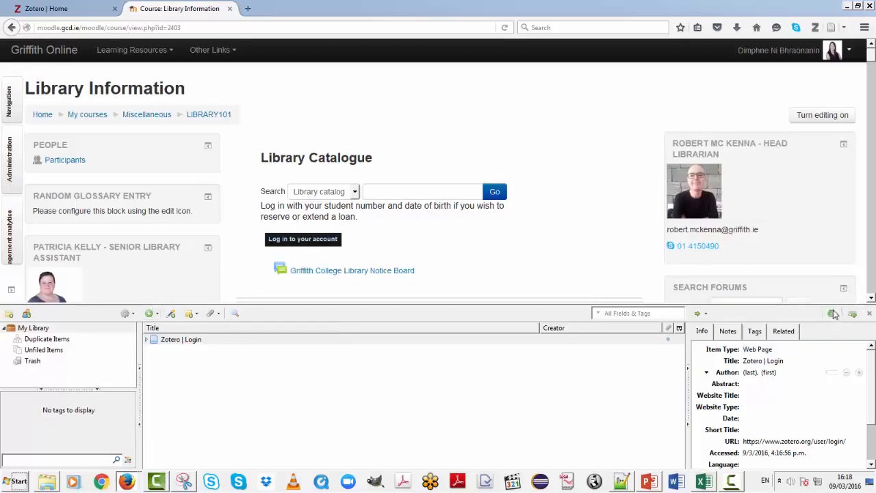
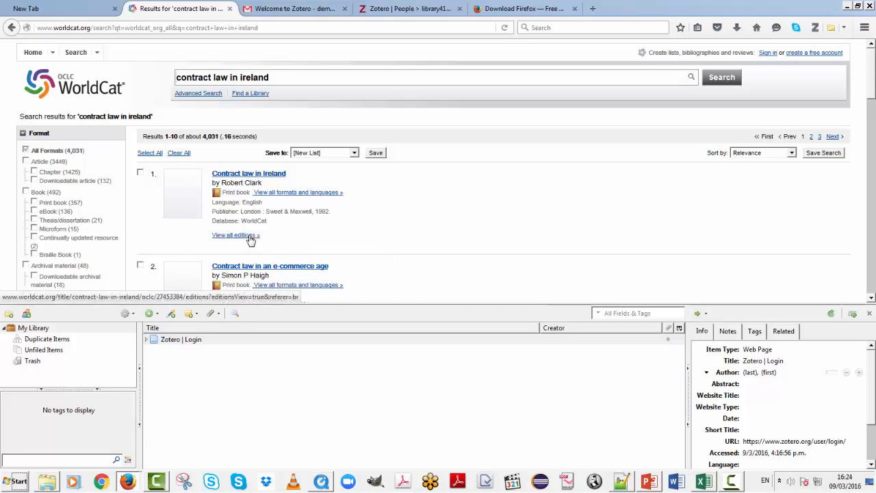
Step: Open the 2013 seventh edition record of Contract law in Ireland from its editions list
click(250, 237)
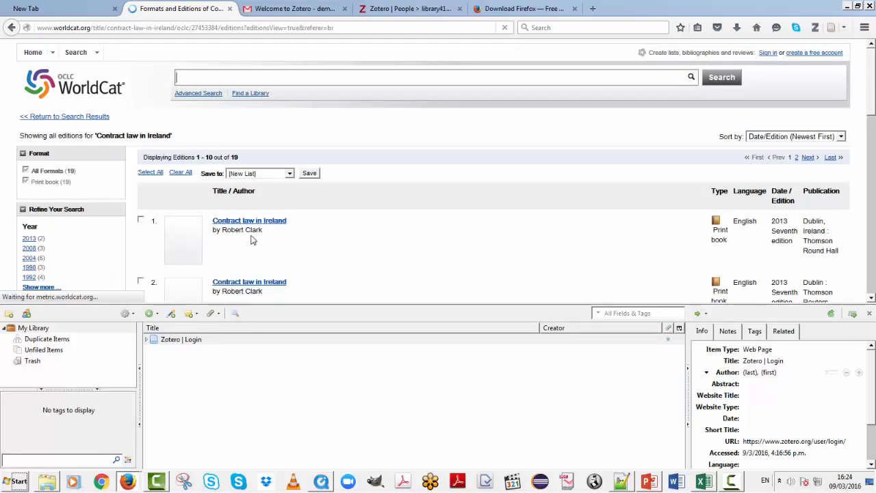
scroll(283, 191, down, 2)
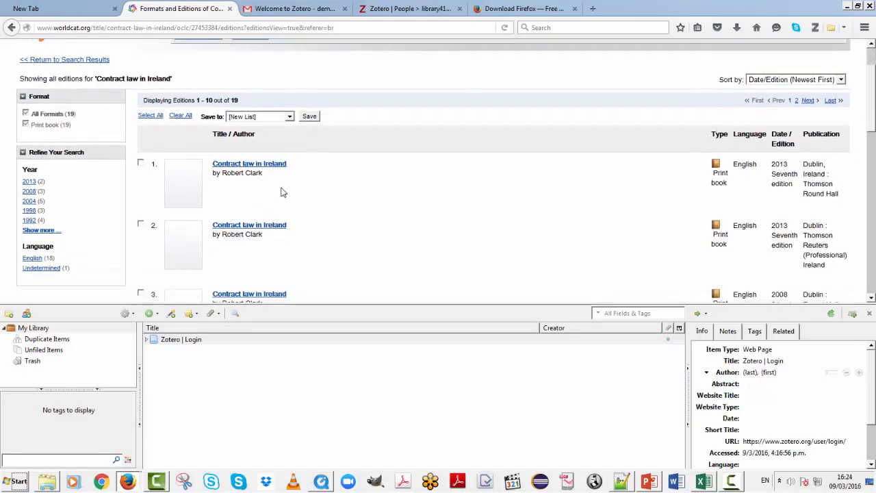
click(279, 163)
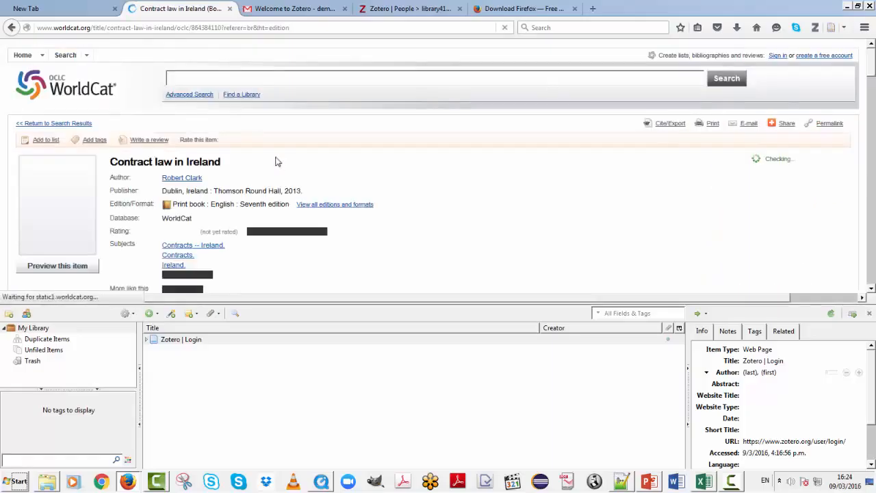
Step: Save the Contract law in Ireland record to the Zotero library as a Book item
click(870, 313)
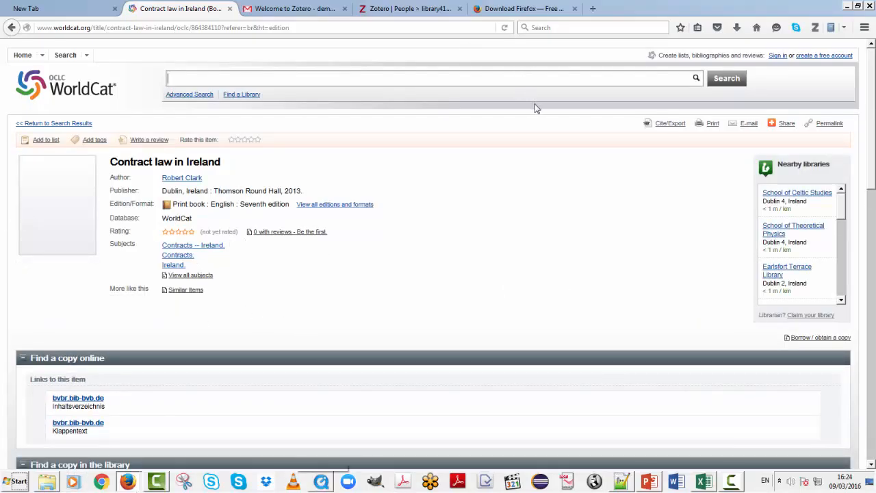
scroll(480, 164, down, 5)
scroll(480, 164, up, 5)
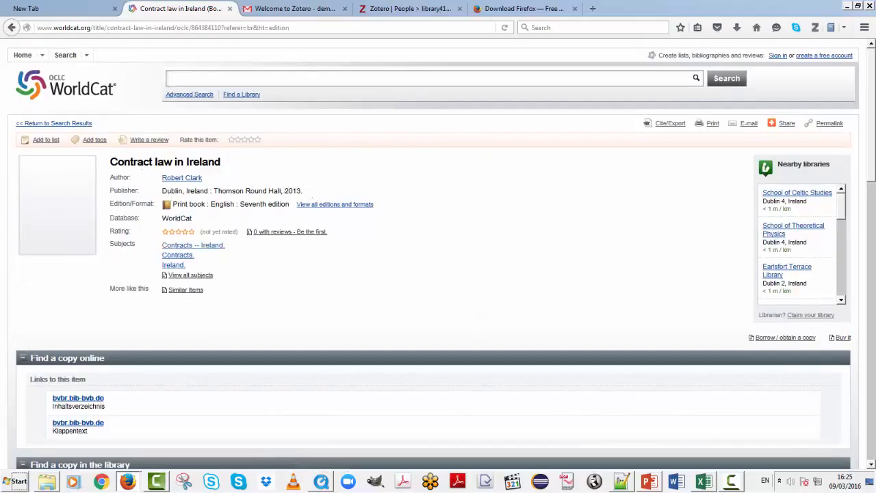
click(815, 29)
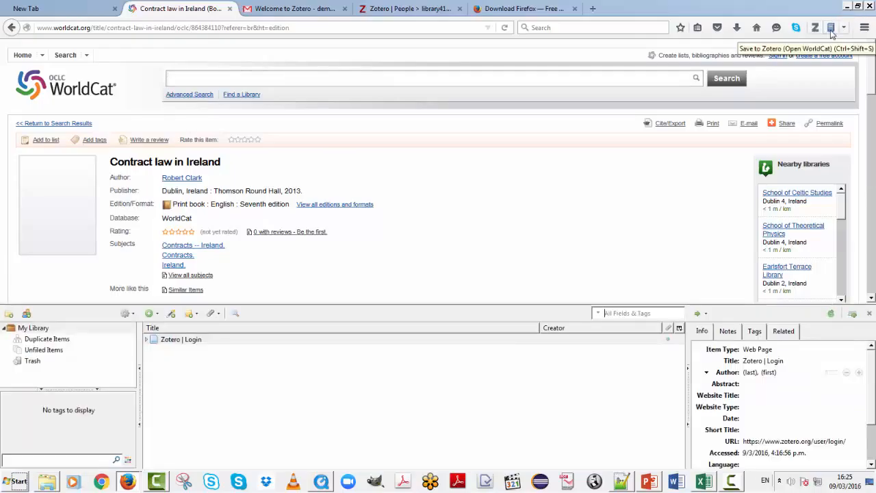
click(831, 32)
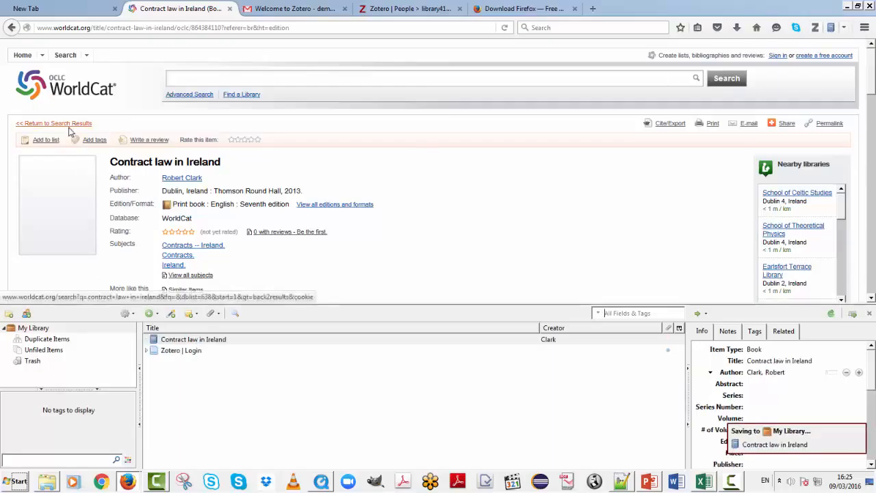
Step: Search WorldCat for 'principles of irish contract law'
click(228, 78)
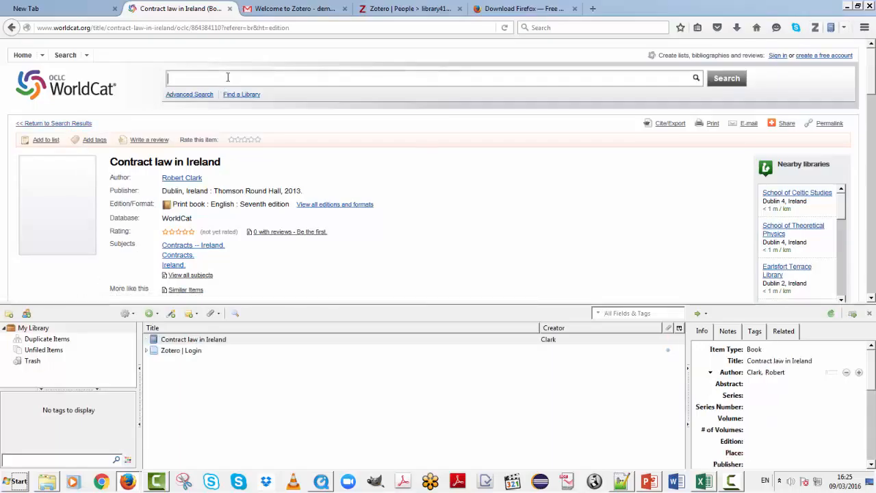
text(principles)
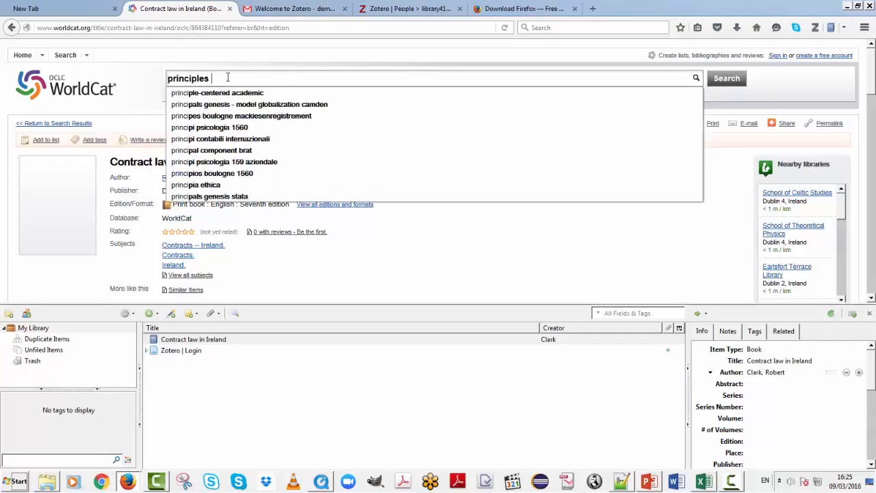
text( of irish)
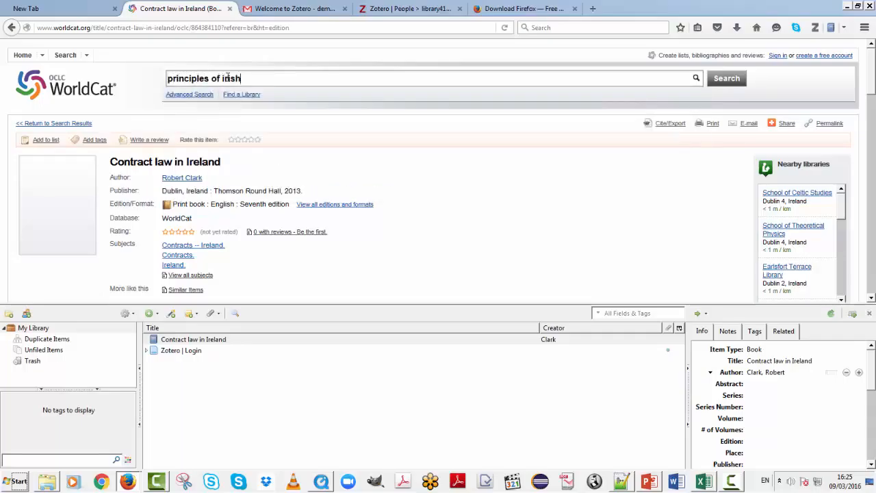
text( contract law)
key(Return)
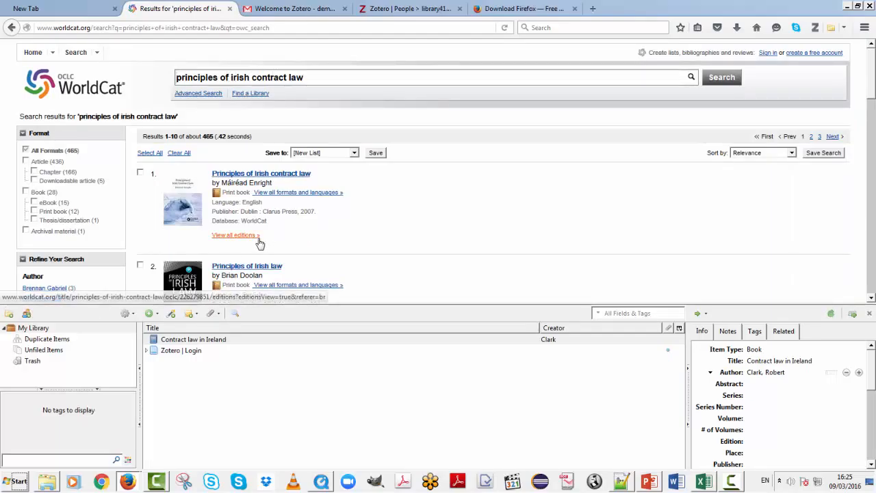
Step: Open the first edition record of Principles of Irish contract law and save it to Zotero
click(236, 235)
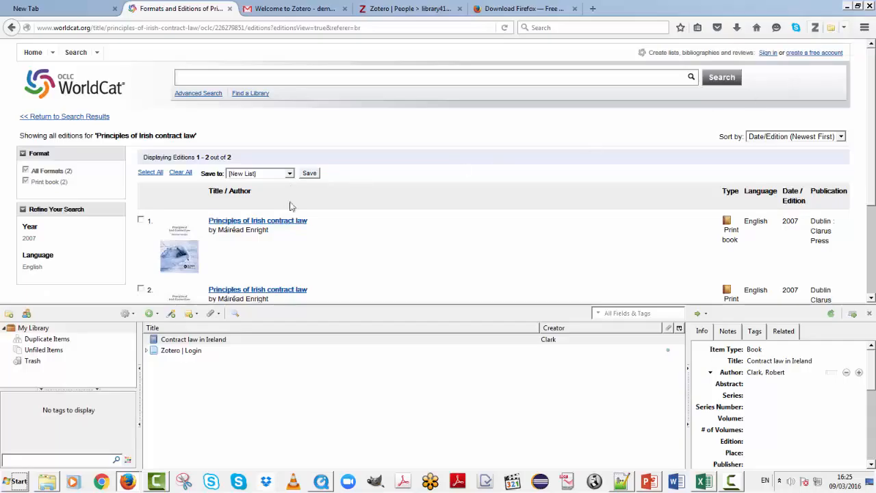
click(295, 228)
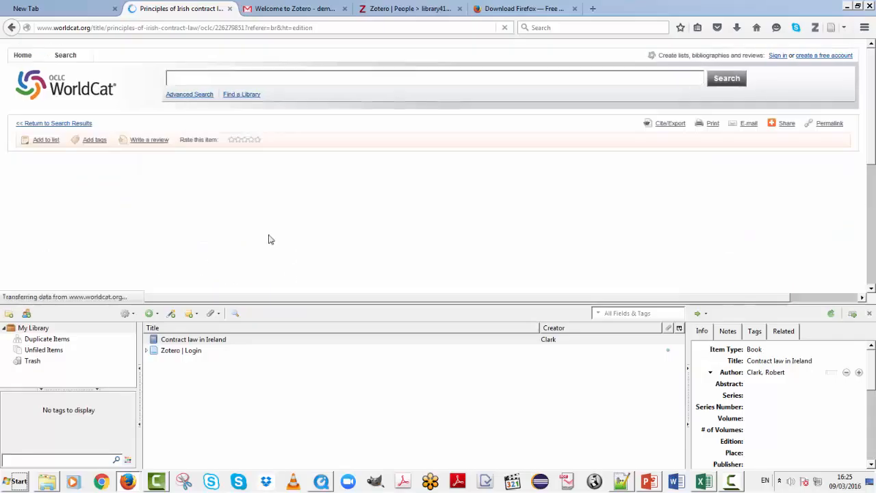
drag(360, 305, 345, 376)
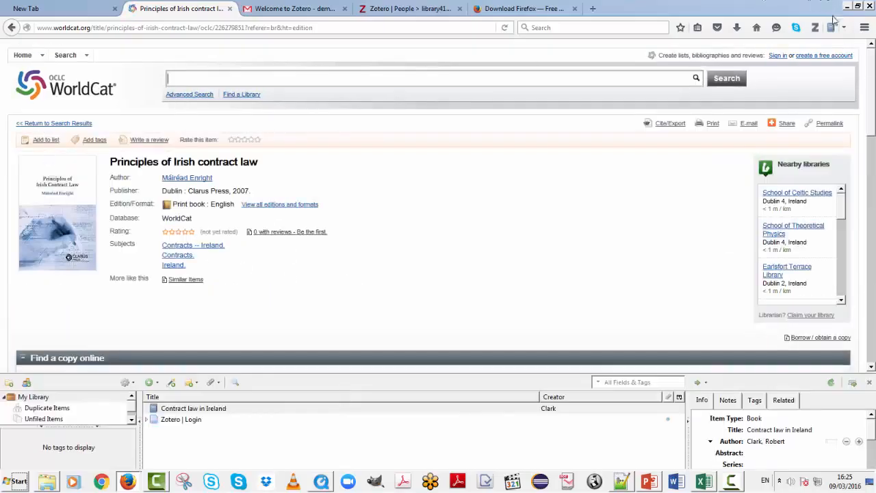
click(830, 28)
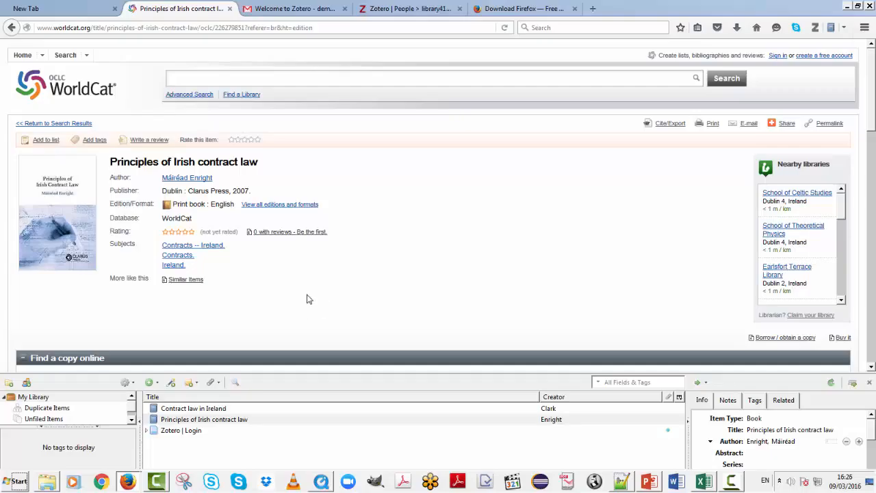
Step: Select Contract law in Ireland and show its Notes in an enlarged item pane
click(202, 410)
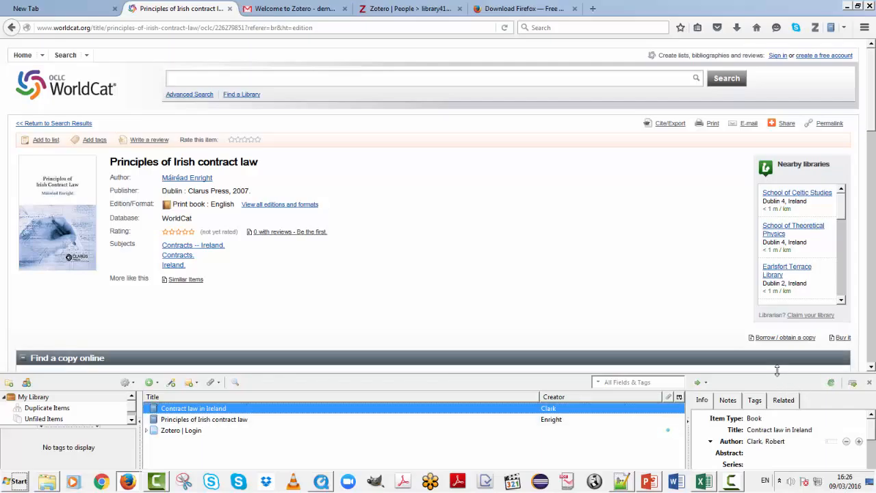
drag(777, 370, 769, 284)
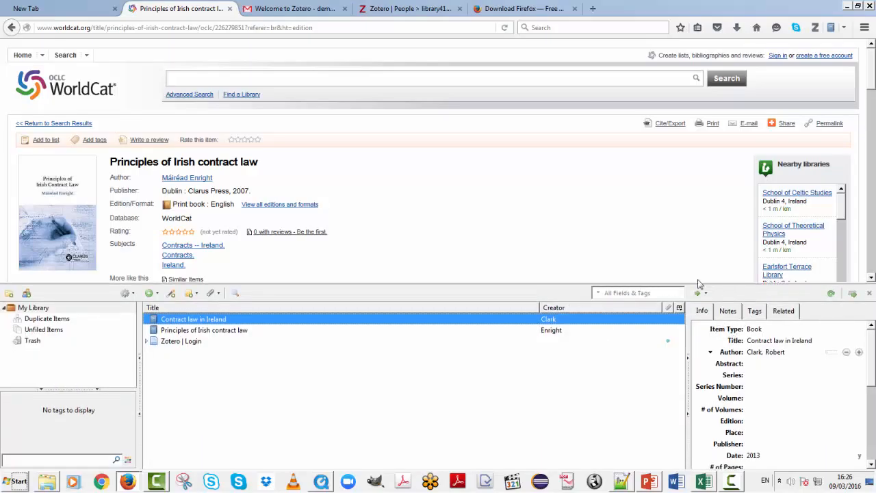
click(728, 310)
Step: Add a child note 'Chapter two / page 10' to Contract law in Ireland, then collapse the item
click(746, 331)
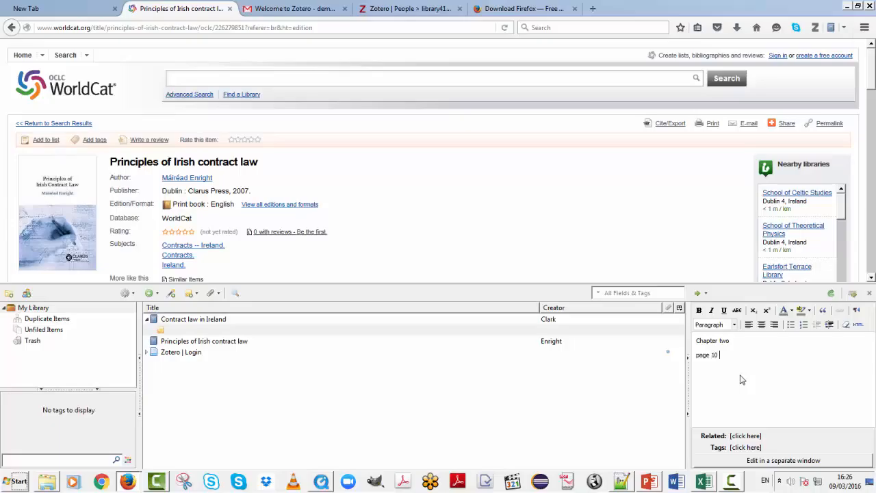
key(Return)
click(335, 431)
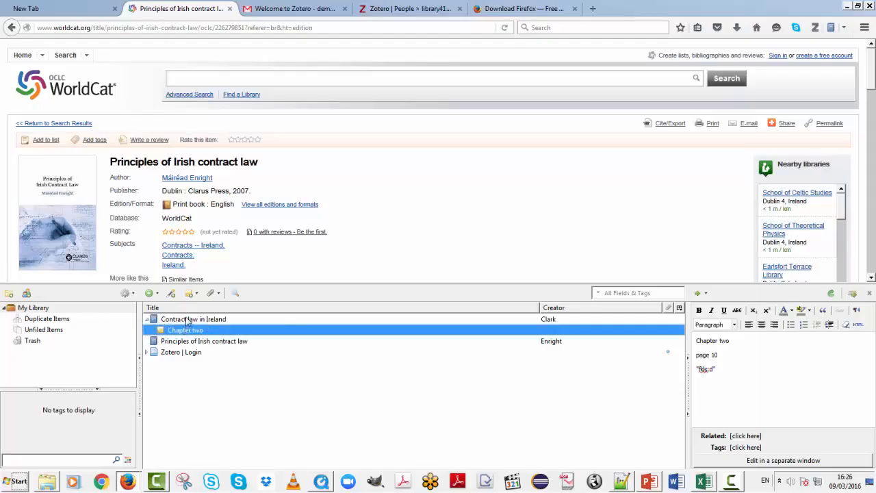
click(187, 320)
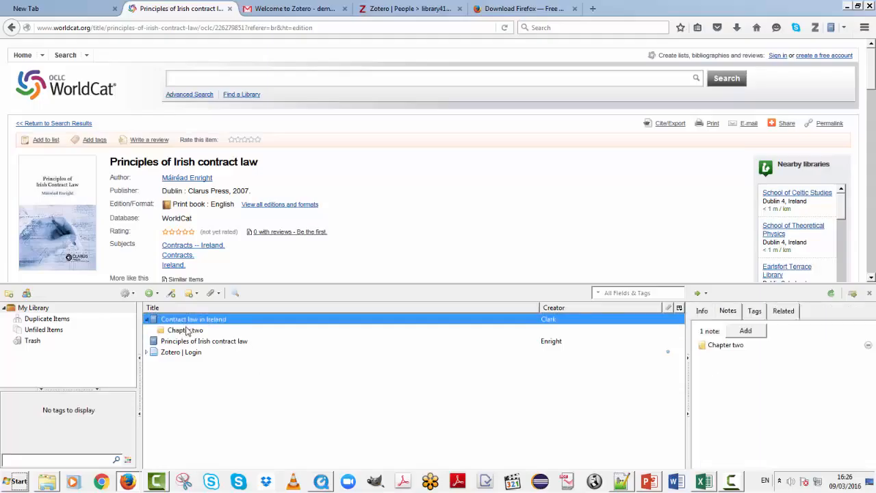
click(147, 319)
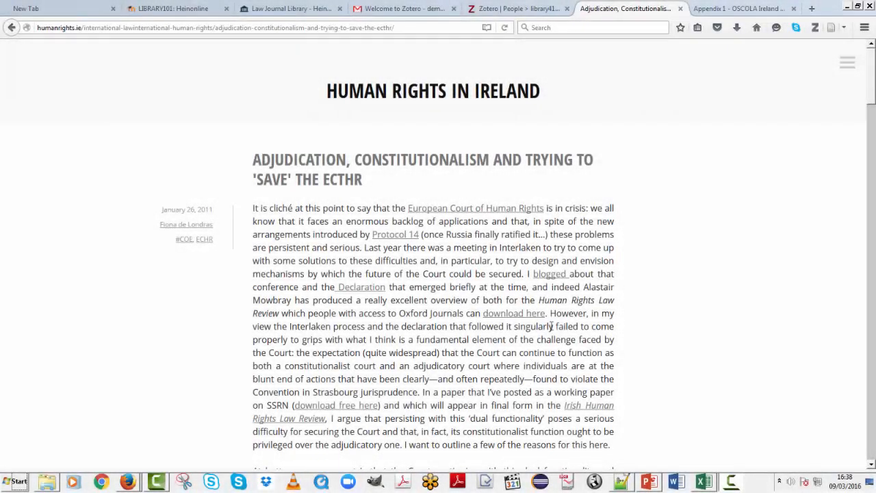
Step: Save the Human Rights in Ireland ECtHR blog post to the Zotero library
click(247, 29)
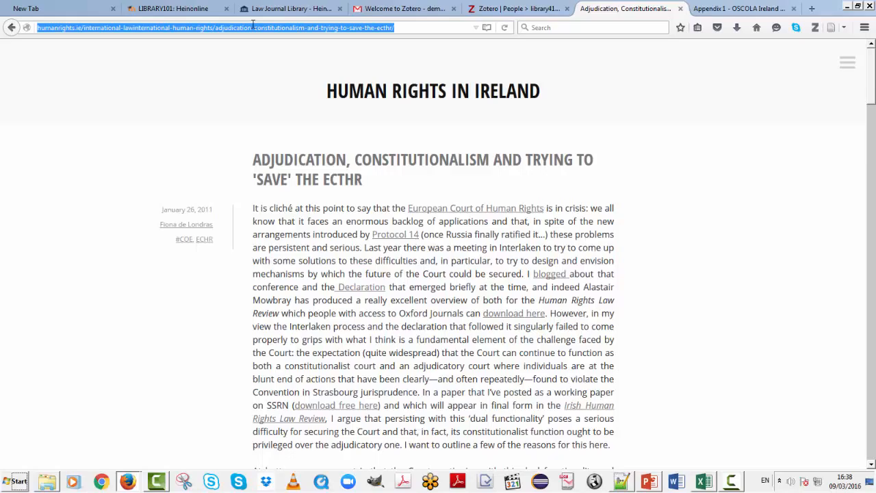
click(816, 29)
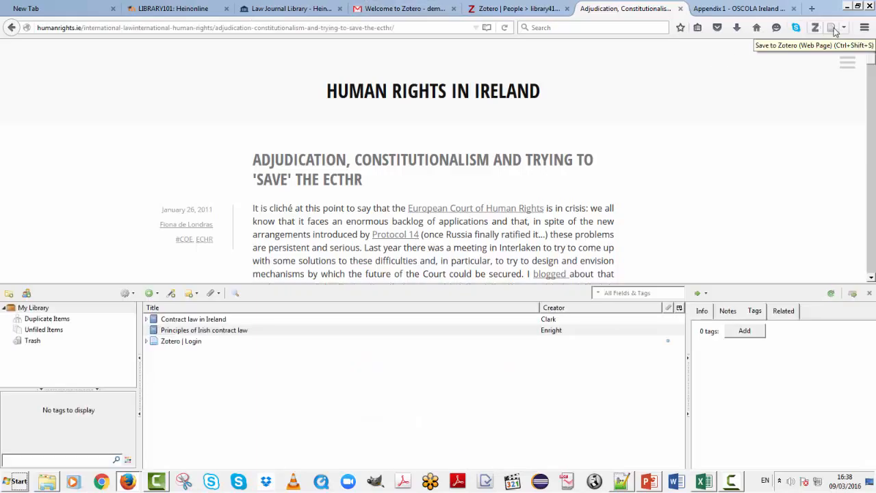
click(832, 30)
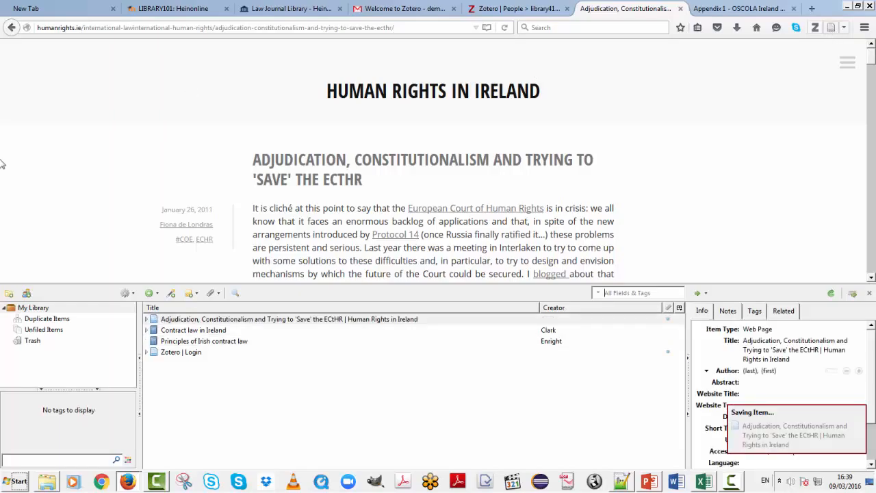
Step: Fill in the blog post author's surname and first name
click(243, 320)
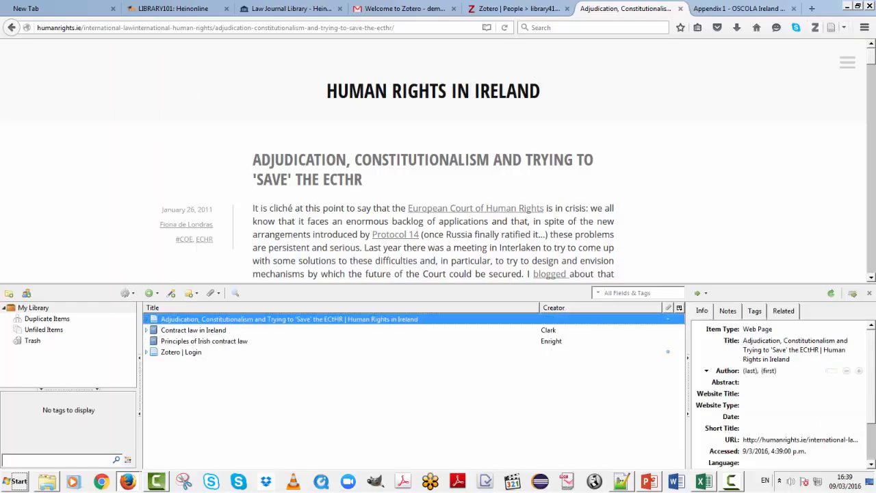
click(753, 371)
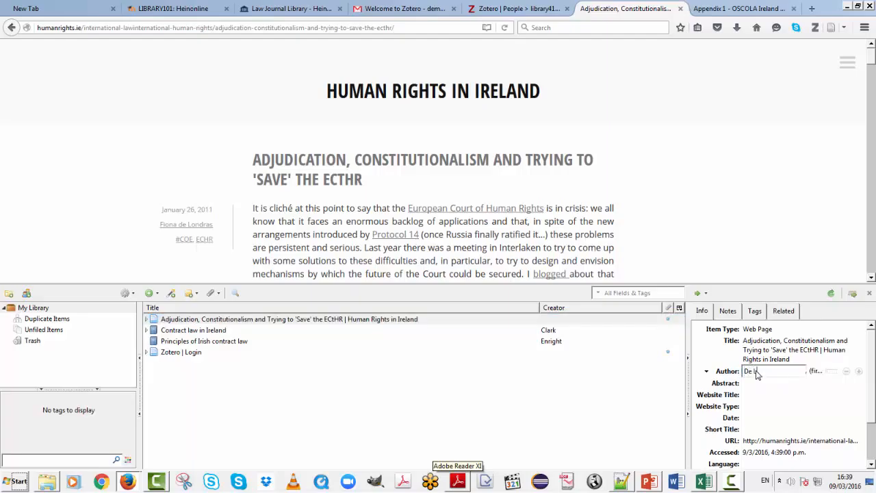
key(BackSpace)
key(BackSpace)
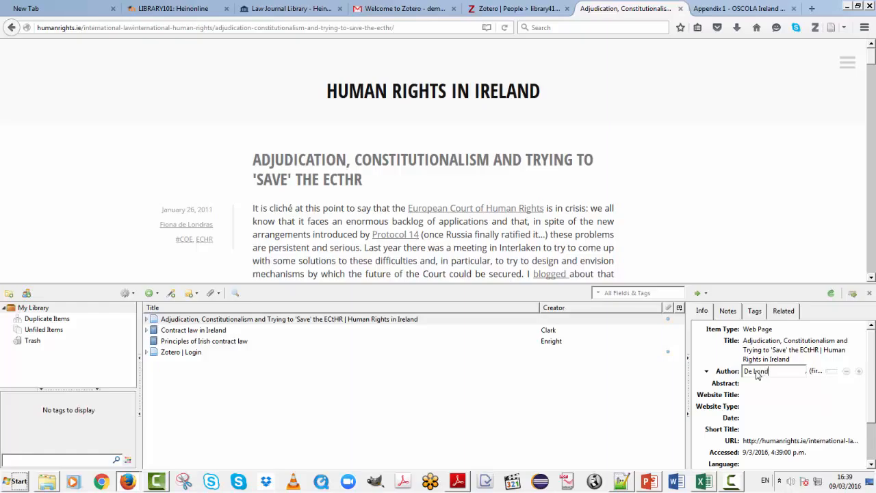
key(Tab)
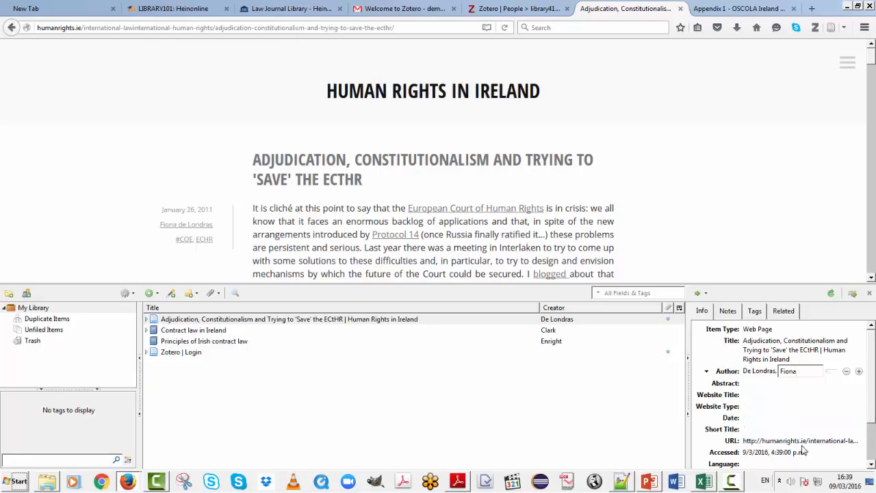
key(Return)
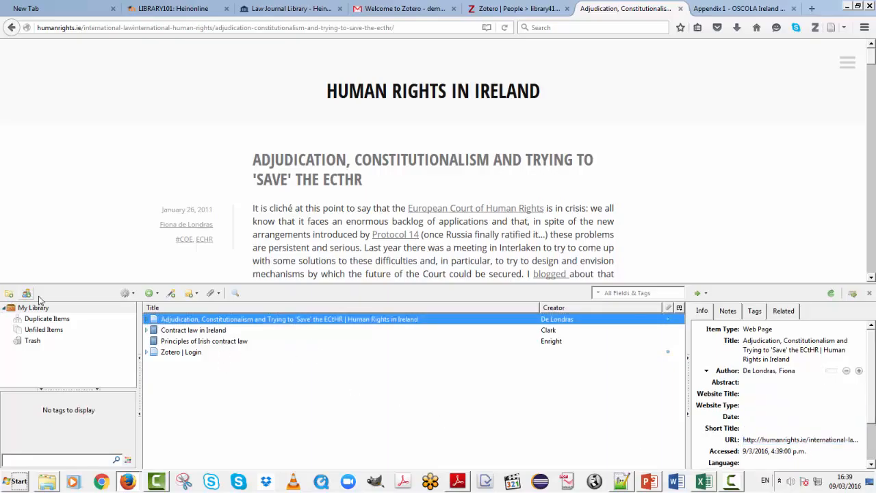
click(146, 319)
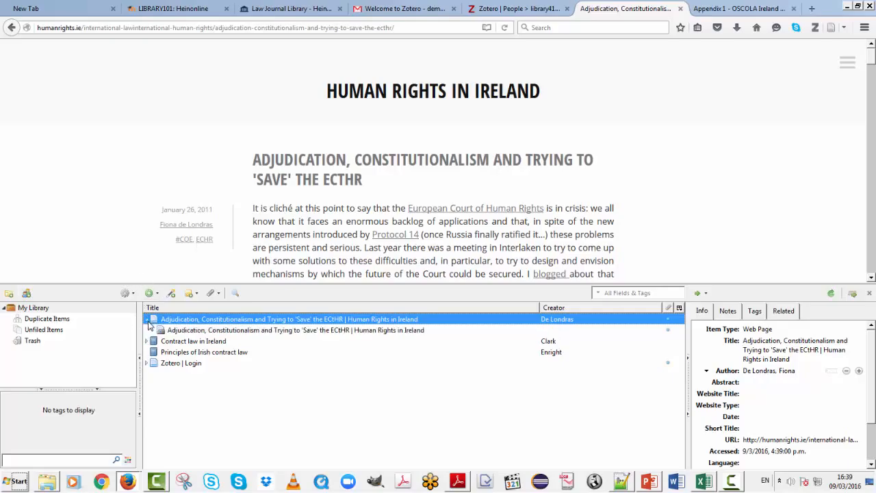
Step: Check the blog post snapshot, add a child note 'ECTHR', and search the library for 'ecthr'
double_click(173, 332)
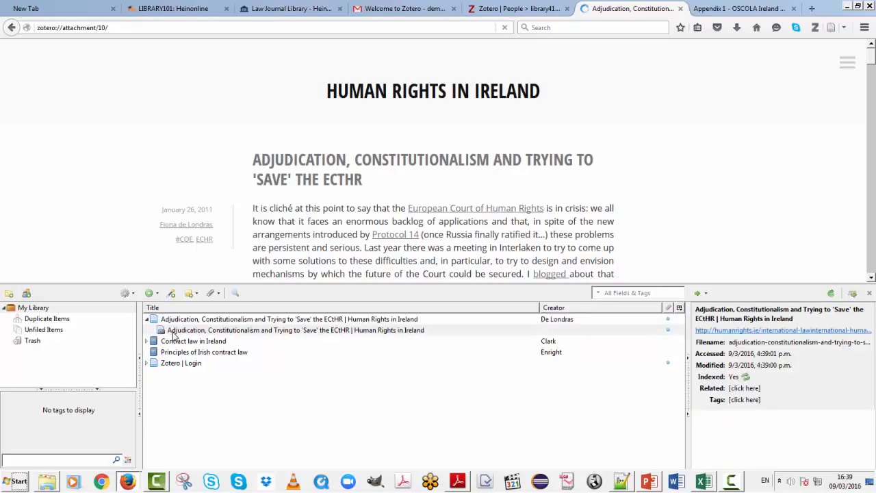
click(181, 321)
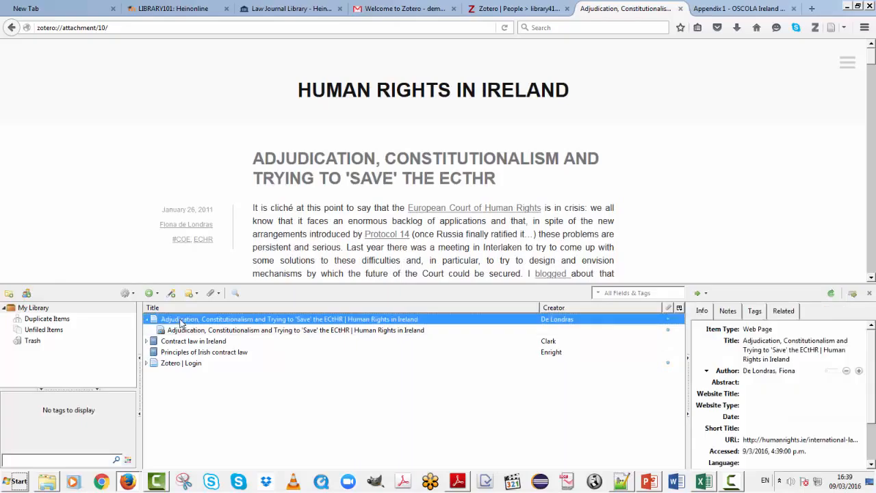
click(729, 312)
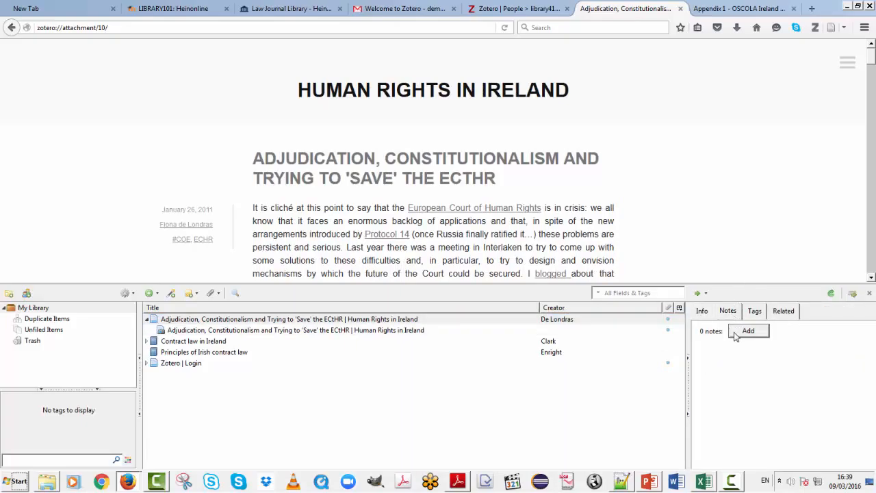
click(733, 335)
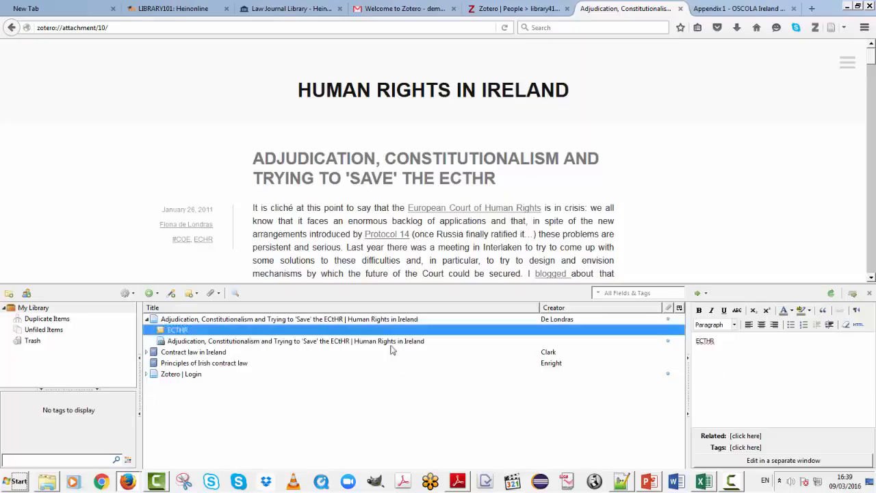
click(648, 293)
text(ecthr)
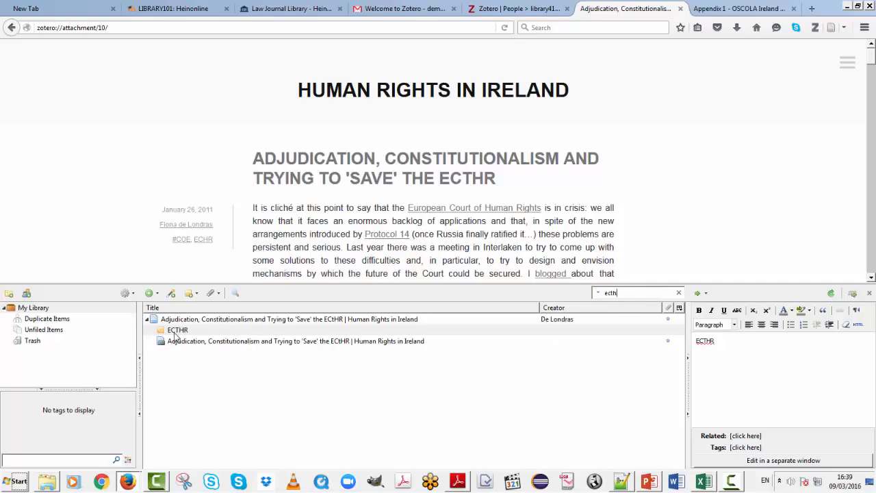
Step: Inspect the 'ecthr' results' note and snapshot, then clear the search to list all items
click(172, 340)
click(171, 330)
click(163, 320)
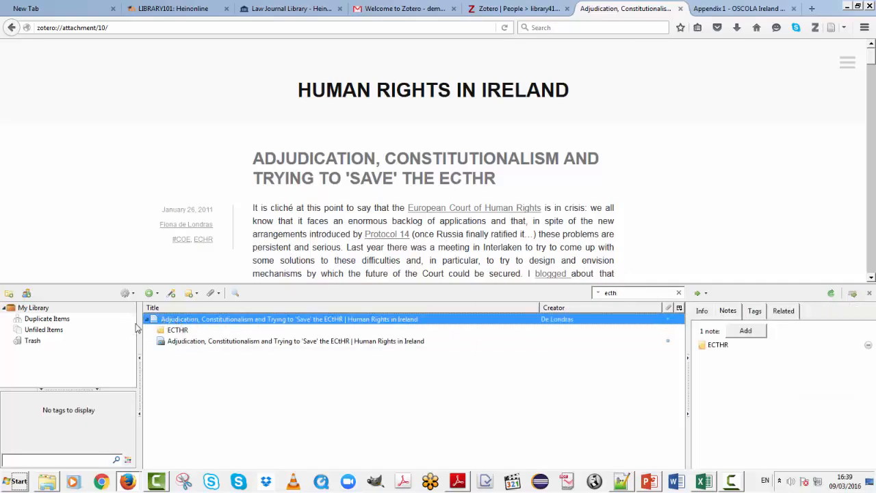
click(147, 319)
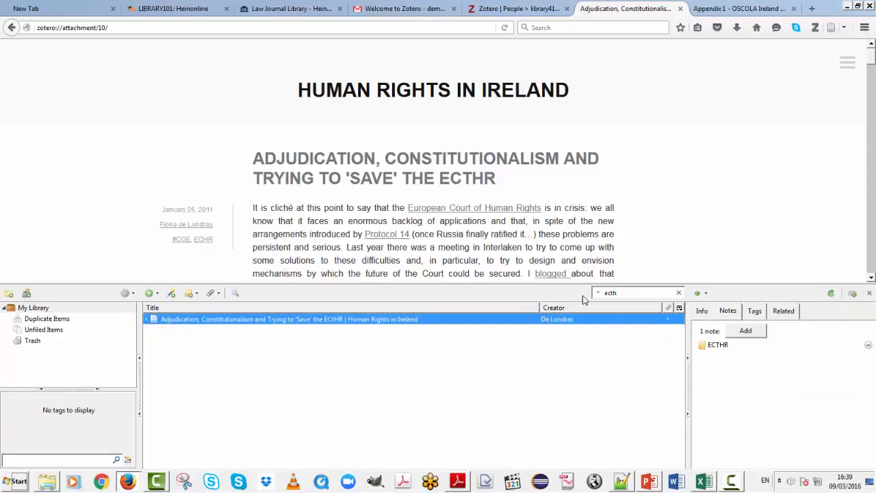
drag(621, 294, 580, 293)
key(BackSpace)
click(735, 481)
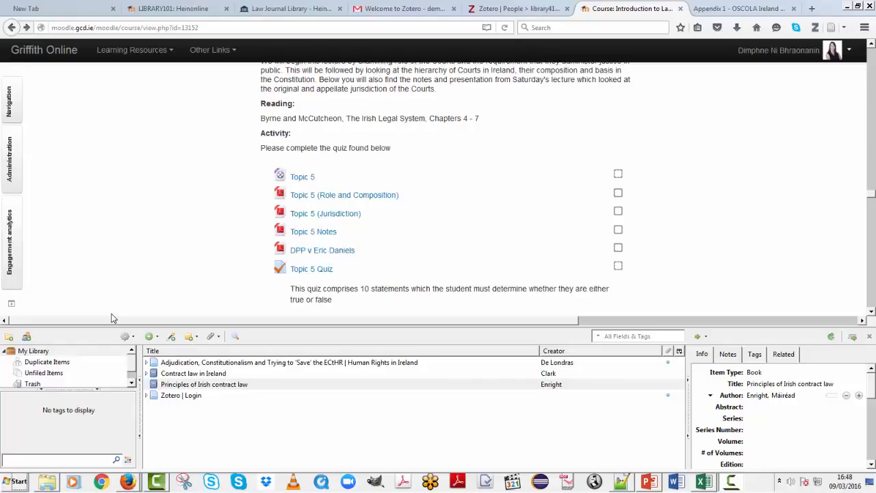
Step: Create a new empty Case item from the New Item menu
click(150, 336)
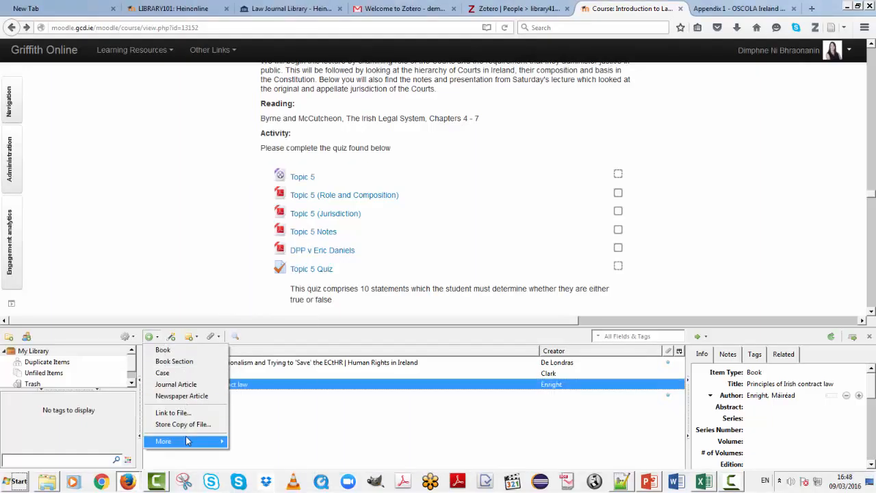
mouse_move(189, 442)
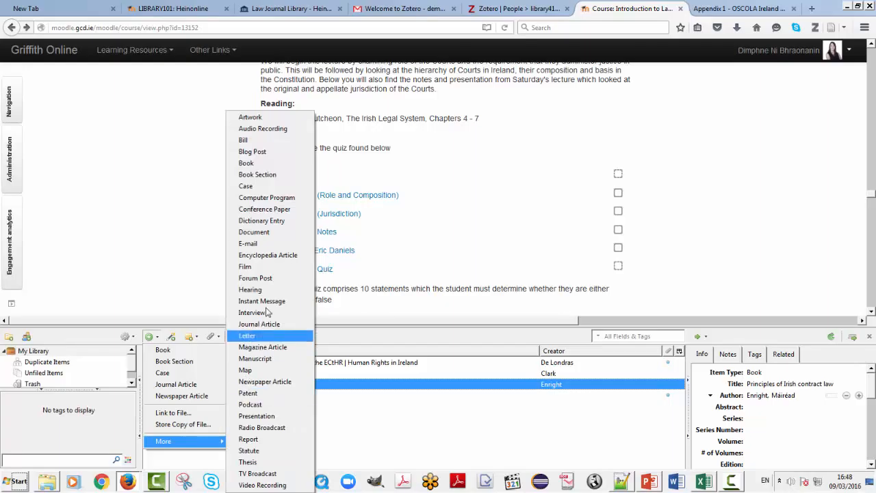
click(237, 186)
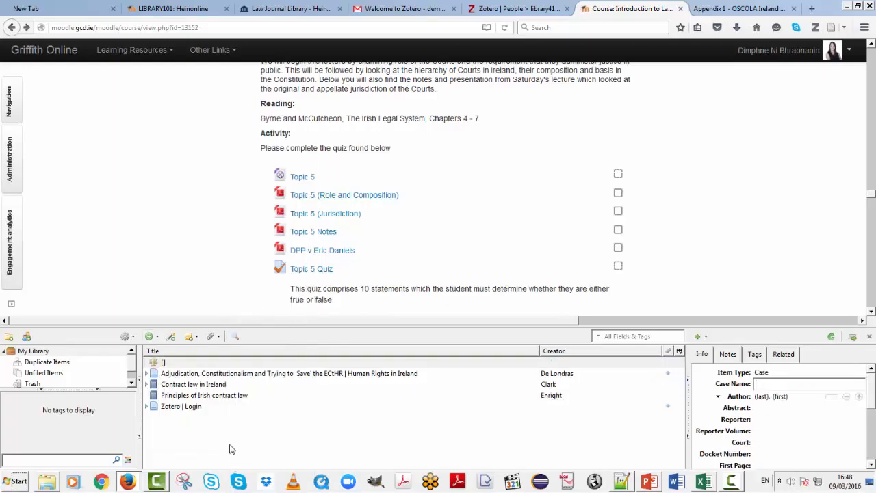
Step: Attach the DPP v Eric Daniels PDF from the course page to the Case item as view.pdf
click(171, 362)
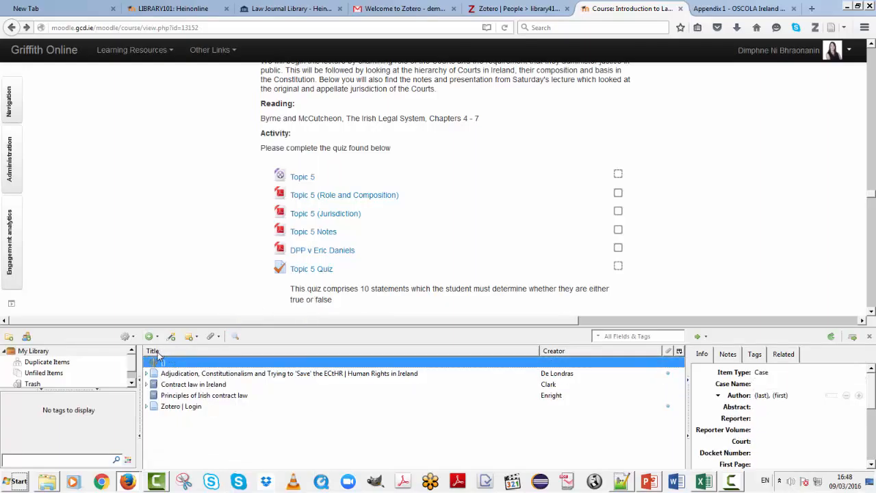
click(158, 396)
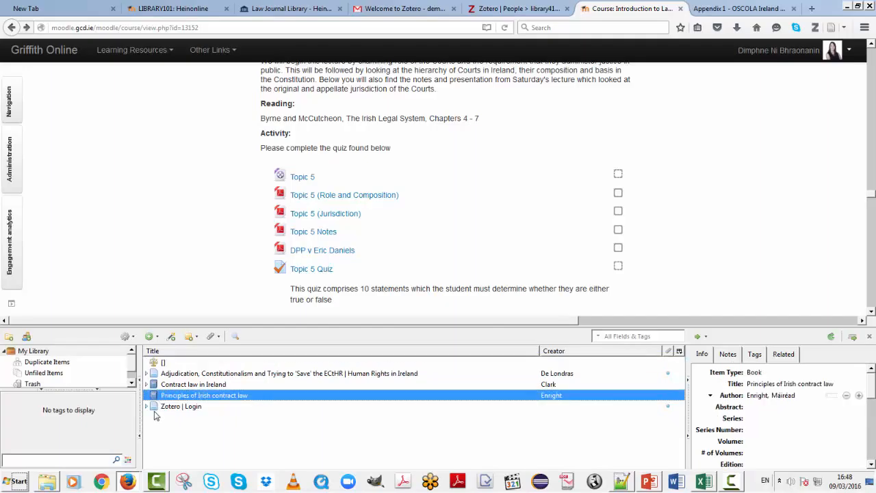
click(156, 408)
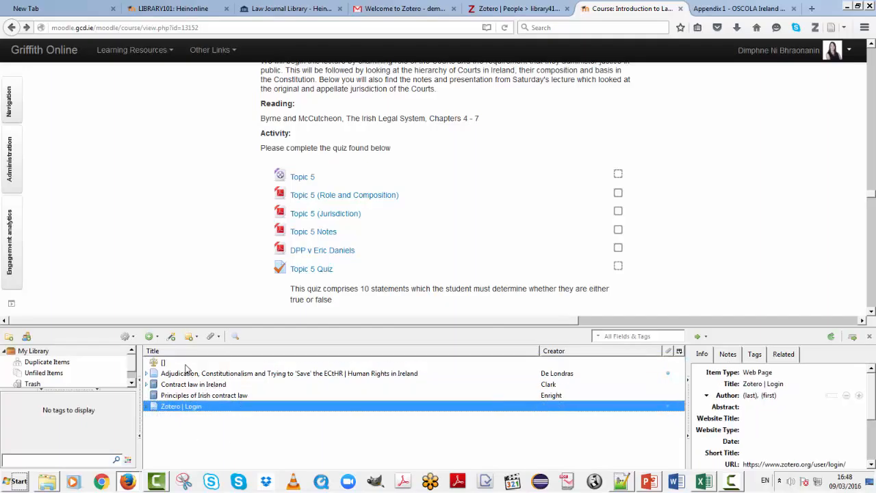
click(155, 374)
click(154, 362)
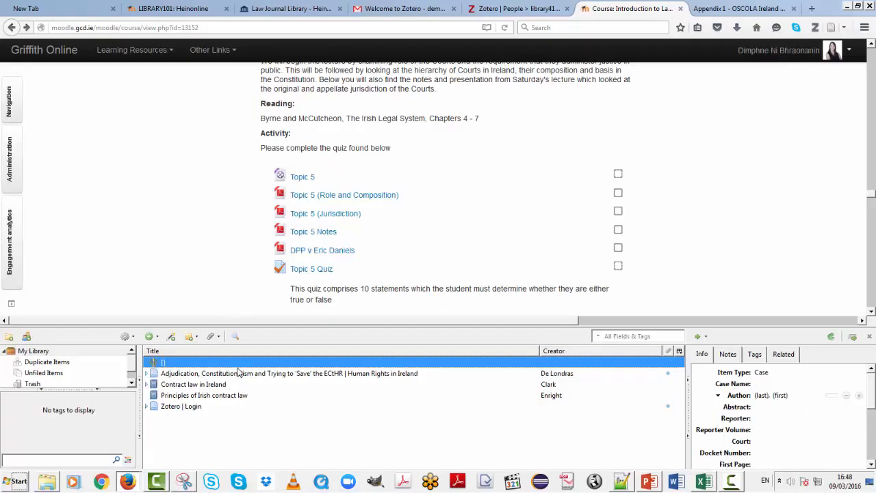
drag(319, 250, 187, 365)
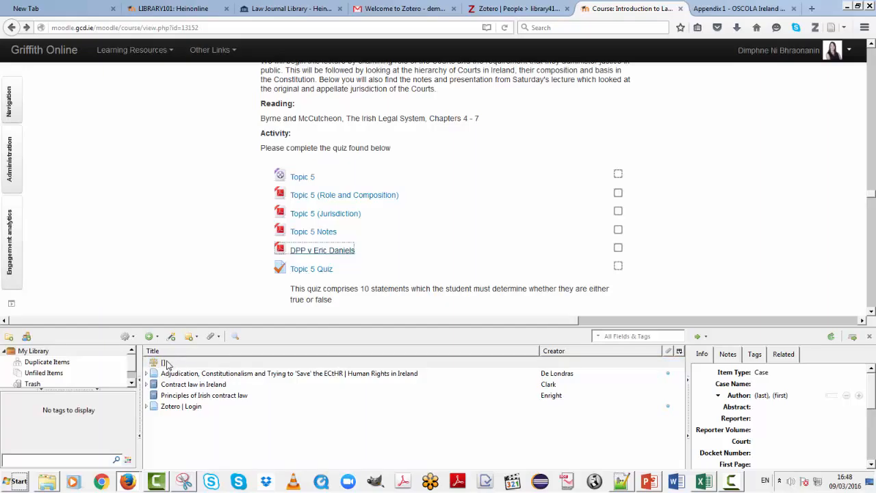
click(167, 375)
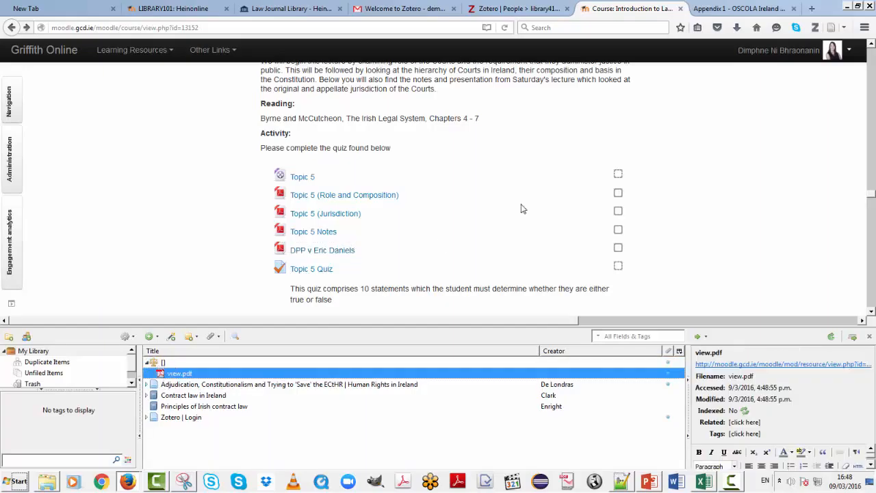
click(164, 363)
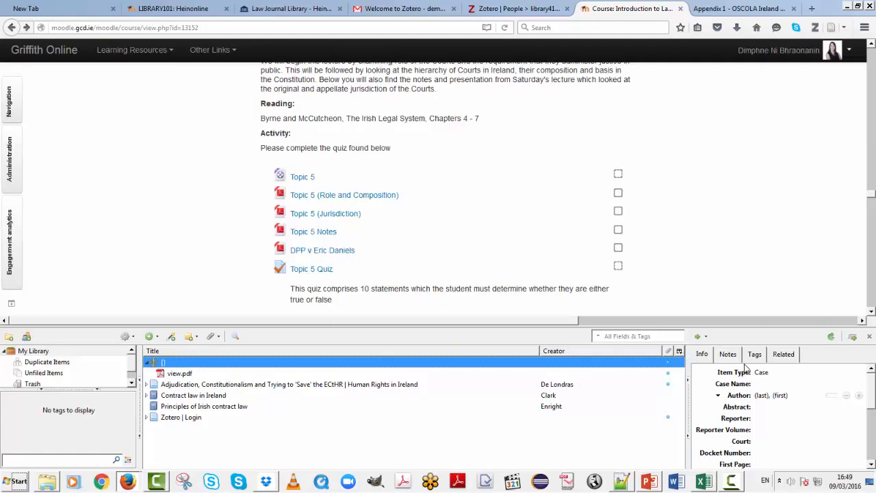
click(755, 385)
key(Return)
click(771, 384)
text(D)
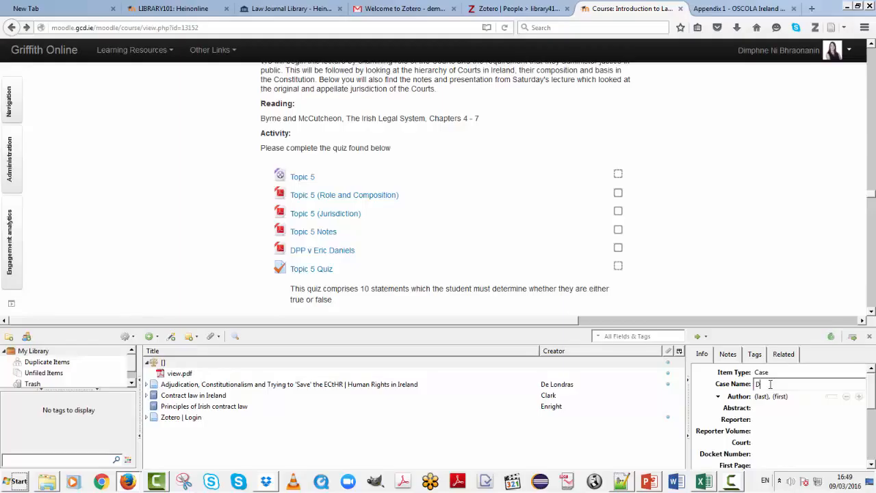
text(PP v Eric Daniels)
key(Return)
click(794, 420)
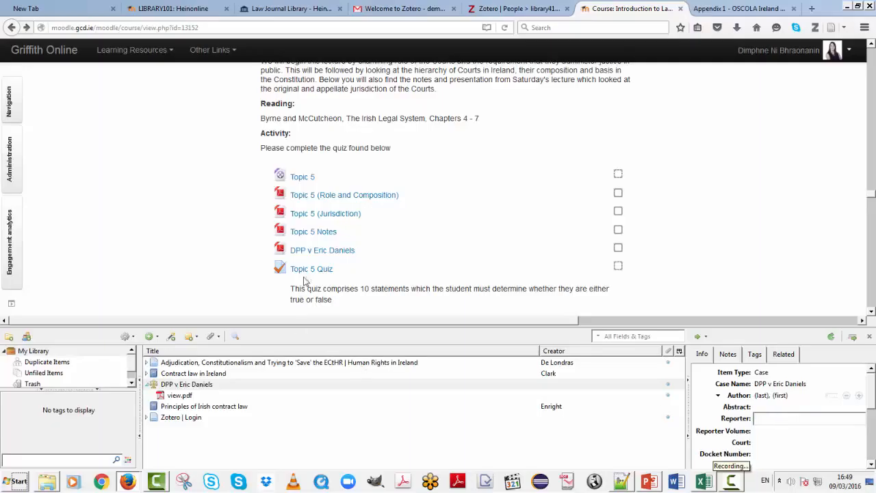
Step: Open the DPP v Eric Daniels judgment PDF and set the Reporter to '[2015] 1 I.L.R.M. 99'
click(315, 254)
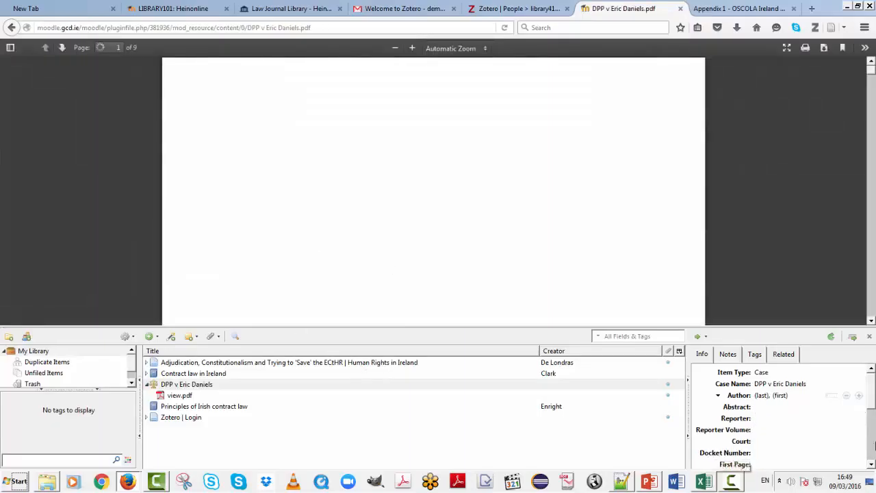
click(812, 419)
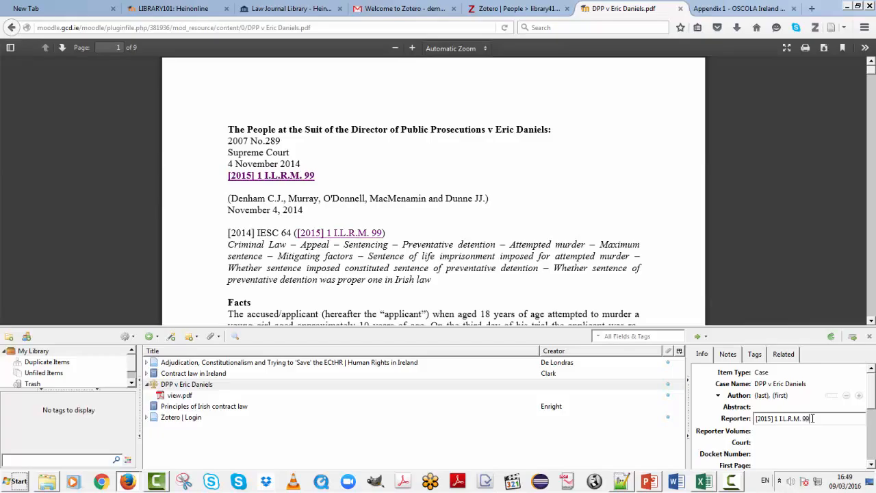
click(198, 384)
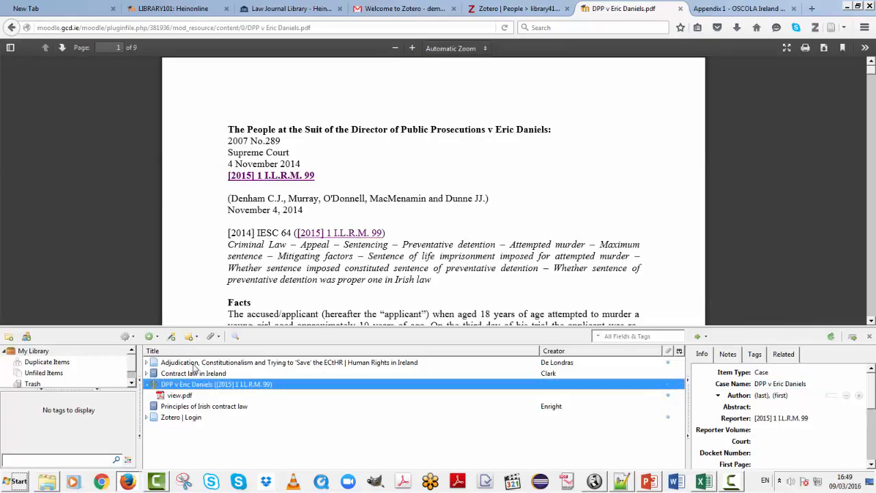
click(178, 395)
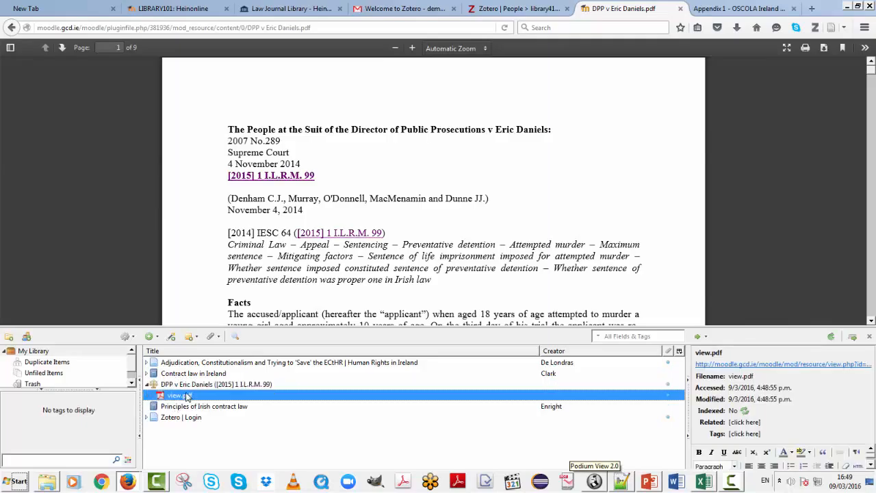
right_click(186, 396)
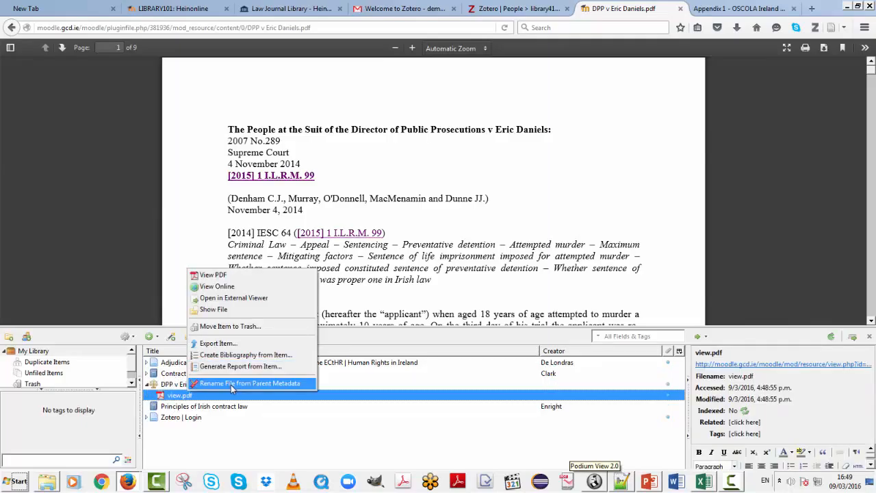
click(230, 385)
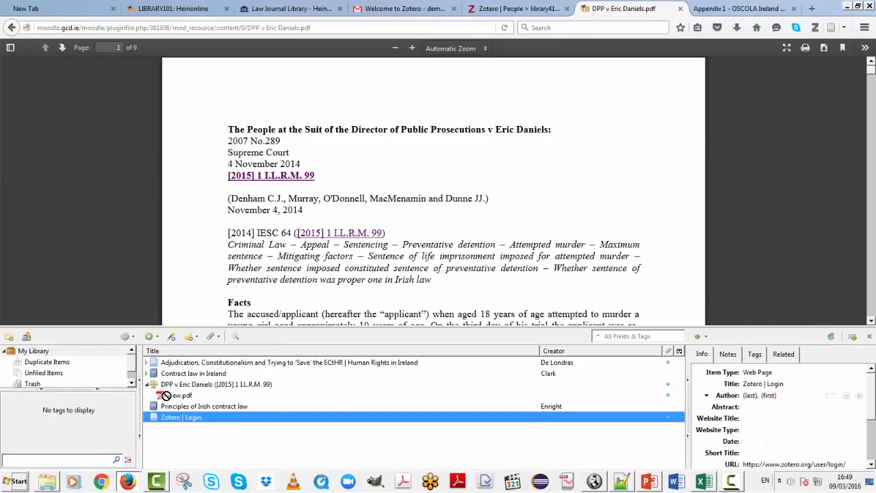
right_click(170, 394)
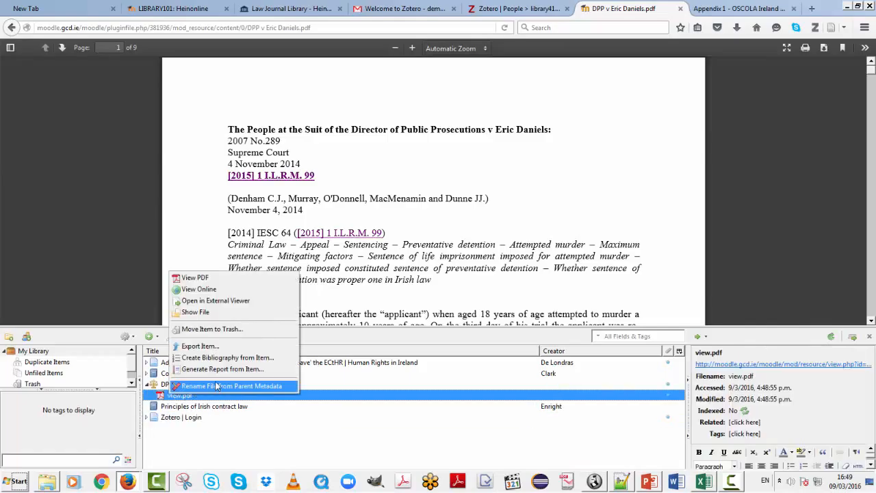
click(216, 386)
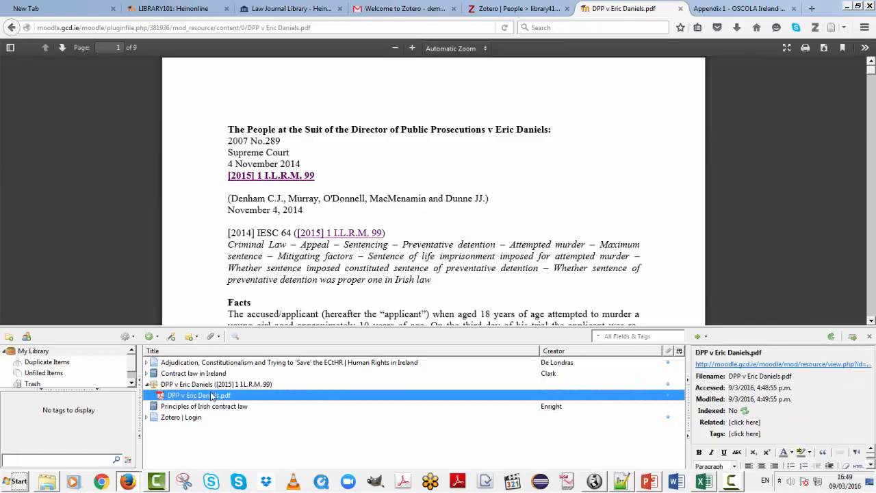
right_click(211, 395)
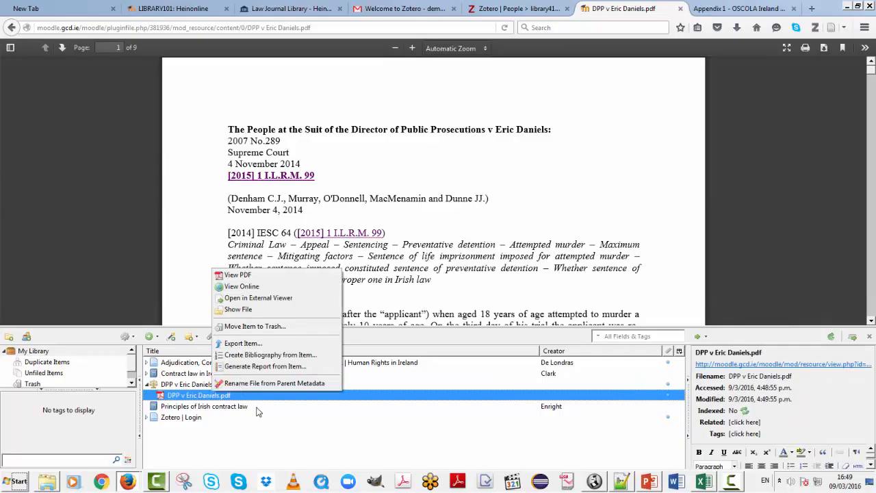
click(189, 385)
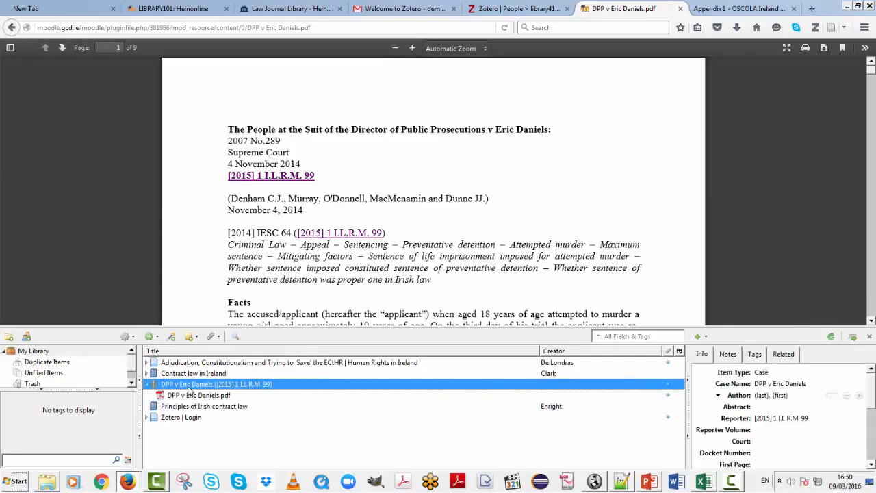
click(148, 385)
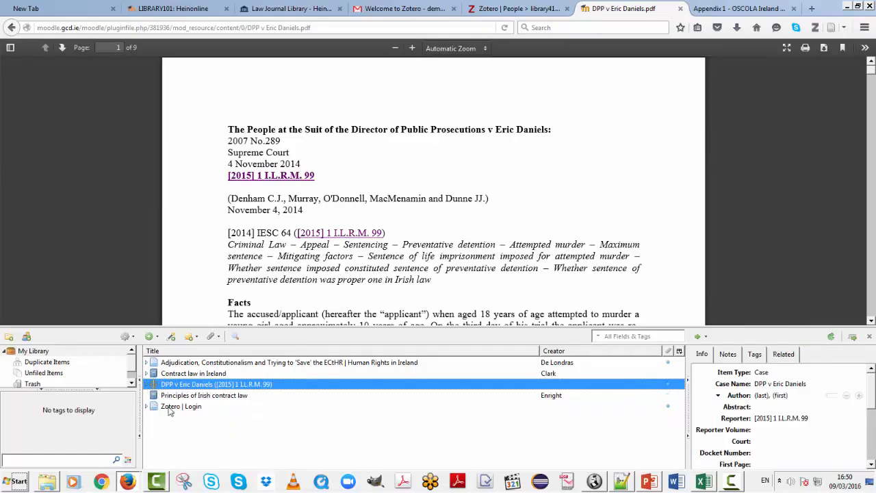
Step: Add a child note reading 'case law' to the DPP v Eric Daniels item, then collapse the item
click(147, 385)
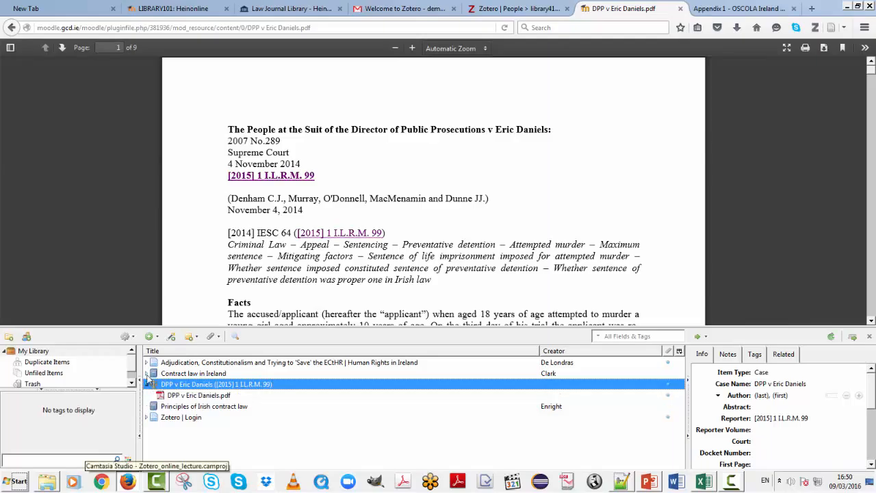
click(189, 337)
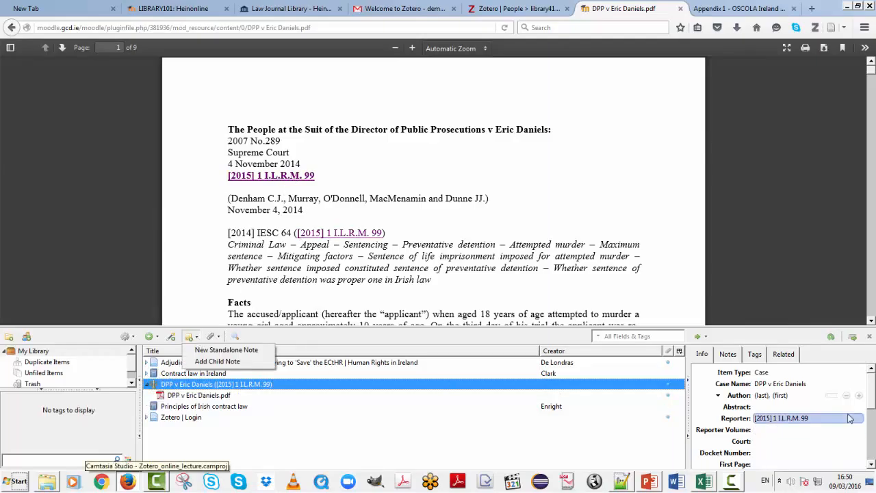
click(728, 355)
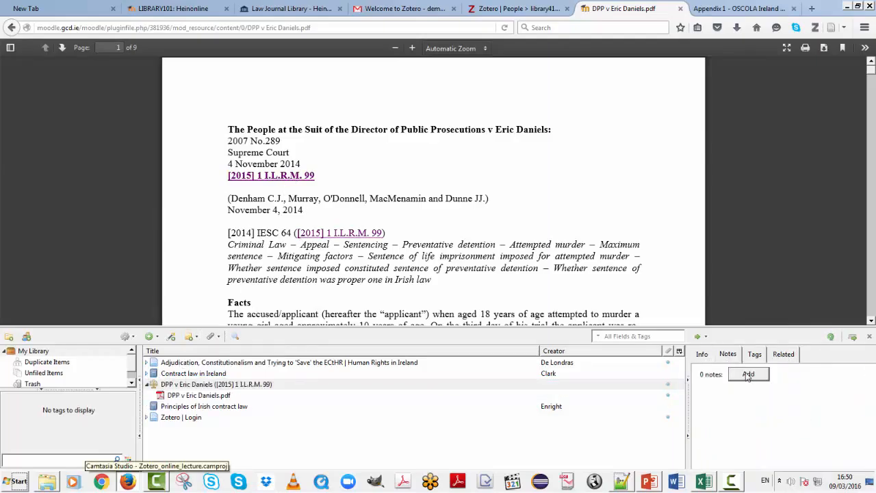
click(746, 374)
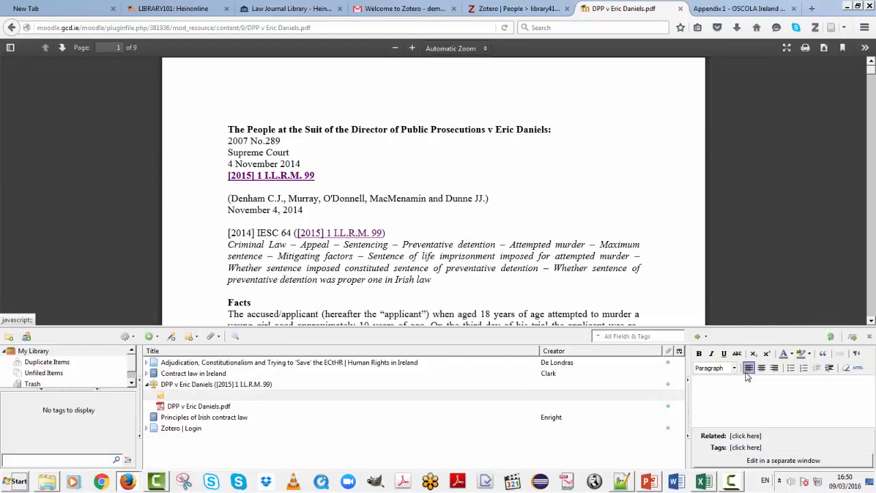
text(case law)
click(183, 385)
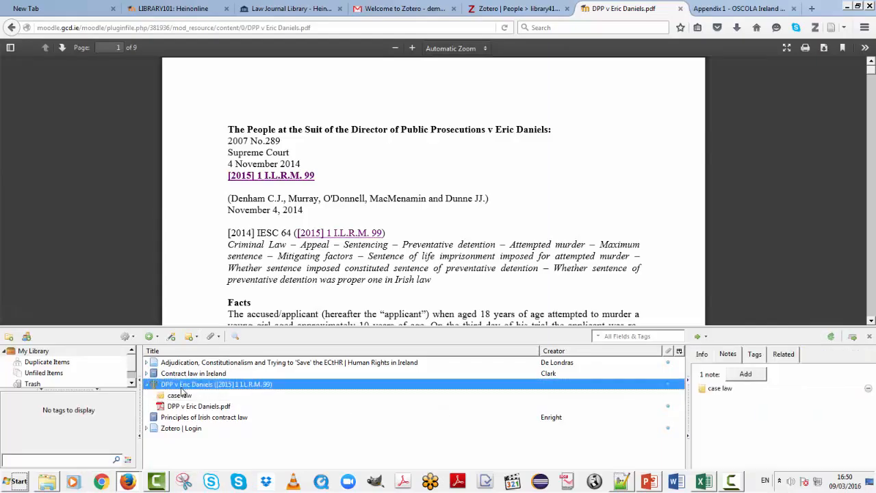
click(147, 385)
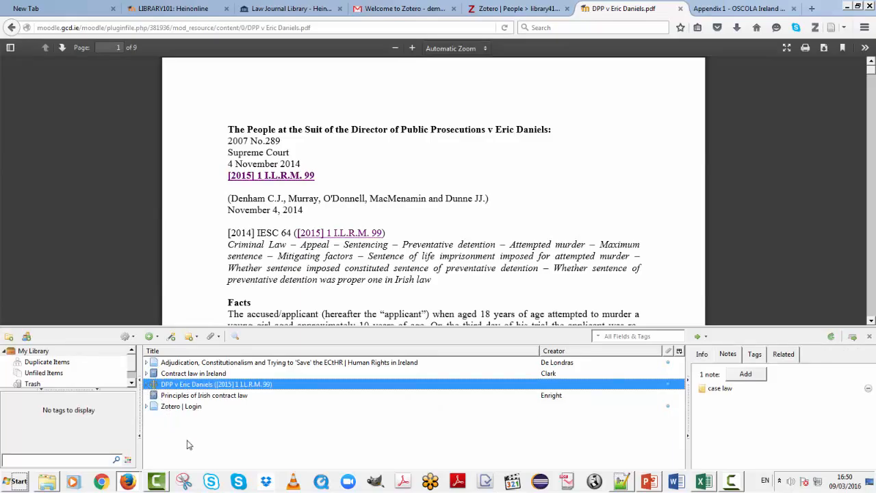
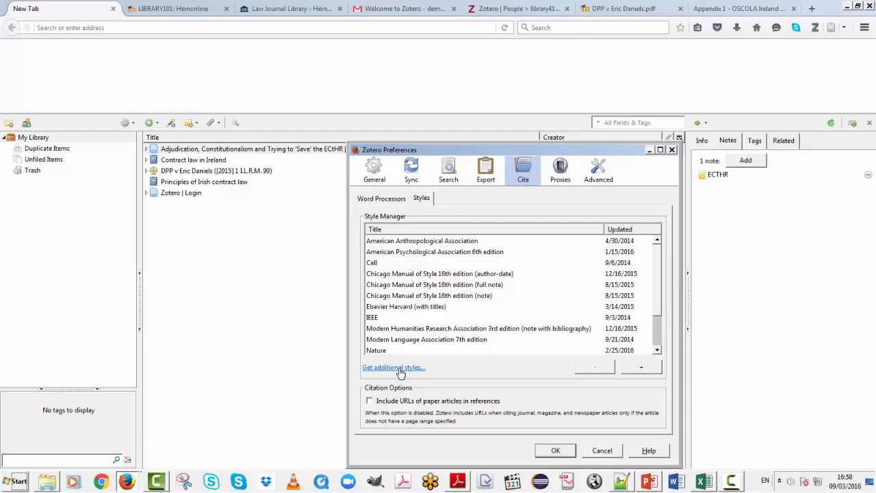
Step: Open the Zotero Style Repository and search style titles for 'oscola'
click(397, 368)
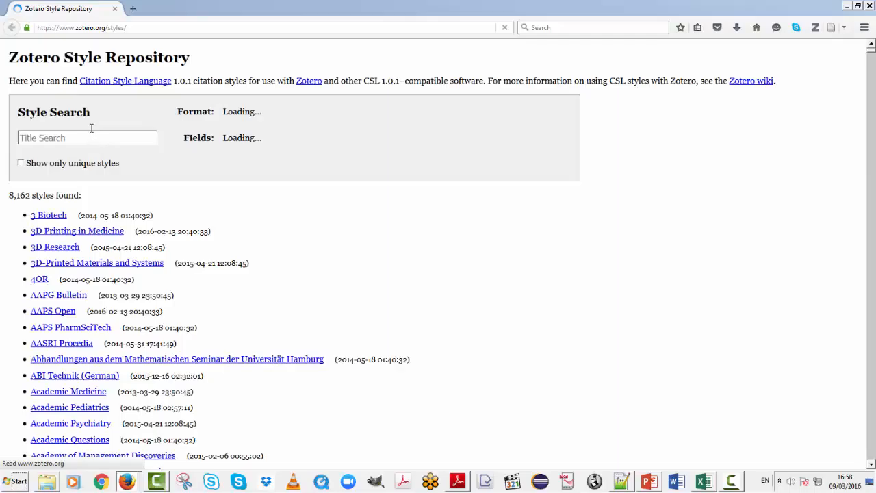
click(50, 142)
text(oscoo)
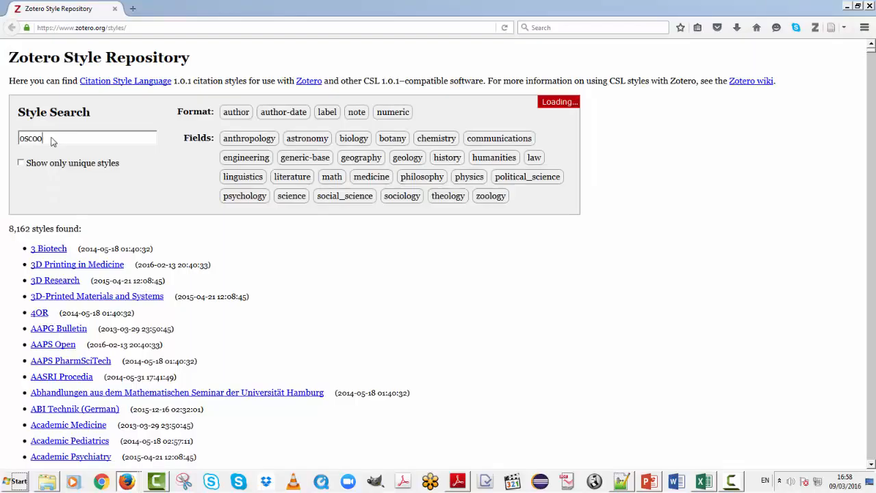
text(s)
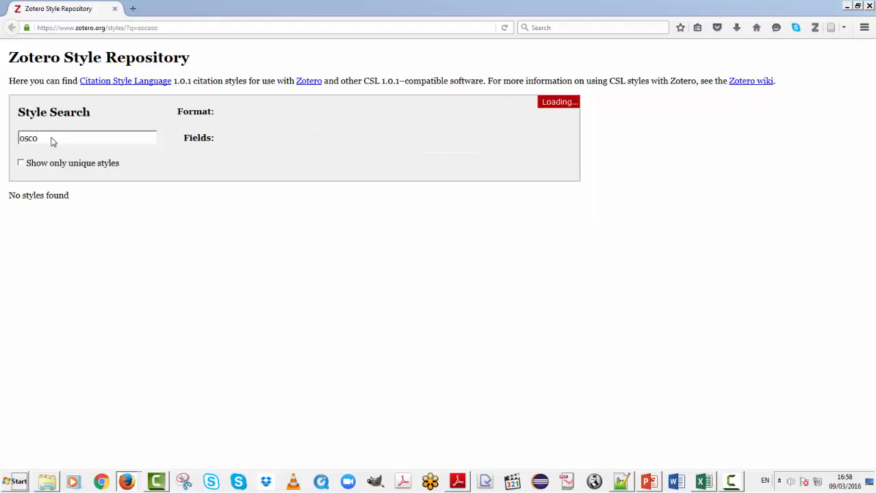
text(la)
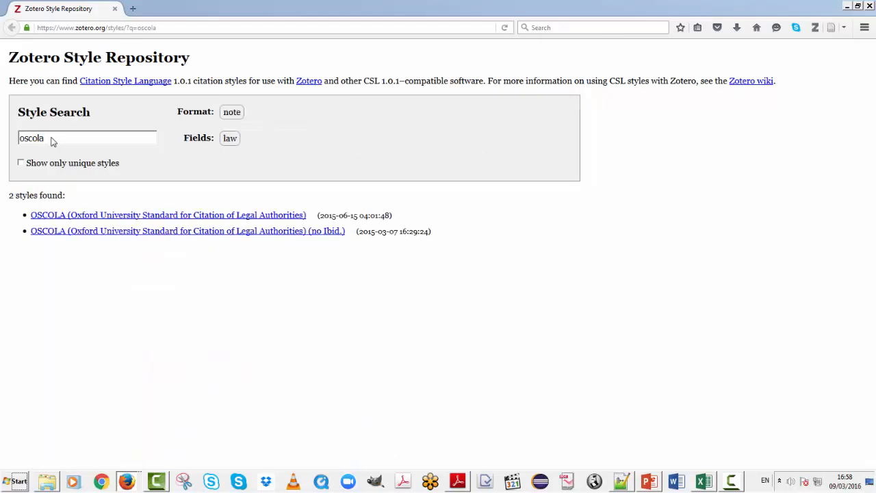
Step: Install the standard OSCOLA style and the OSCOLA (no Ibid.) variant
click(63, 216)
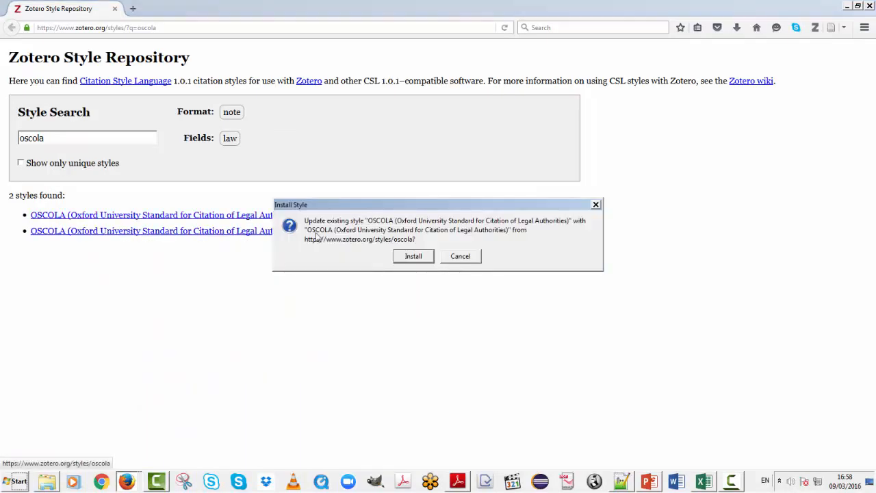
click(427, 261)
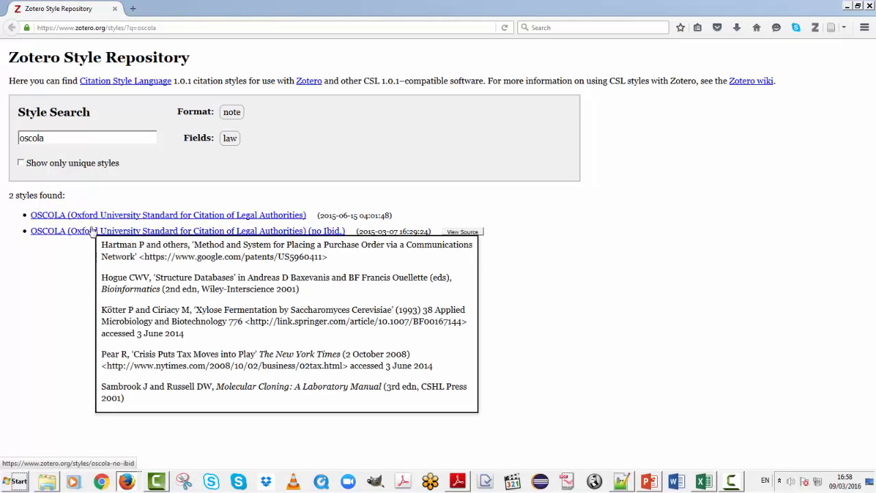
click(82, 231)
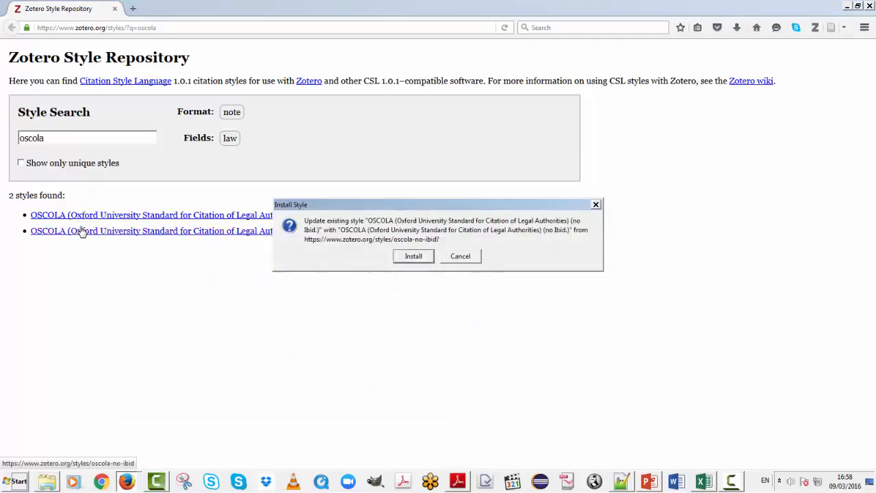
click(413, 256)
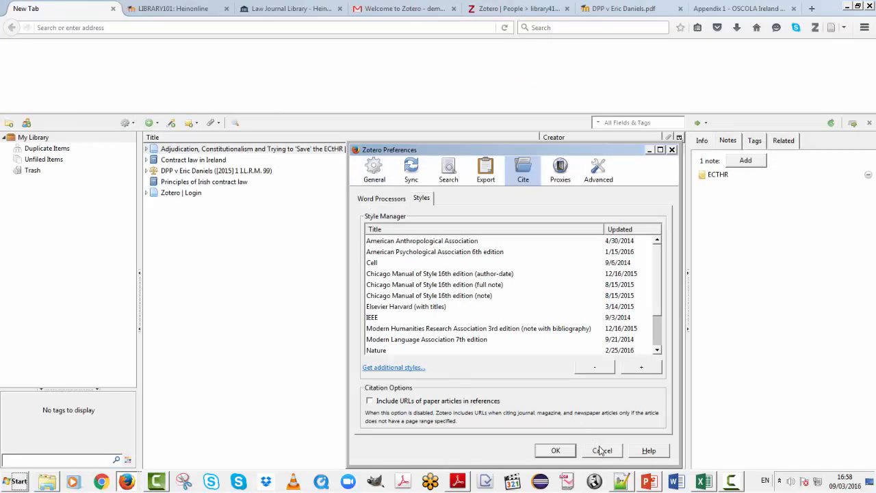
Step: Check that OSCOLA (no Ibid.) is in the style list, then close and reopen Preferences from the gear menu
scroll(407, 237, down, 2)
scroll(408, 238, up, 1)
scroll(408, 238, down, 1)
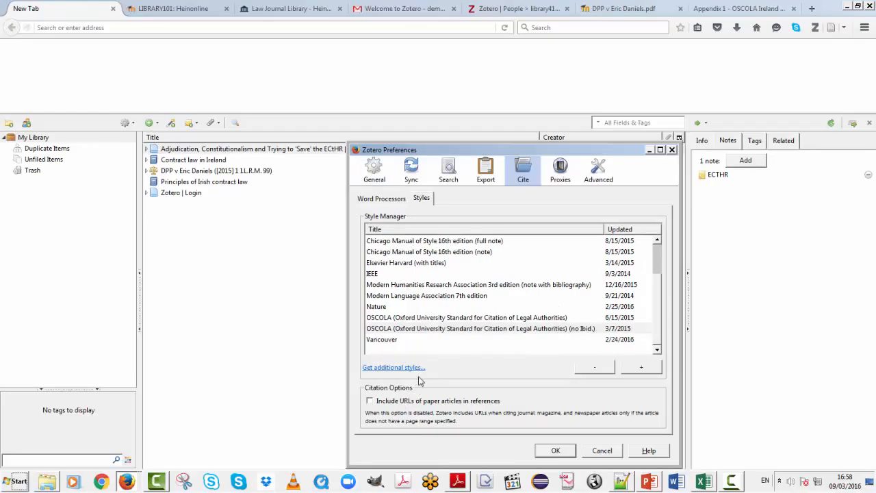
click(442, 328)
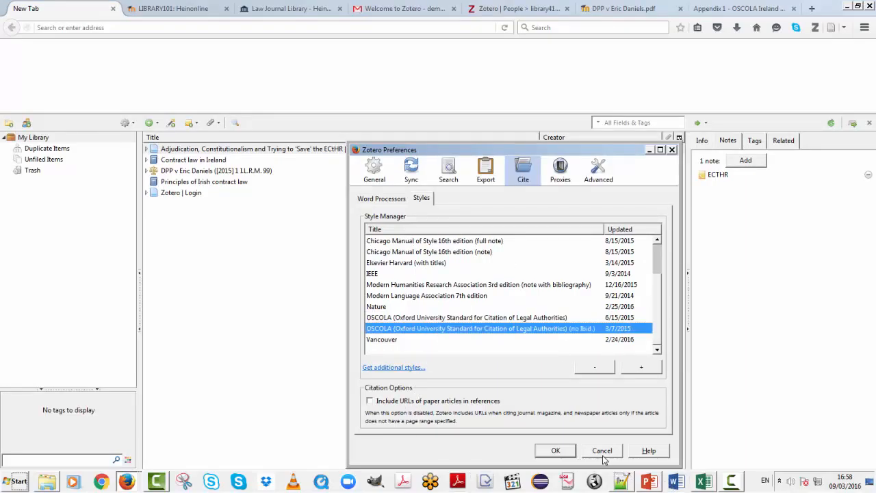
click(553, 452)
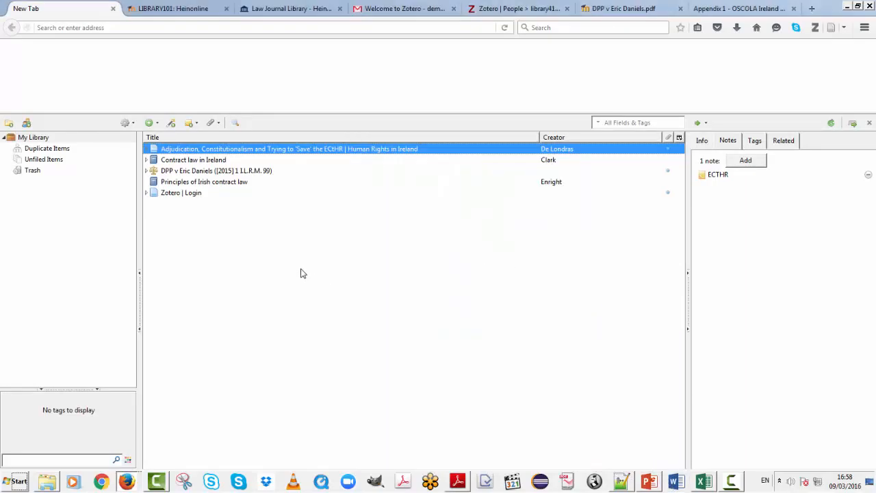
click(133, 126)
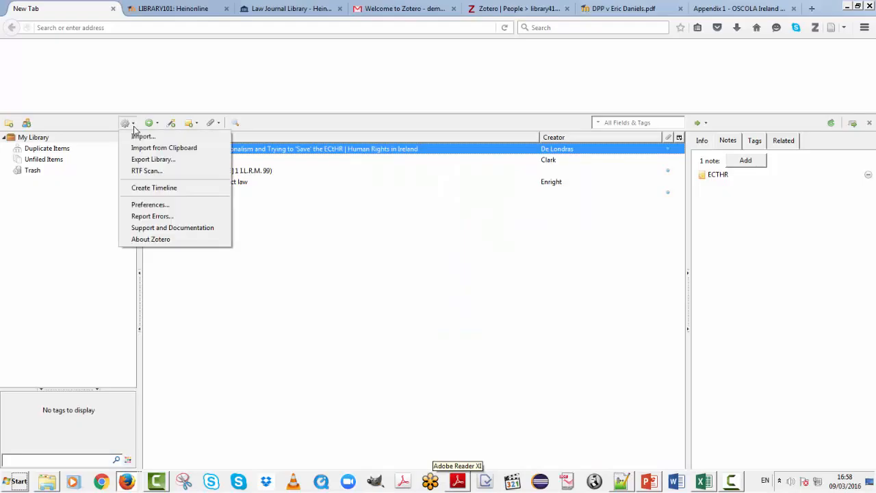
click(145, 209)
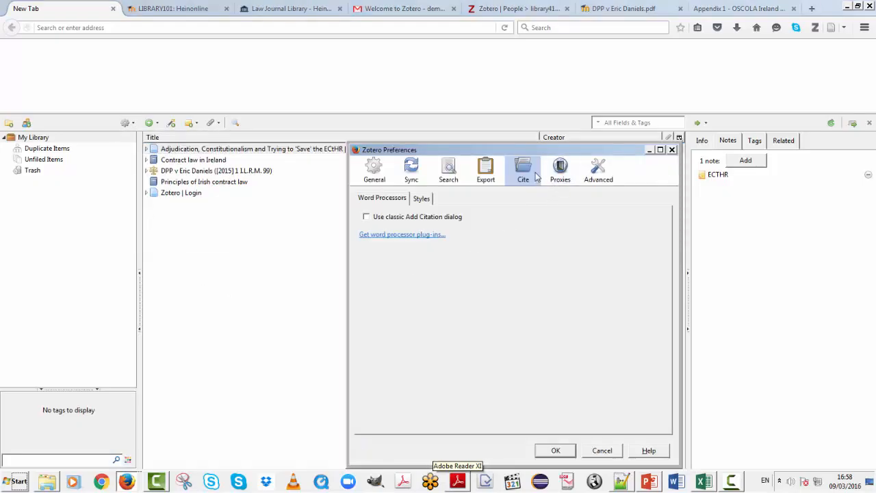
Step: Install the Word for Windows Plugin 3.5.4 add-on in Firefox from the plug-ins page, then restart Firefox
click(396, 236)
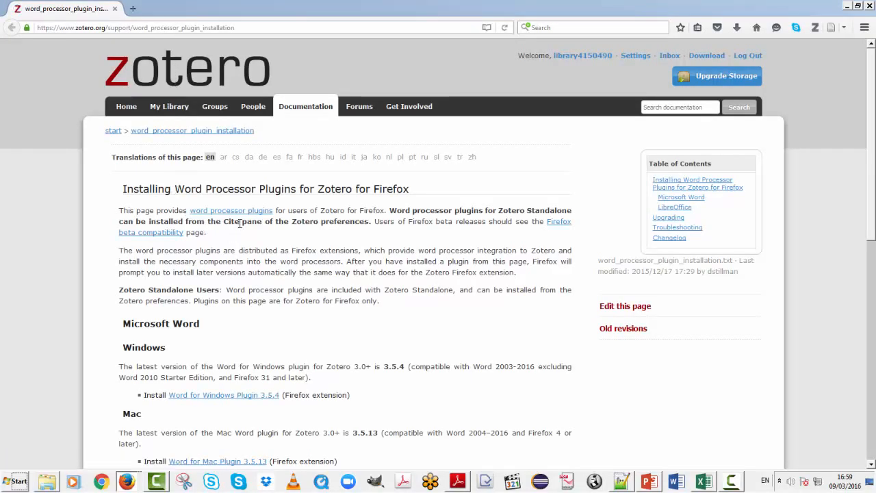
scroll(246, 267, down, 5)
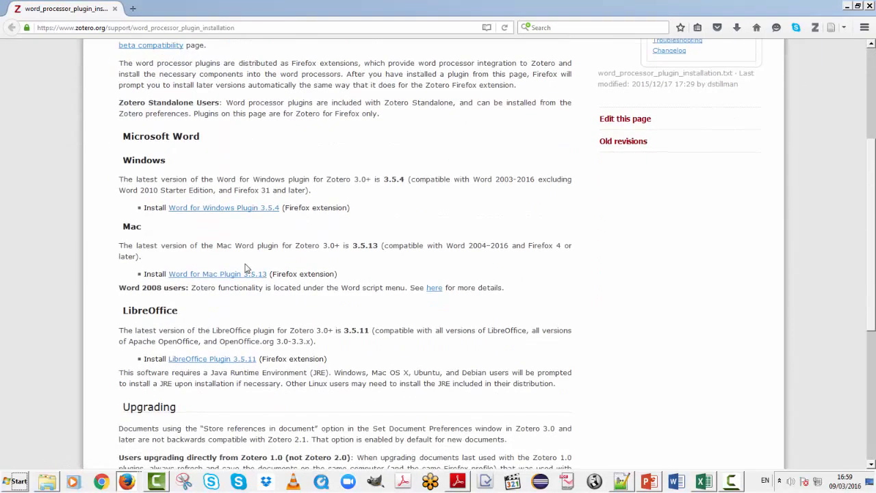
click(266, 209)
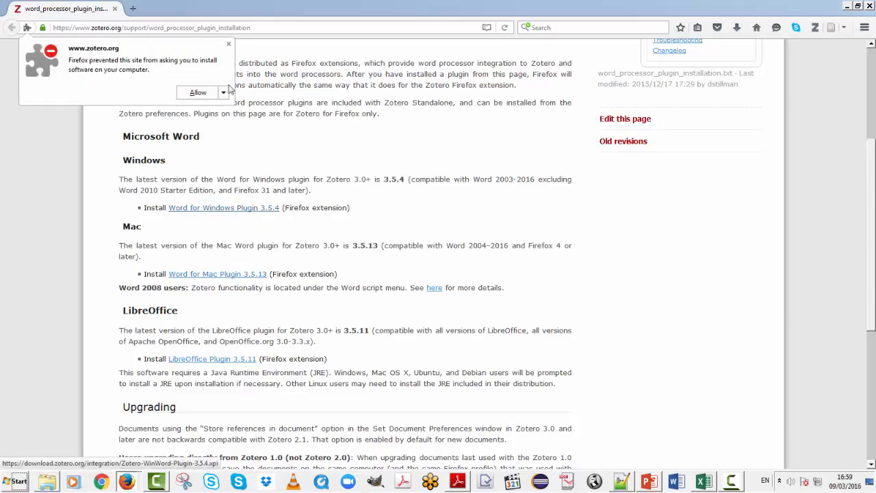
click(191, 95)
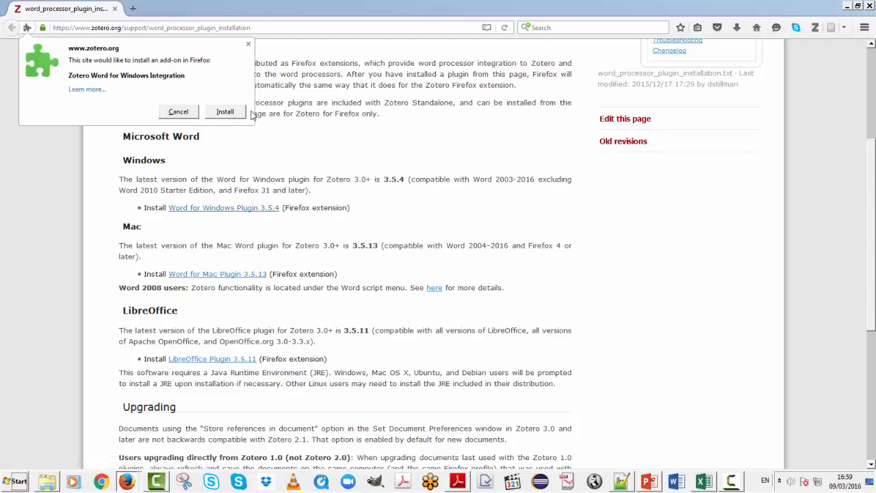
click(241, 114)
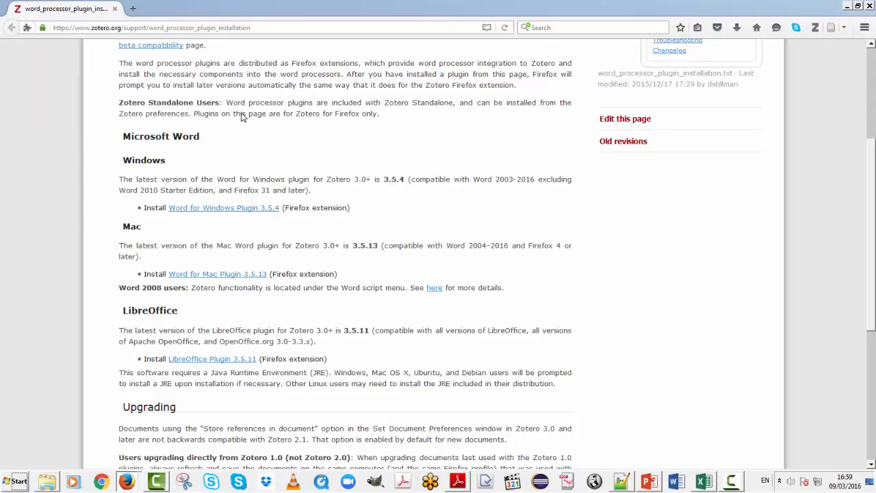
click(205, 93)
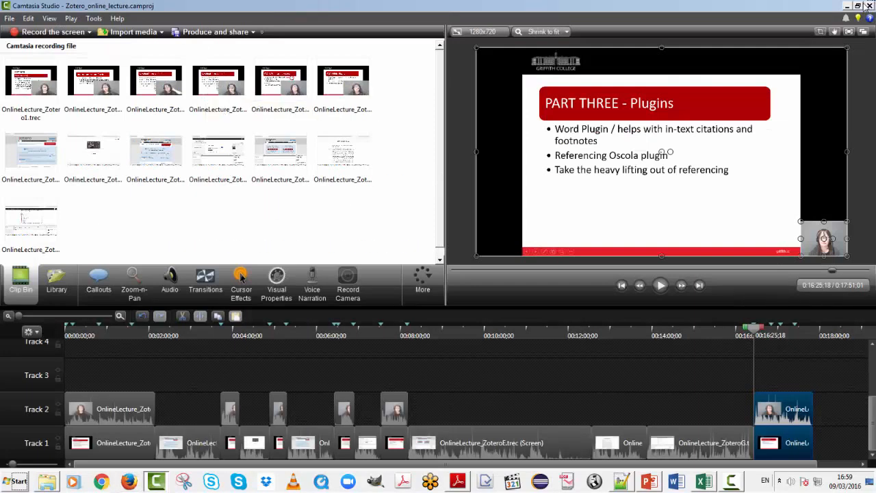
Step: Minimise Camtasia and launch Microsoft Word by searching 'word' in the Start menu
click(847, 6)
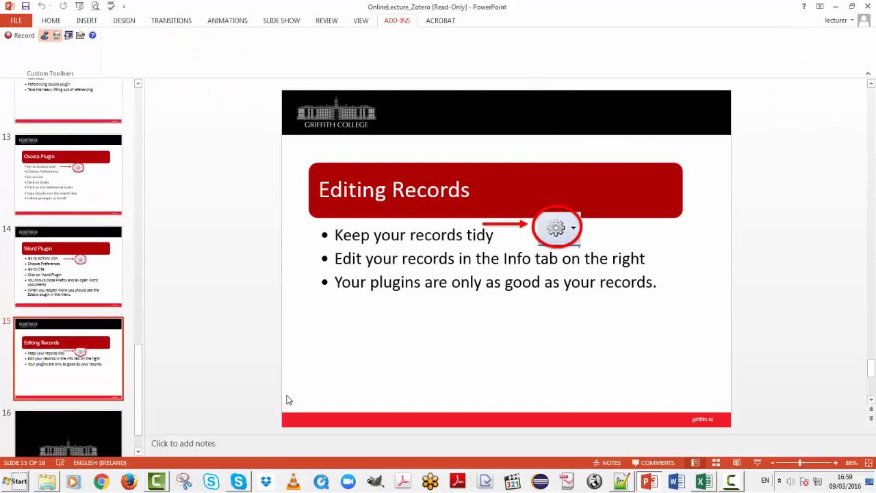
click(14, 482)
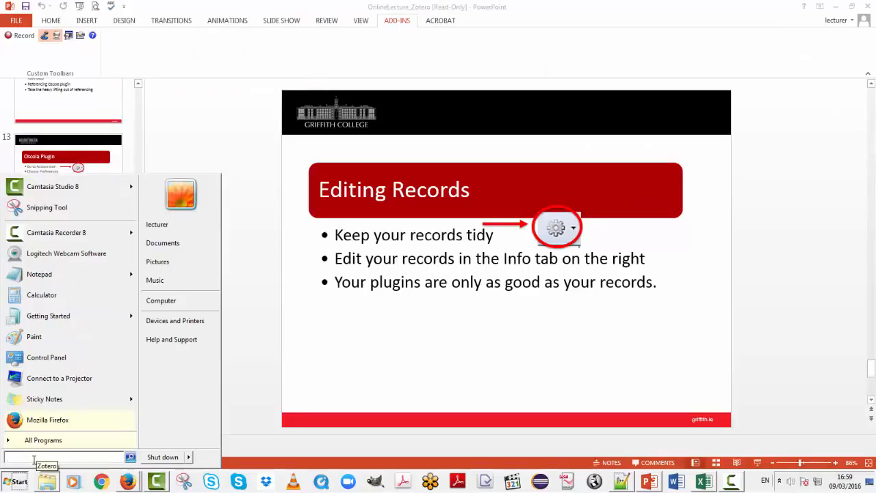
text(word)
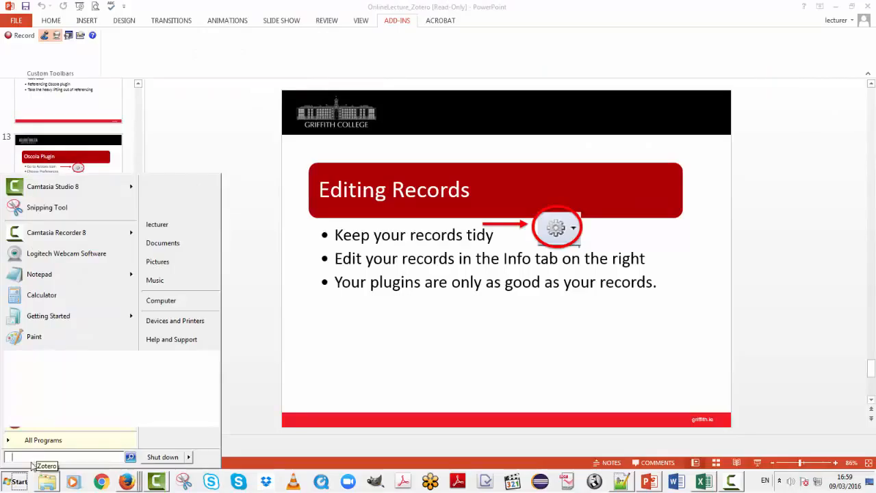
key(Return)
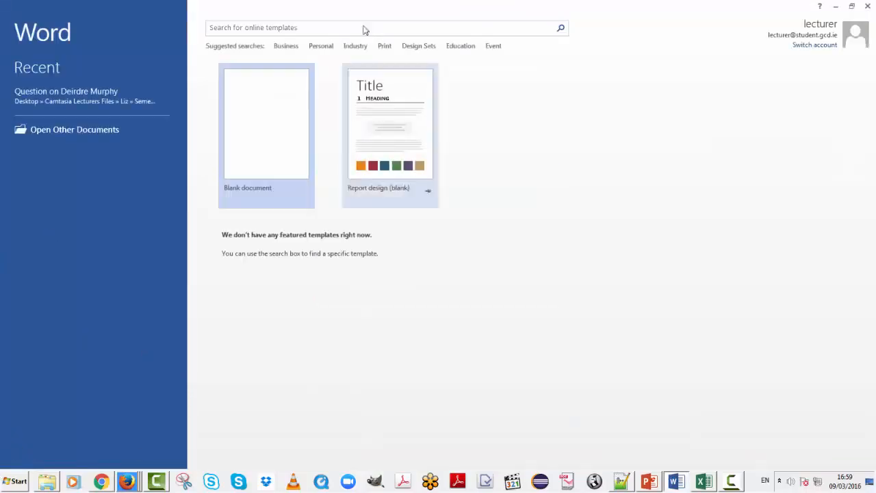
Step: Create a blank document, show the Zotero tab, and type the placeholder text 'fjadsklfjsdalkjf kcjdas;k'
click(269, 146)
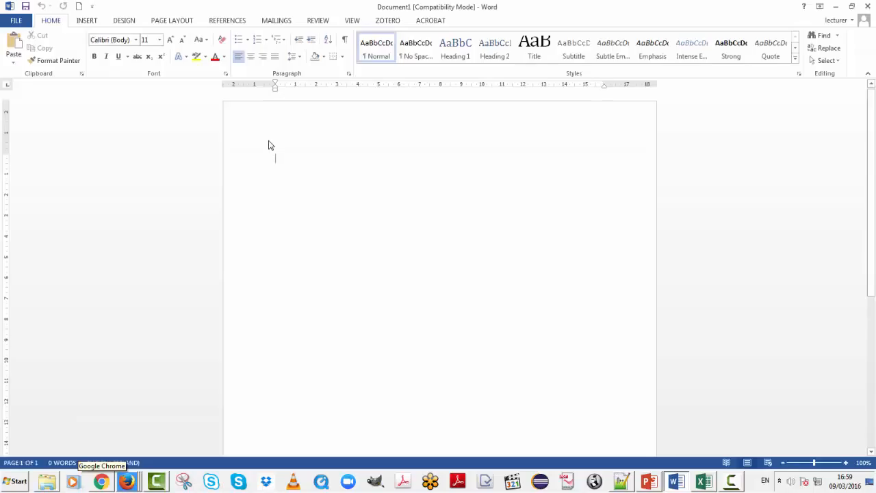
click(386, 23)
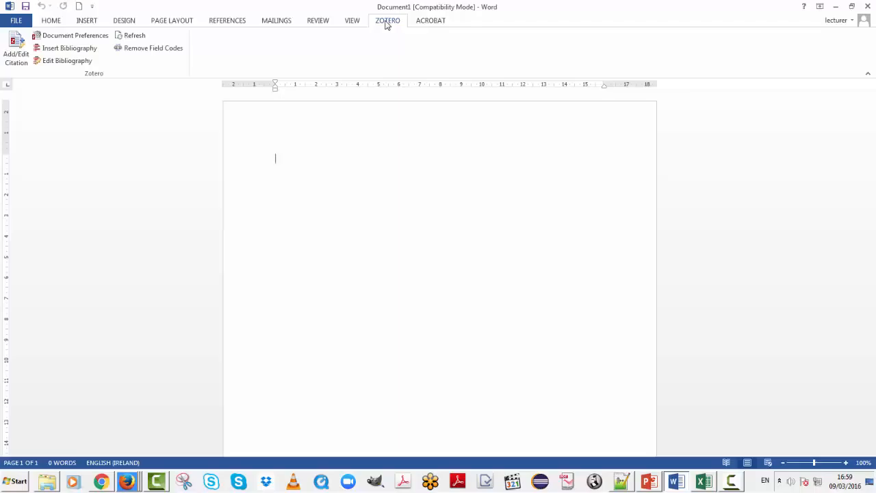
click(6, 55)
text(fjadsklfjsdalkjf kcjdas;k)
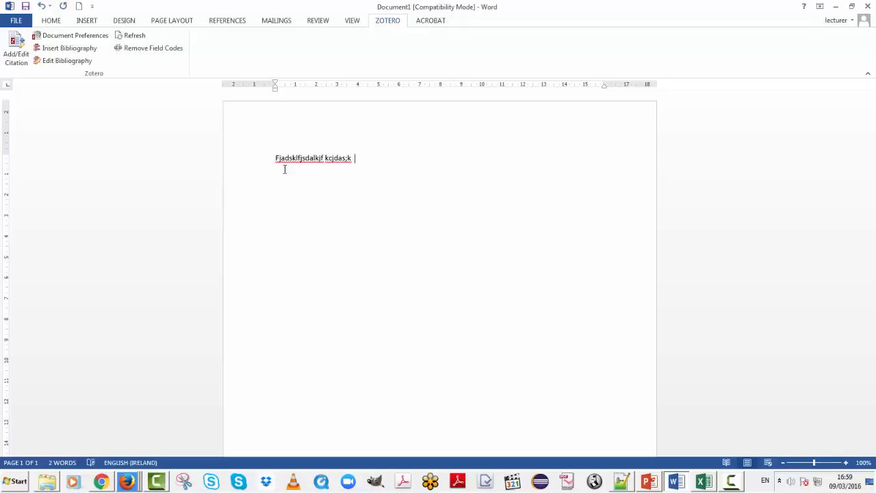
Step: Using OSCOLA (no Ibid.) and the classic picker, cite Contract law in Ireland at page 40
click(14, 50)
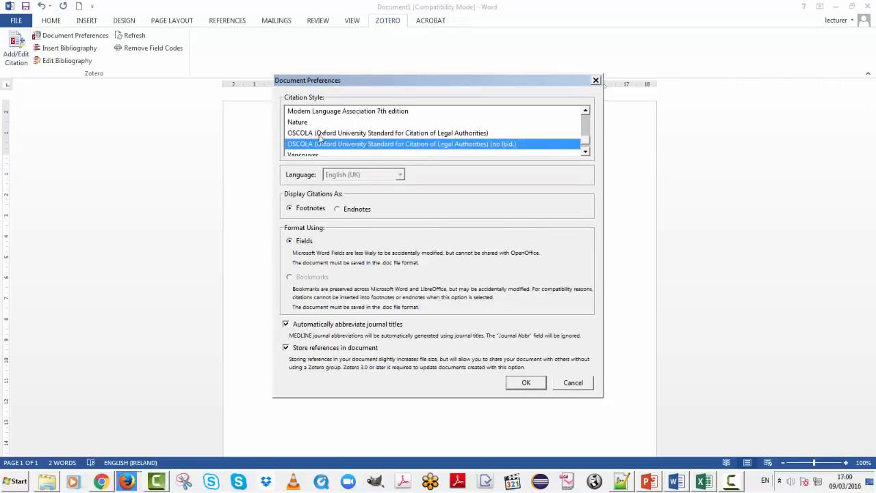
click(525, 384)
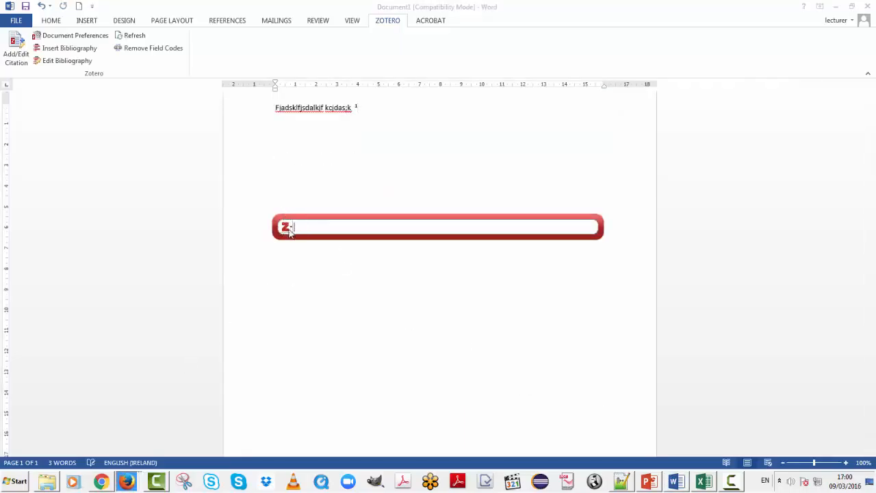
click(286, 227)
click(304, 242)
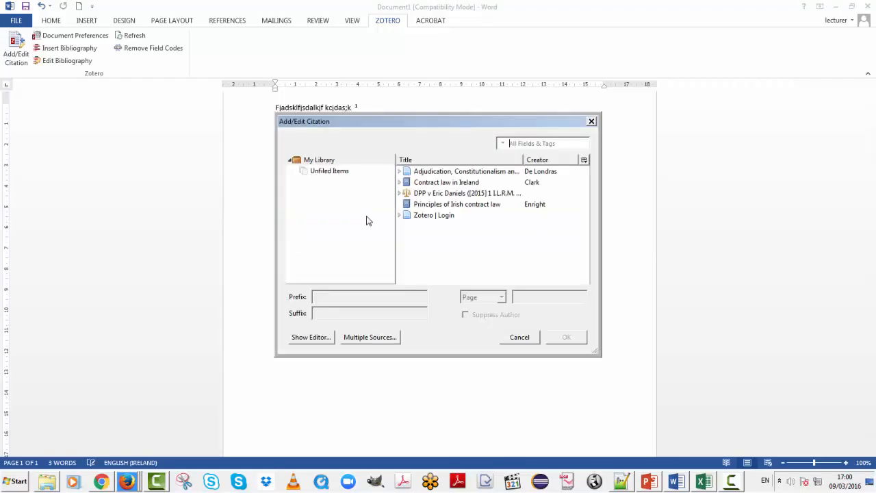
click(424, 183)
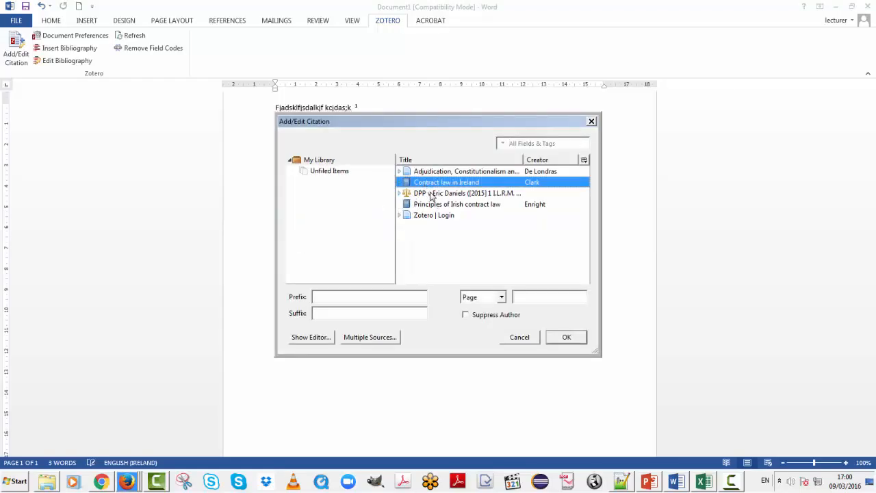
click(528, 296)
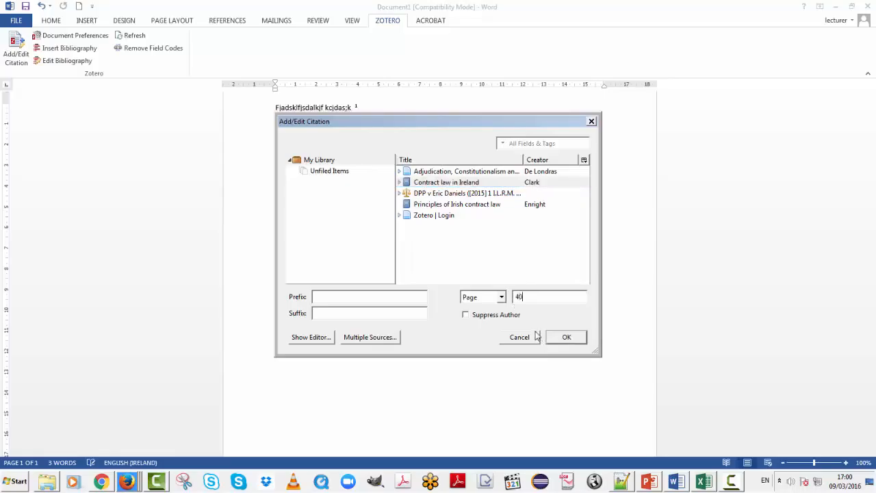
click(567, 337)
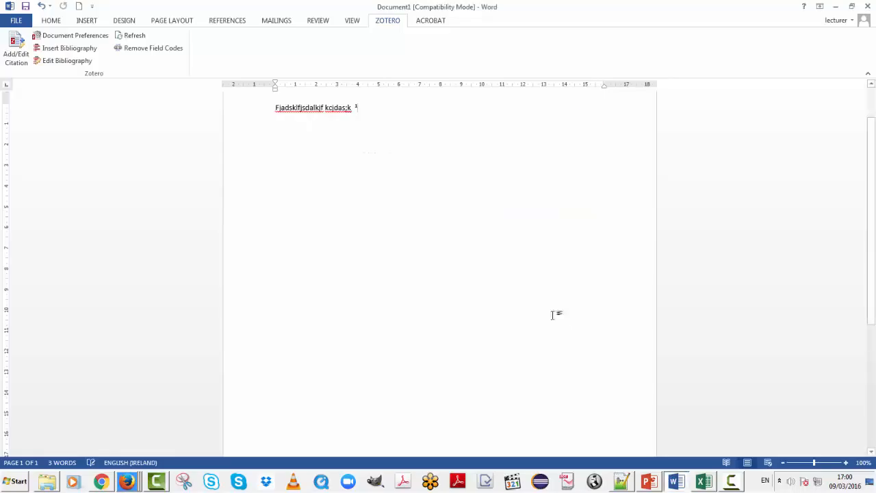
scroll(307, 201, down, 5)
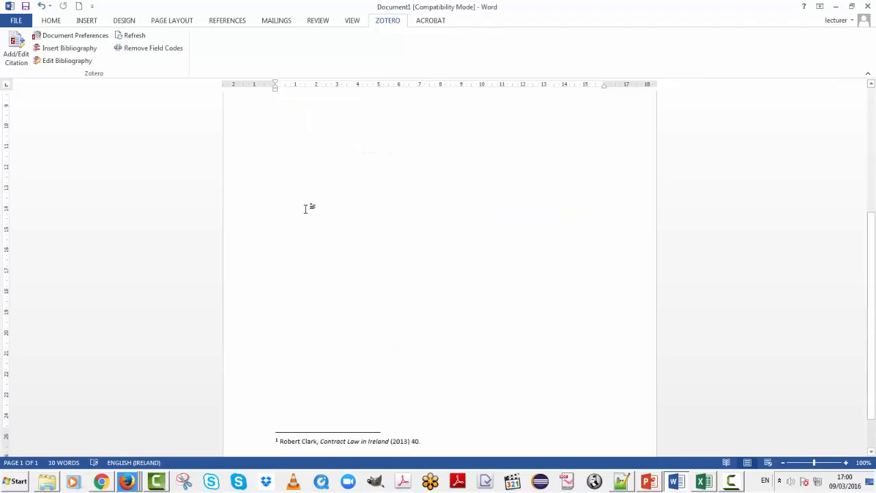
scroll(307, 208, down, 2)
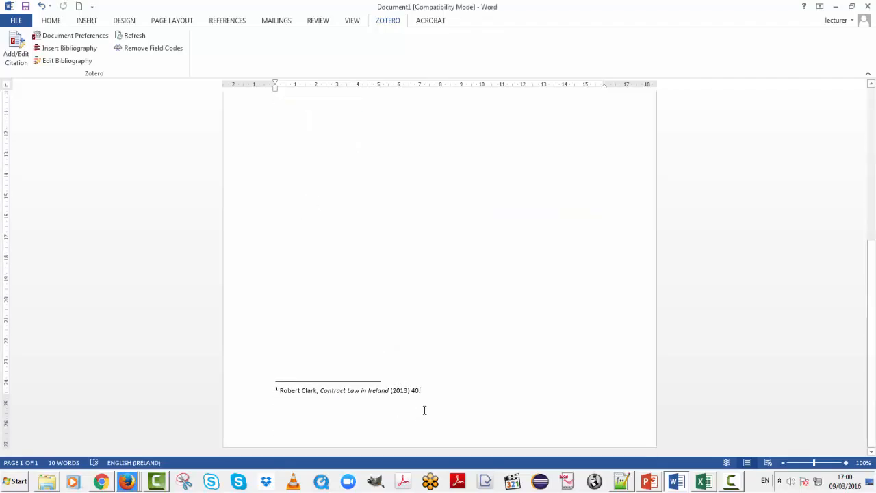
scroll(433, 411, up, 8)
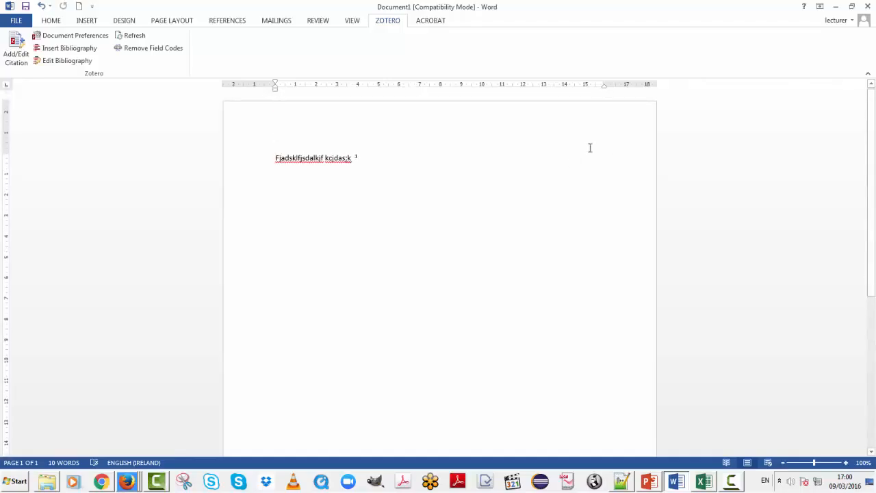
Step: Add a 'Next' line and cite Contract law in Ireland again as footnote 2, 'Clark (n 1).'
key(Return)
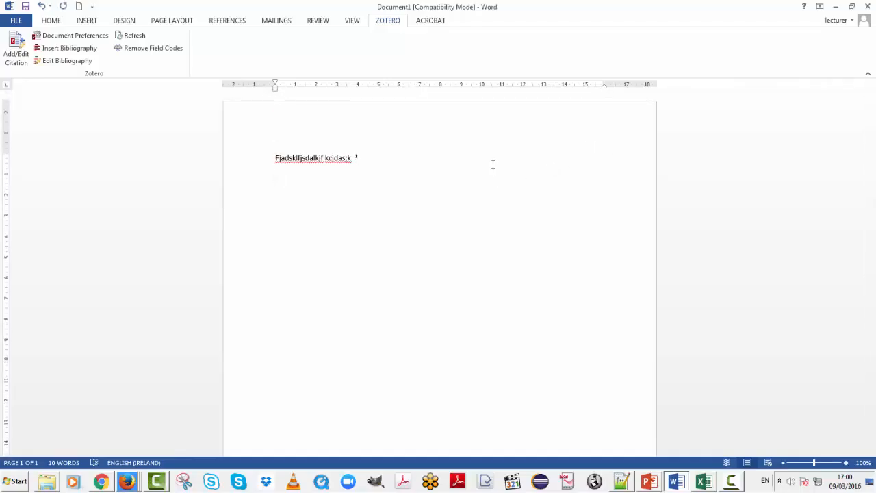
text(nex)
click(16, 49)
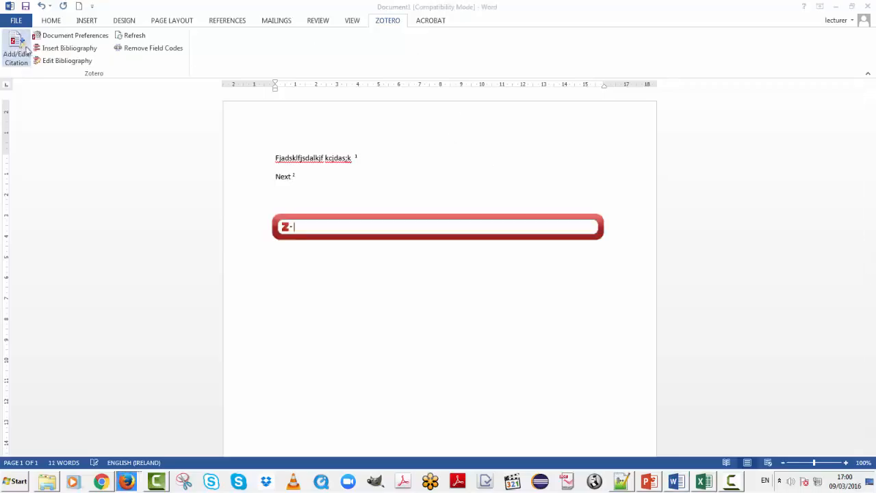
click(285, 227)
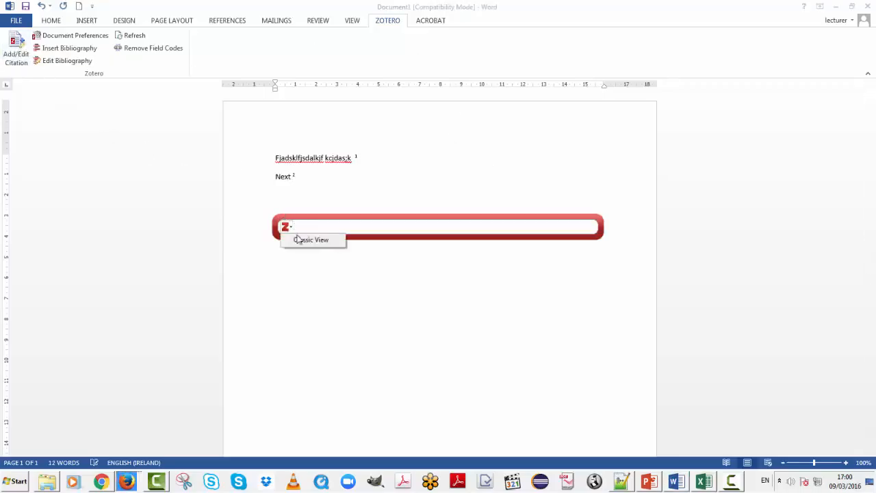
click(297, 238)
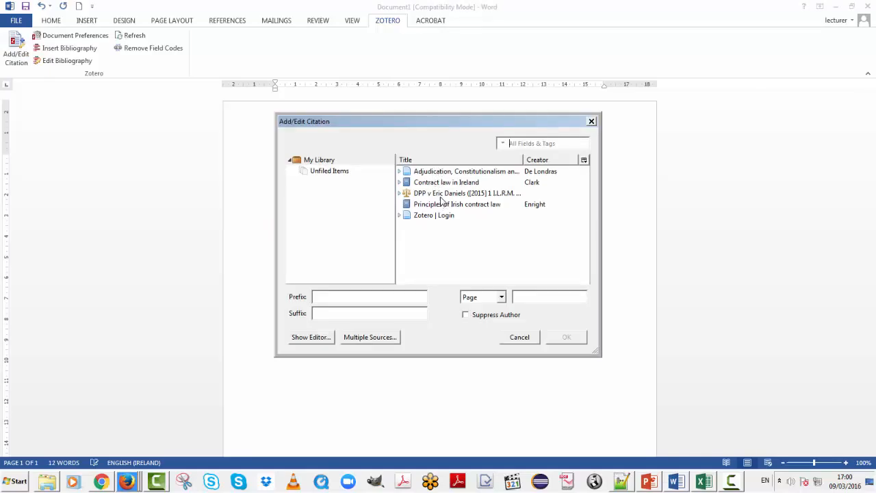
click(450, 183)
click(574, 341)
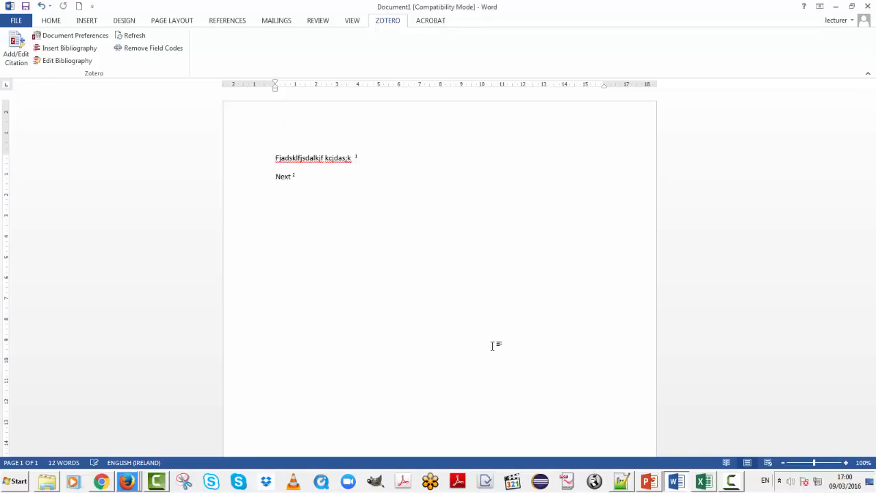
scroll(479, 346, down, 3)
scroll(470, 349, down, 4)
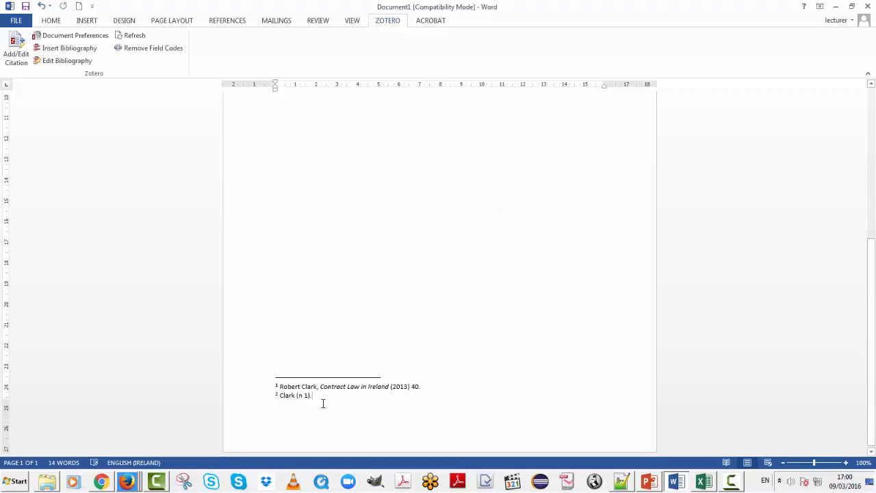
scroll(329, 360, up, 7)
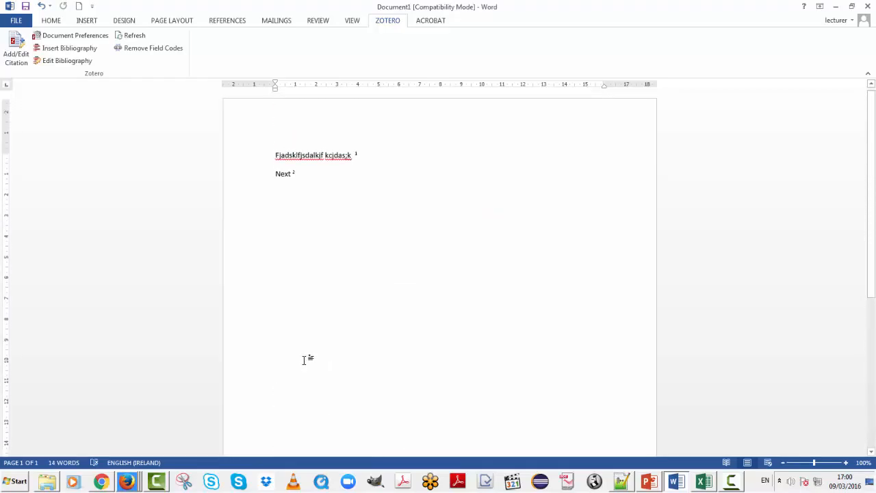
click(63, 36)
click(363, 132)
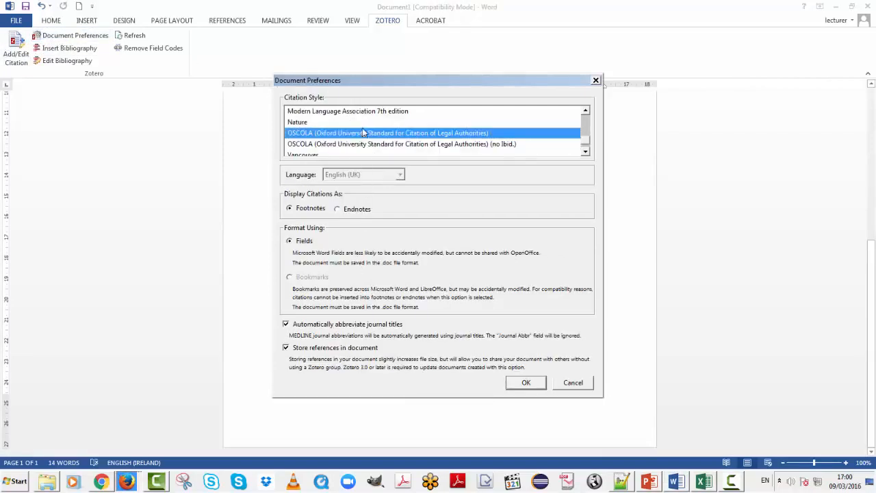
click(537, 387)
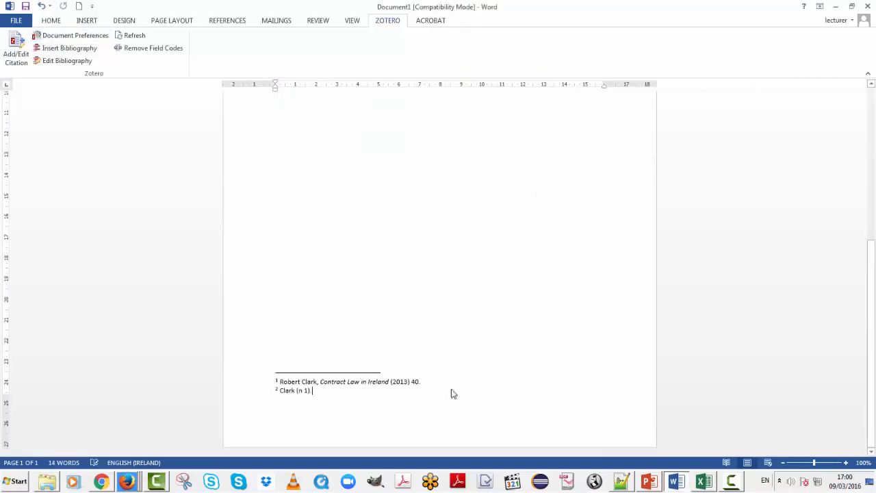
scroll(305, 338, up, 8)
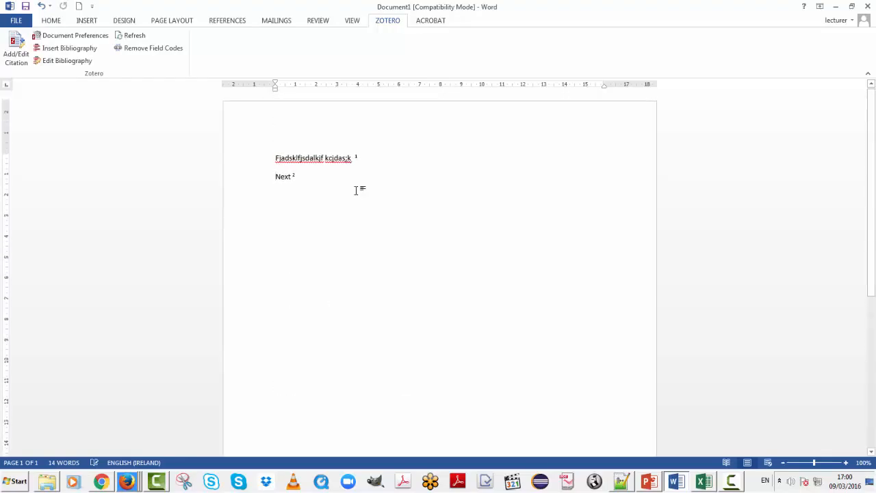
scroll(338, 395, down, 8)
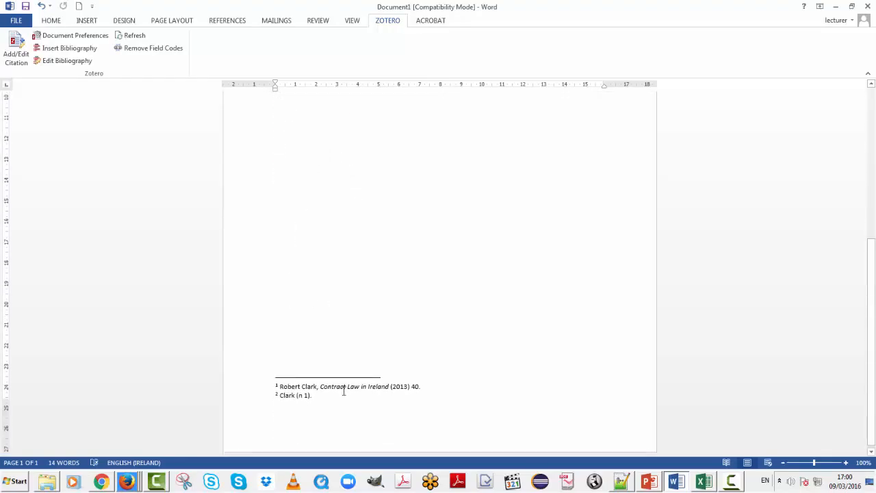
click(96, 36)
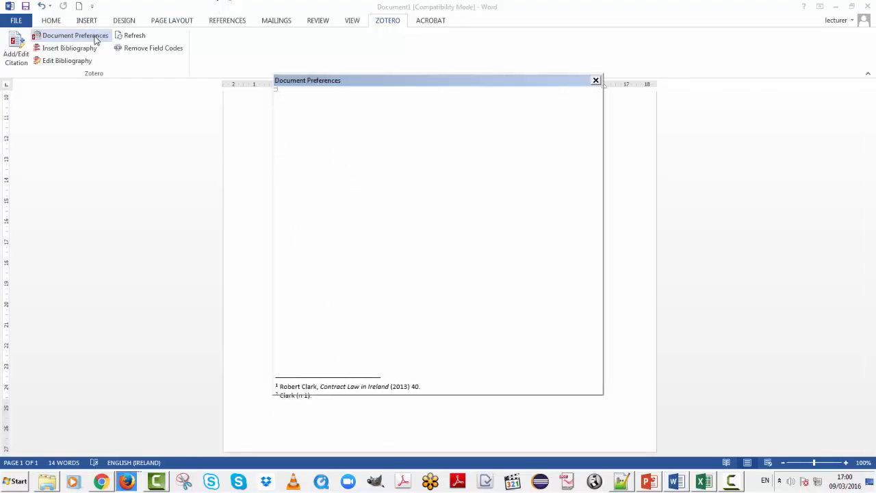
click(404, 155)
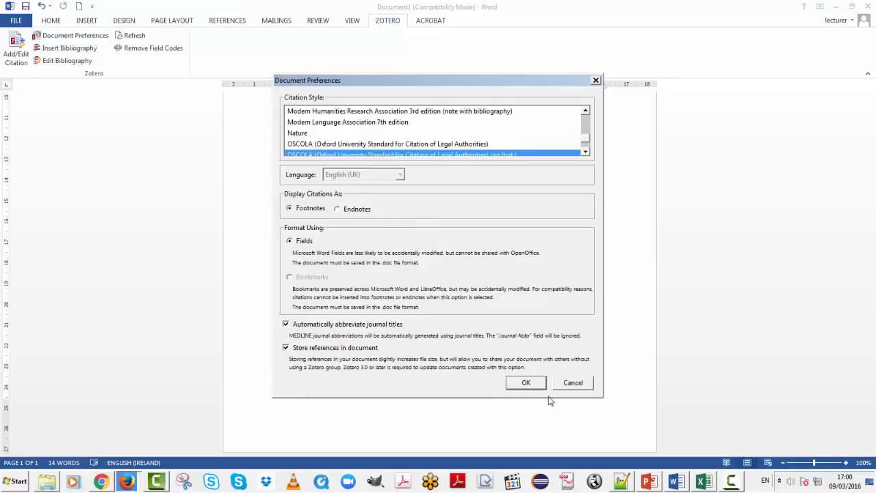
click(526, 383)
double_click(296, 393)
click(323, 401)
scroll(323, 401, up, 5)
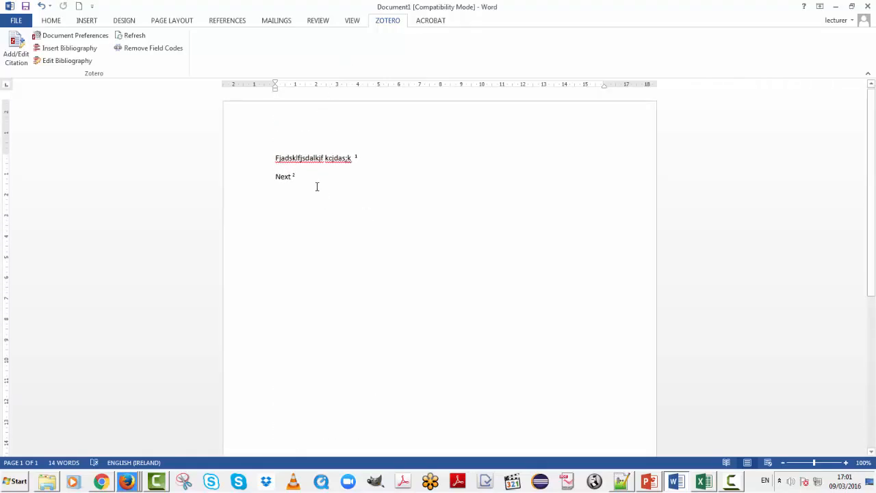
Step: On a new empty line below Next, cite DPP v Eric Daniels via the classic picker as footnote 3
key(Return)
key(Return)
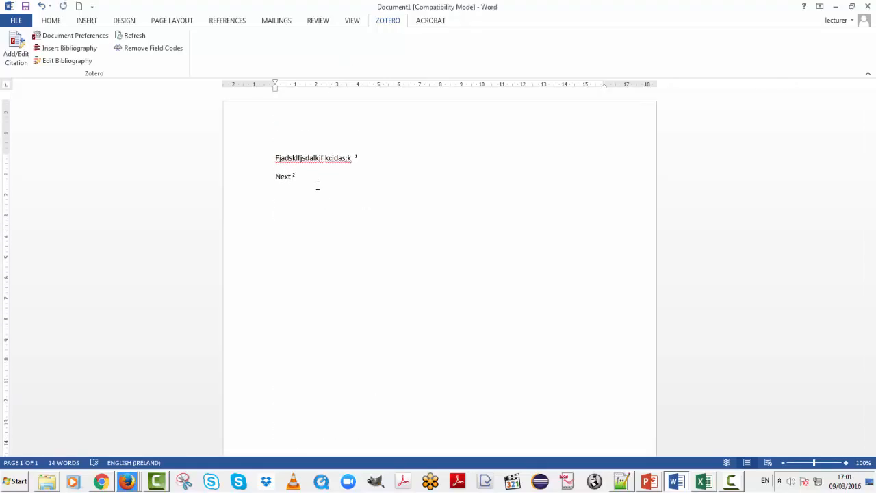
drag(312, 182, 313, 189)
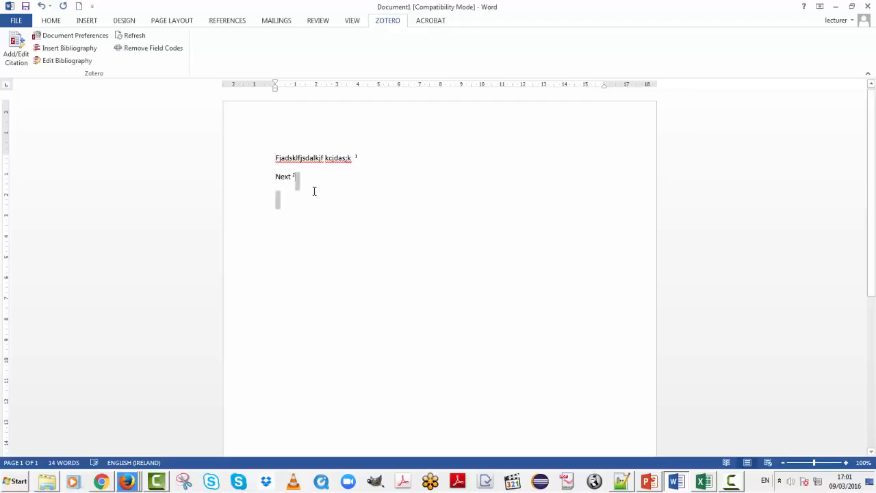
click(314, 191)
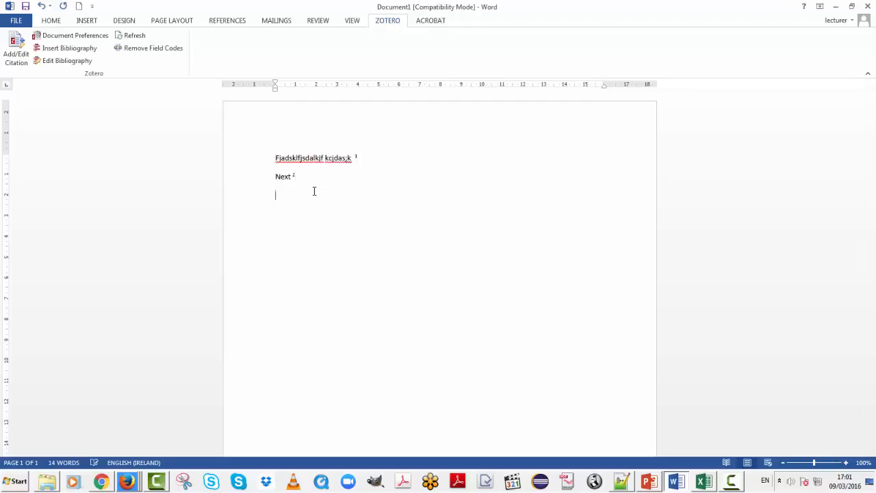
click(15, 49)
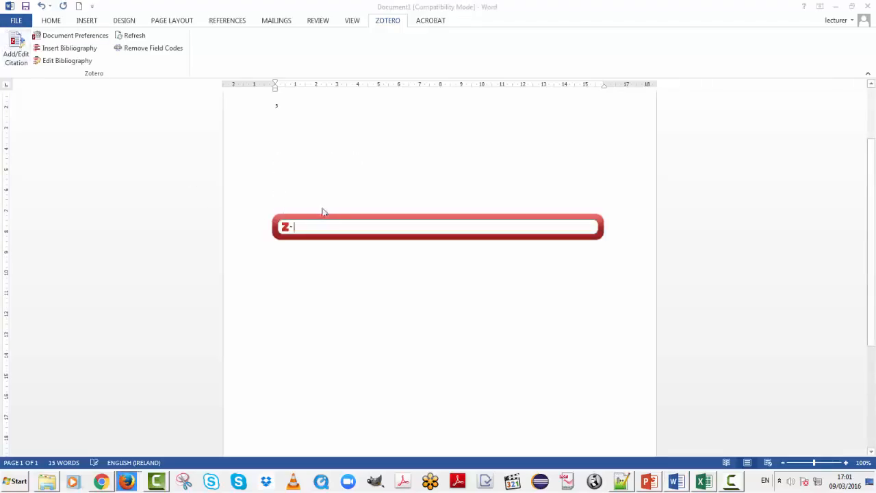
click(286, 227)
click(311, 241)
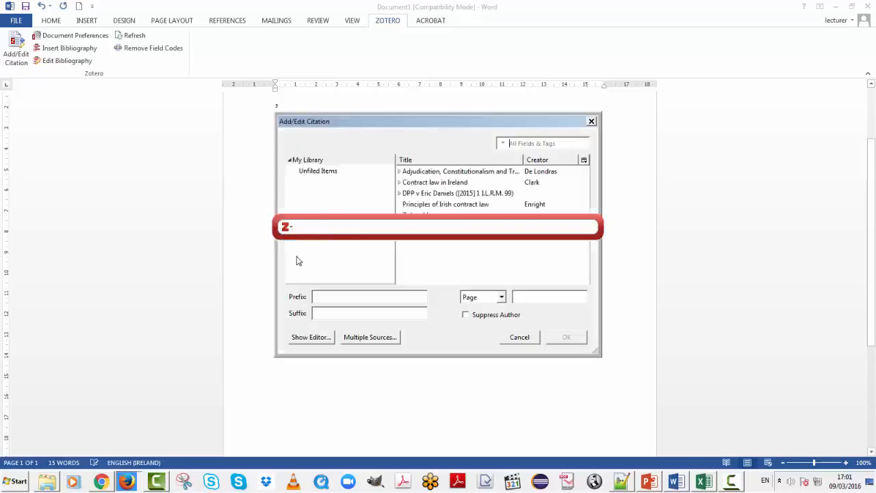
click(445, 194)
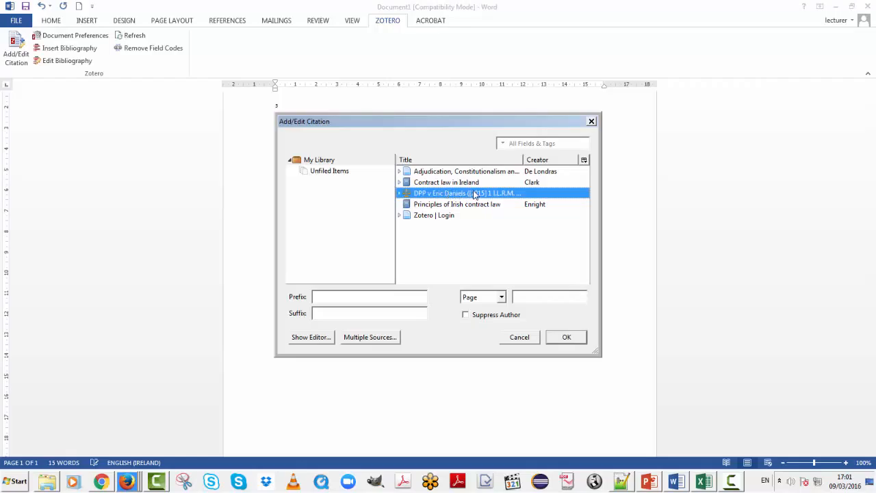
click(567, 339)
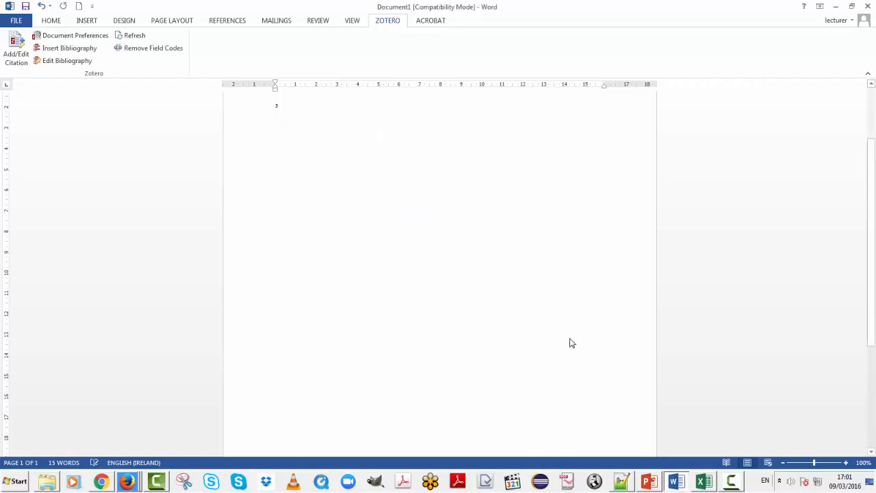
scroll(256, 336, down, 5)
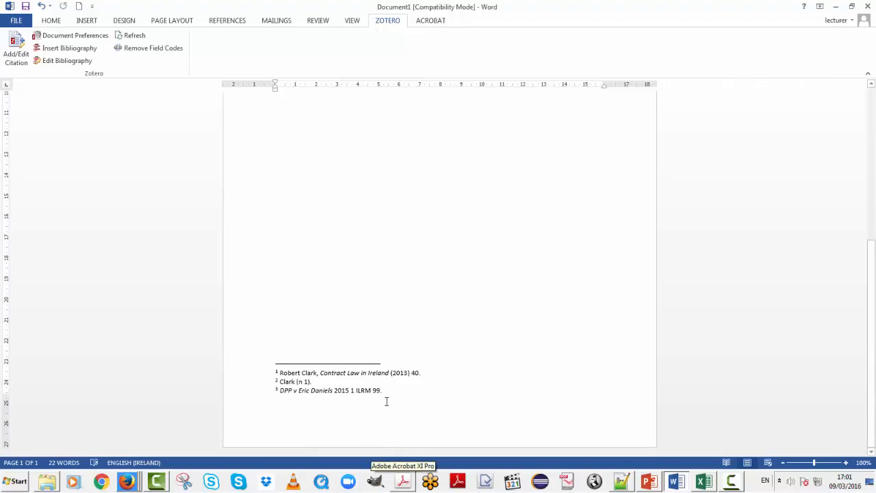
scroll(383, 401, down, 3)
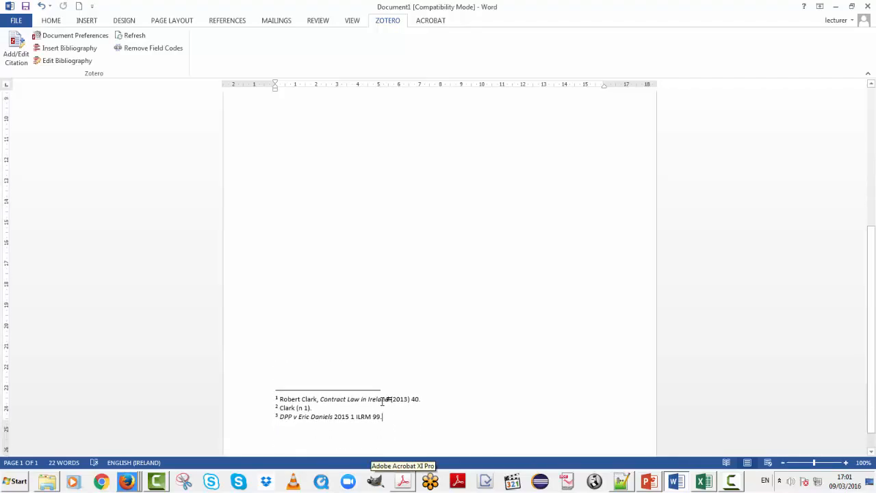
scroll(383, 401, up, 8)
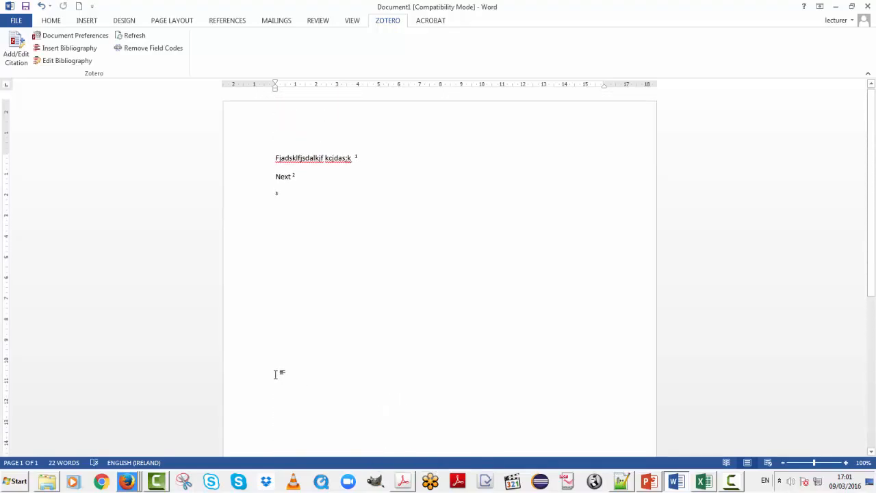
Step: Insert the bibliography without replacing the existing footnote field, adding blank lines around it
click(59, 52)
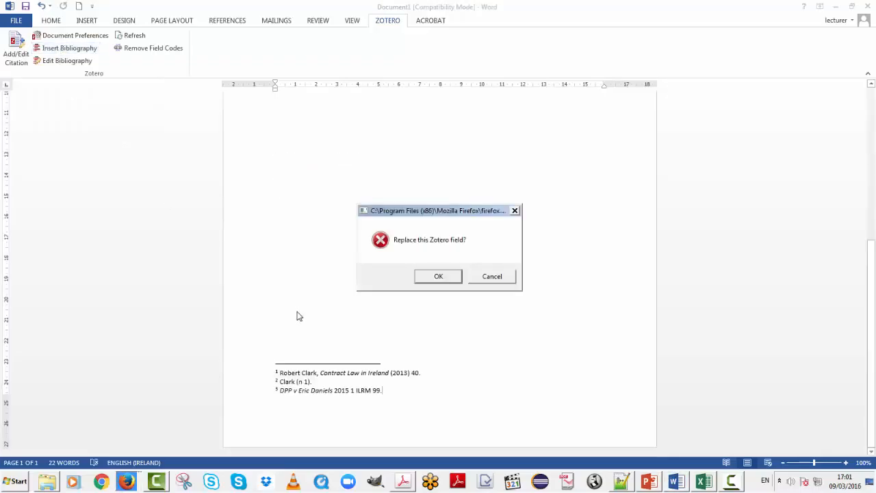
click(490, 277)
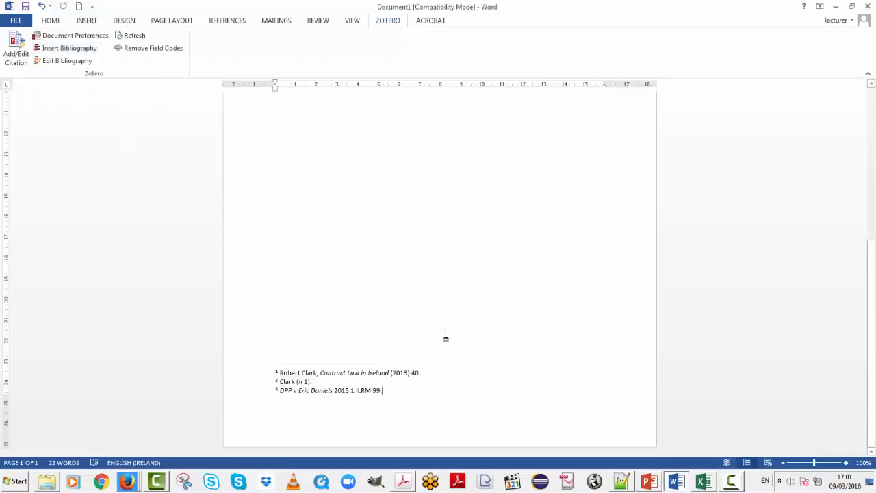
key(Return)
key(Return)
key(Return)
key(Return)
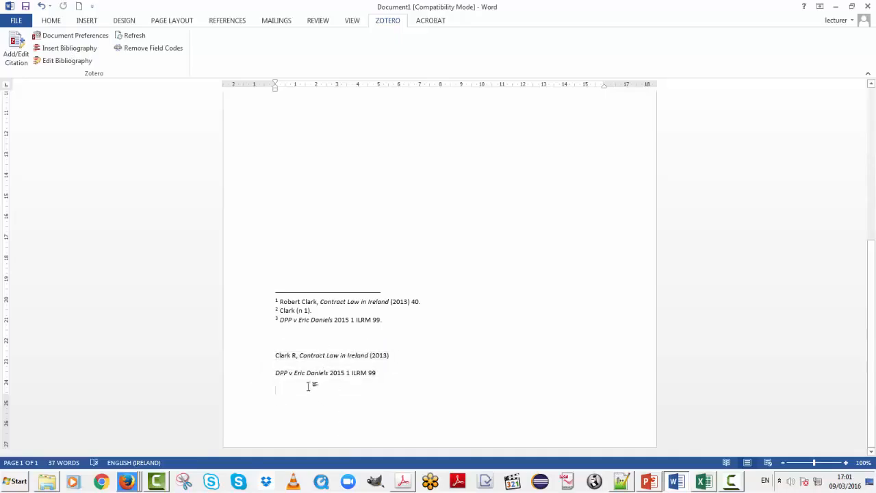
drag(304, 359, 256, 384)
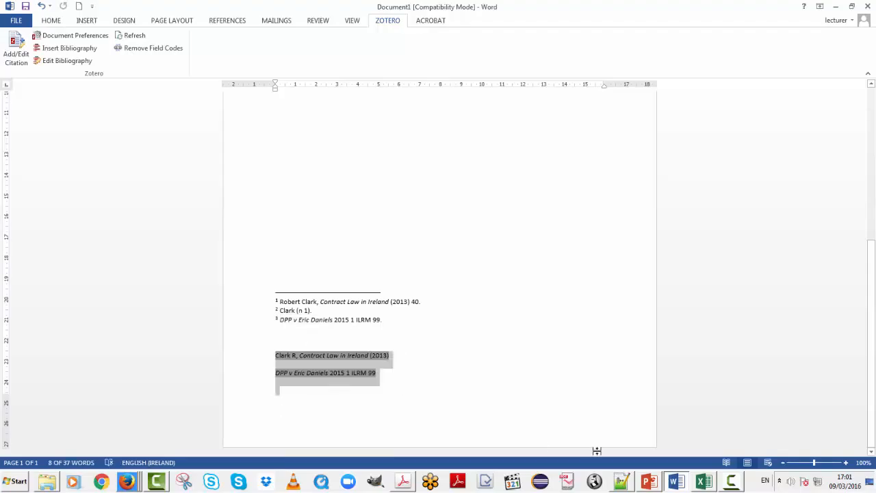
click(421, 386)
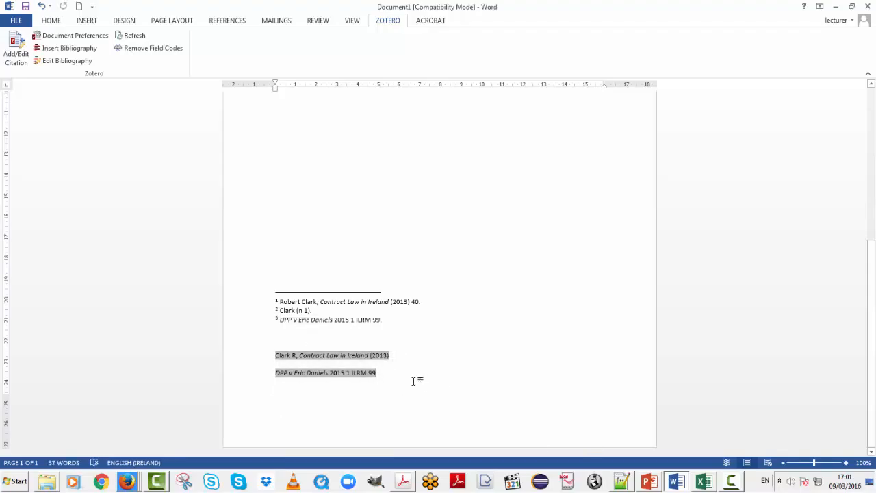
key(Return)
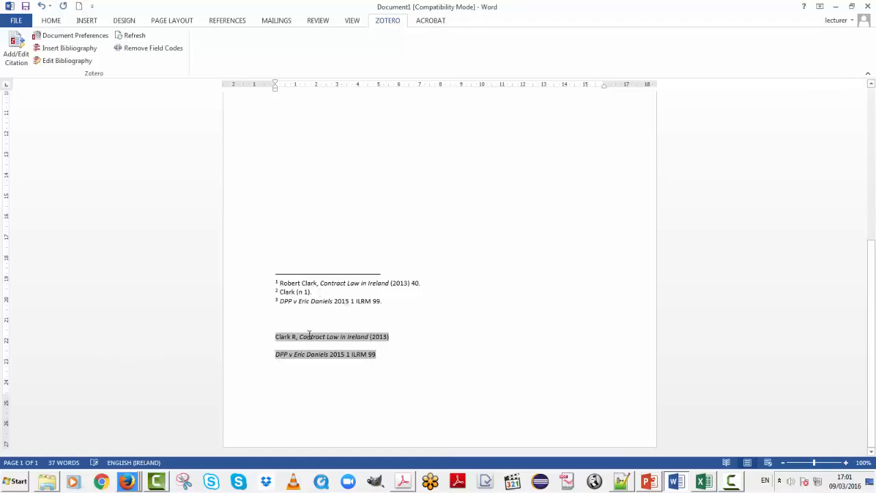
Step: Click into footnotes 1 and 3 and select the bibliography entries to inspect the fields
click(301, 282)
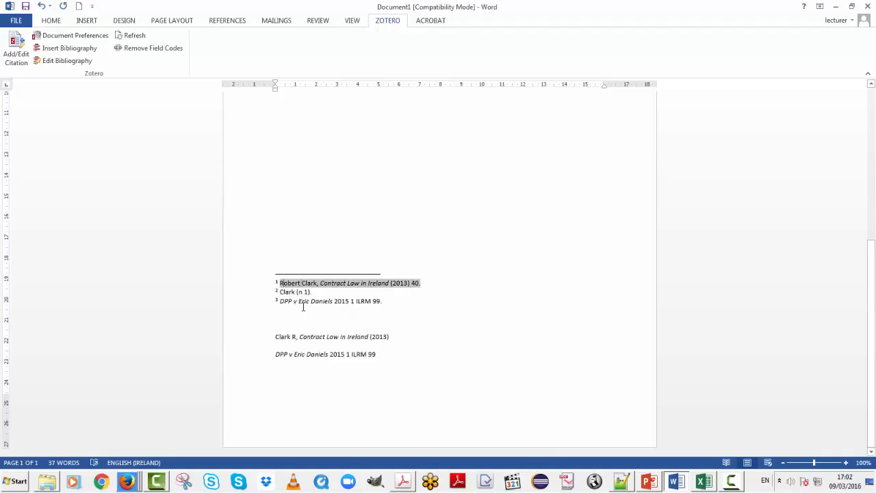
click(302, 301)
drag(296, 364, 298, 363)
mouse_move(235, 355)
mouse_down()
mouse_move(243, 370)
mouse_move(234, 331)
mouse_up()
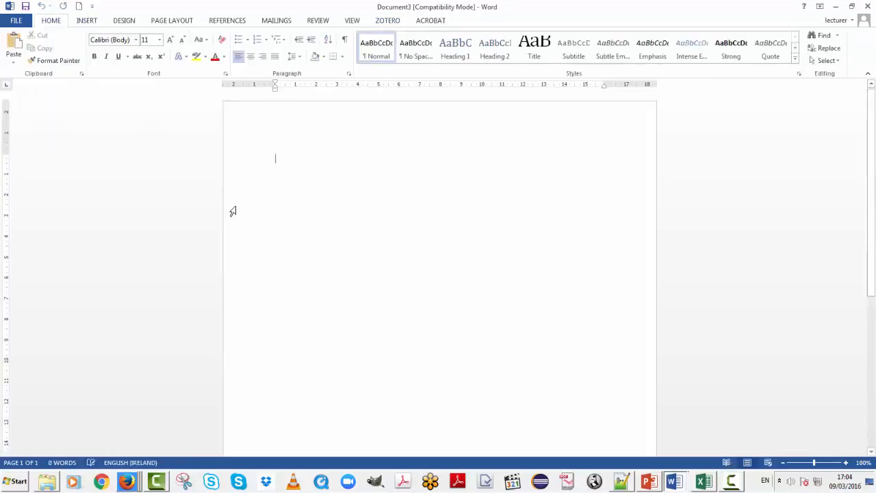
Step: Type 'IBID EXAMPLE' and start a citation, accepting OSCOLA with footnotes in Document Preferences
text(ID)
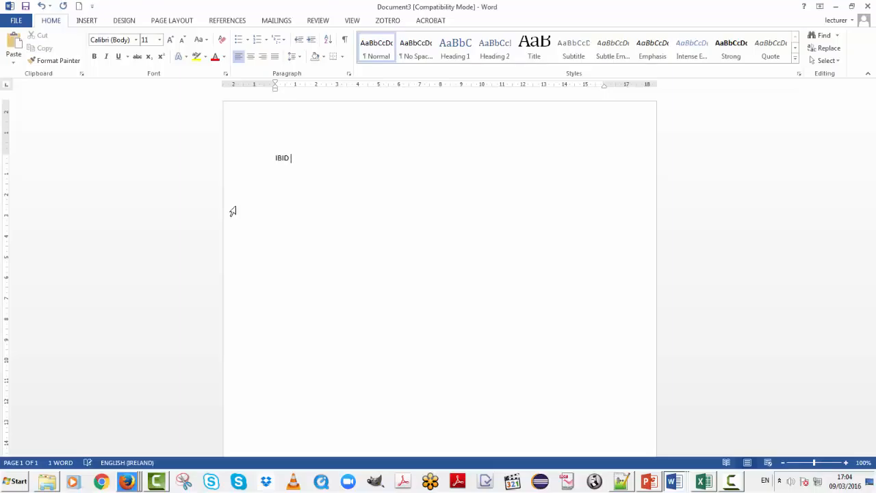
text( EXAMPLE)
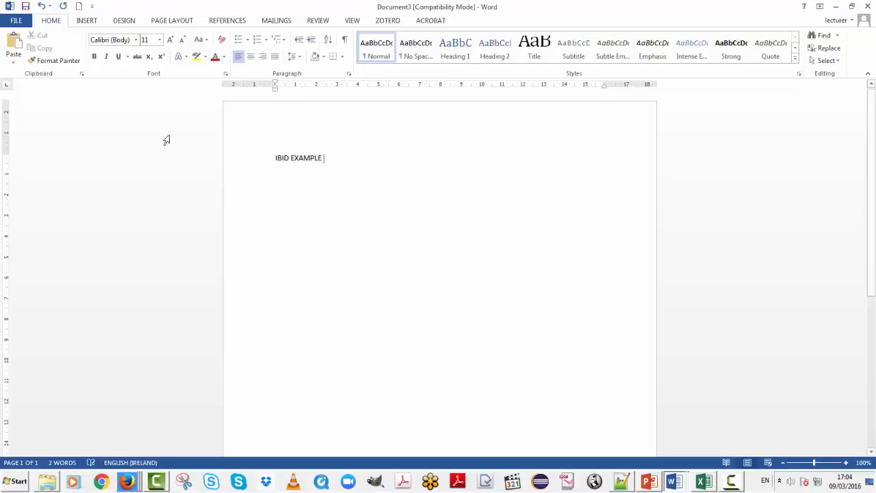
click(397, 23)
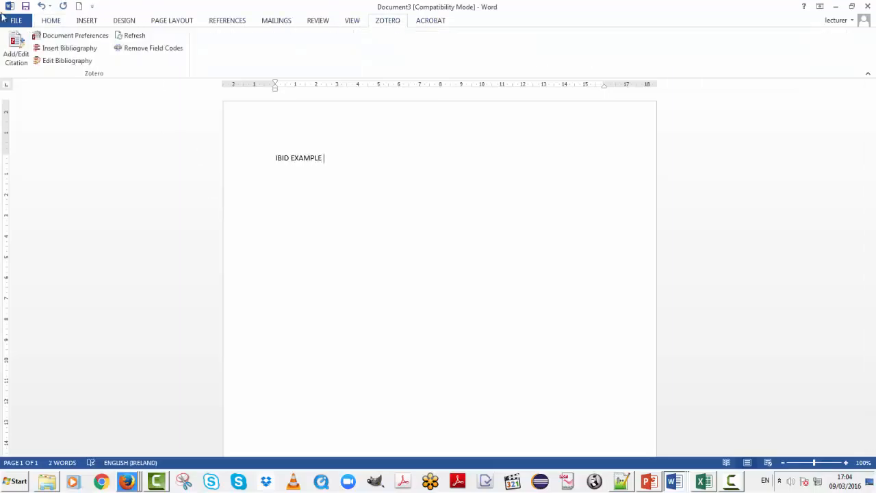
click(10, 41)
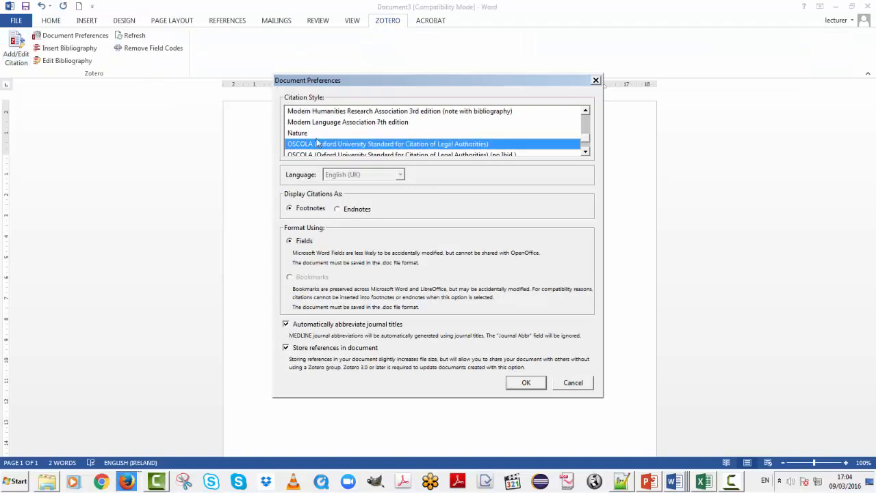
click(538, 385)
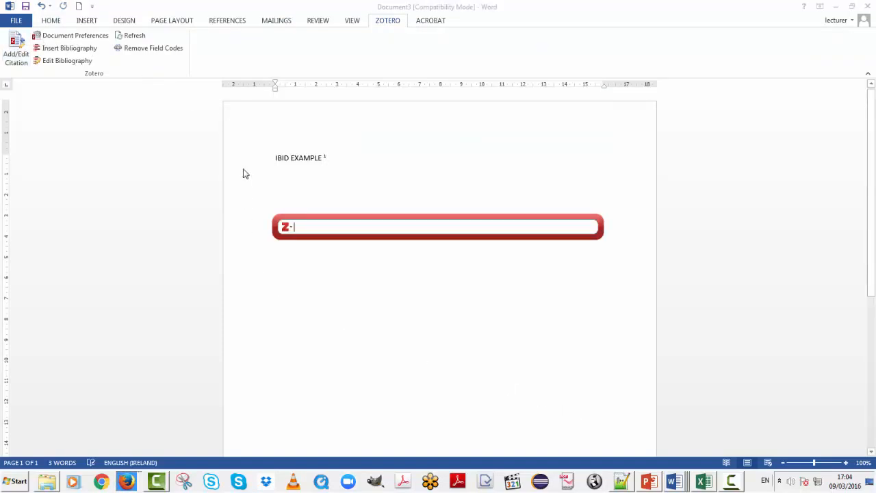
Step: Cite Principles of Irish contract law as footnote 1 after IBID EXAMPLE via the Classic View picker
click(286, 226)
click(302, 244)
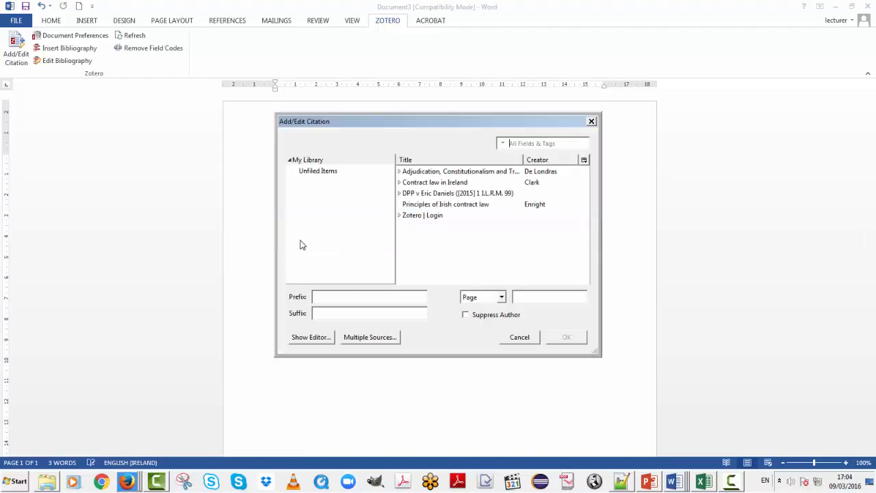
click(474, 202)
click(552, 339)
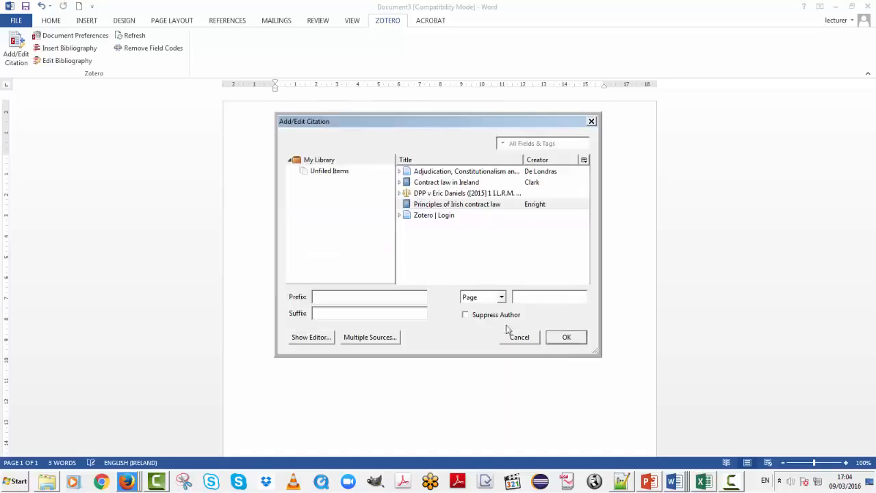
Step: Add a new line EXAMPLE TWO and cite Principles of Irish contract law again as footnote 2
key(Return)
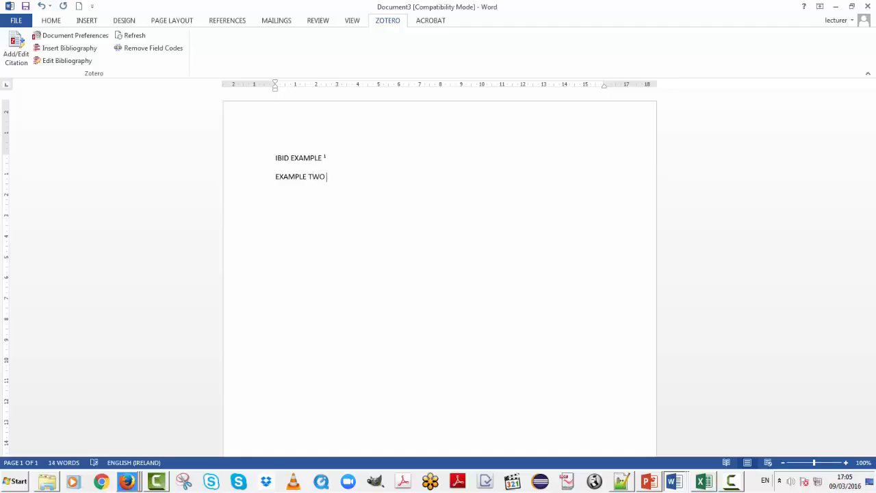
click(16, 48)
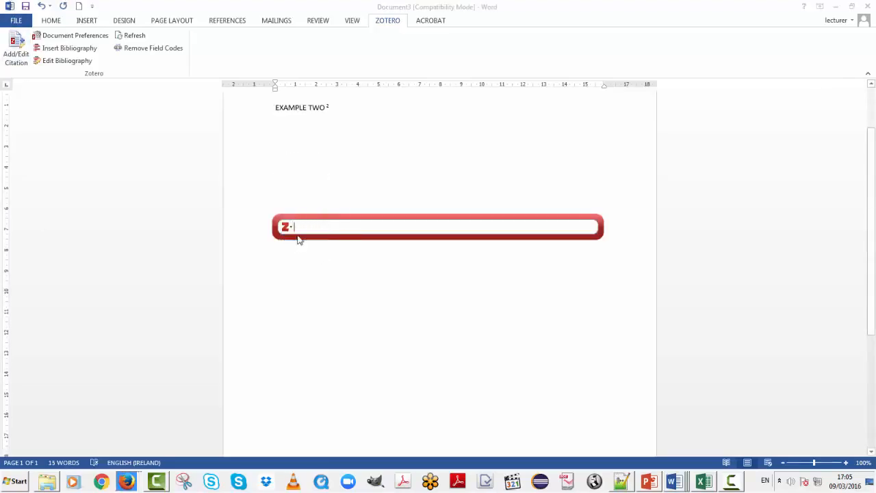
click(416, 205)
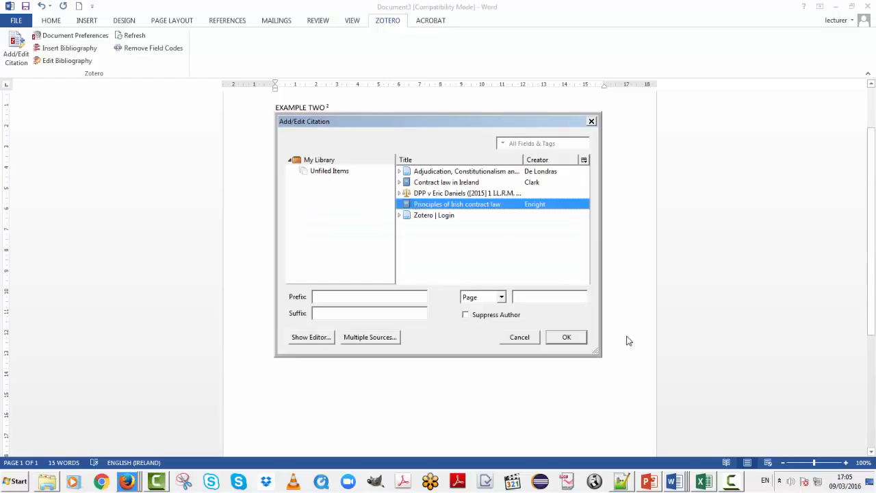
click(584, 339)
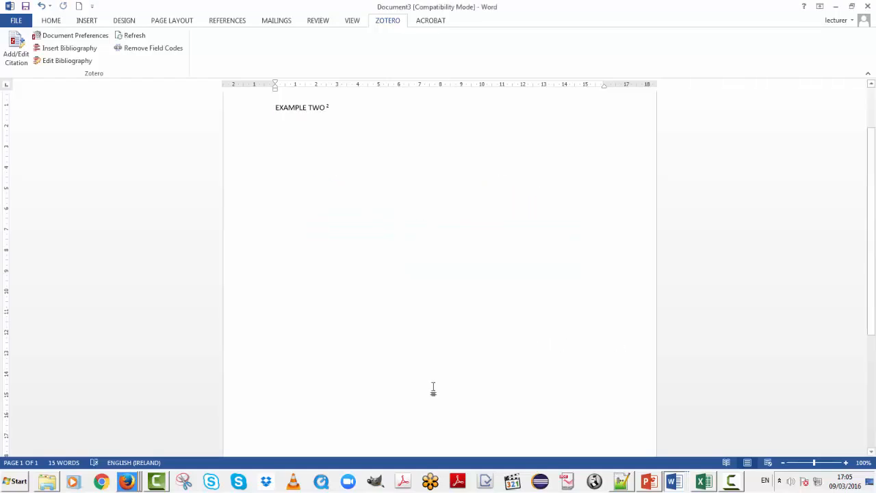
scroll(434, 388, down, 4)
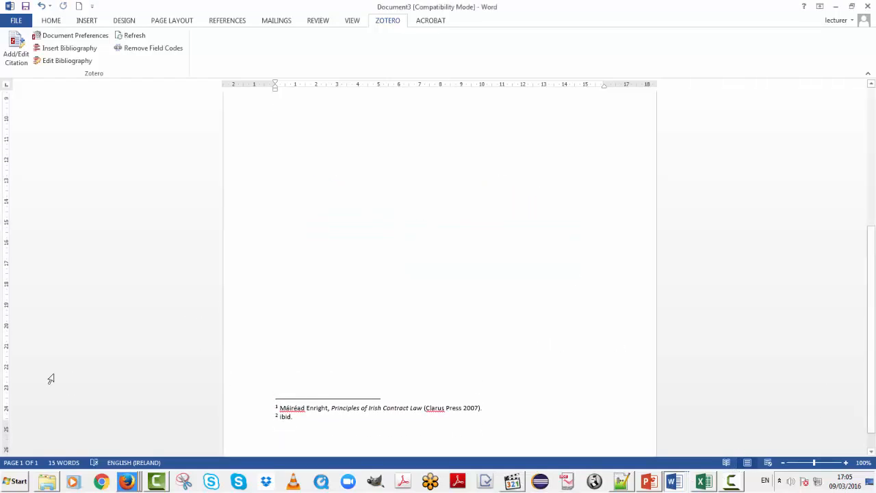
scroll(319, 417, up, 5)
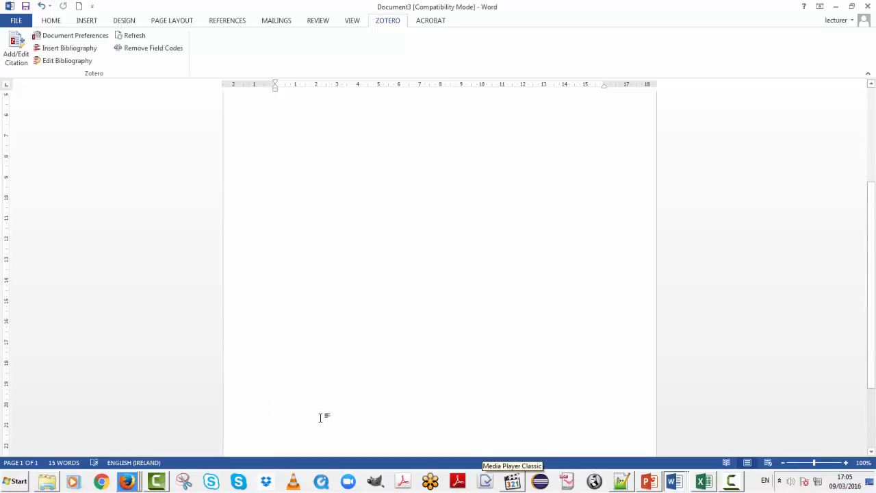
scroll(320, 418, up, 1)
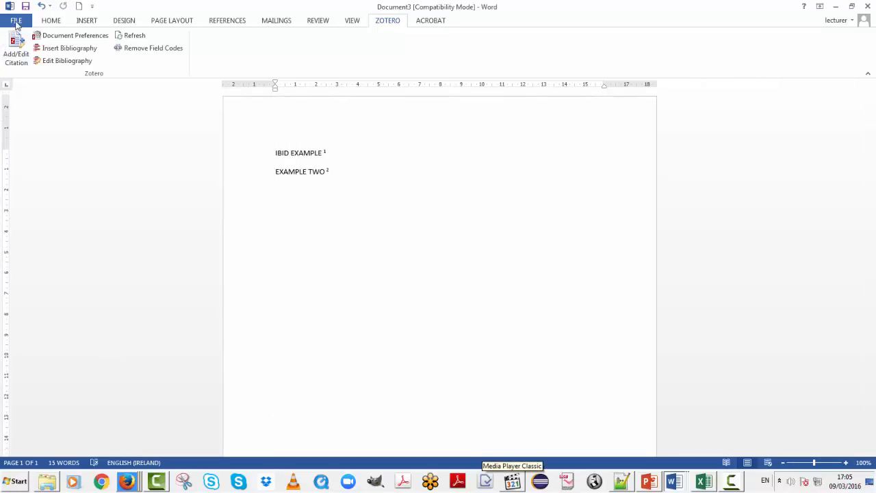
click(16, 23)
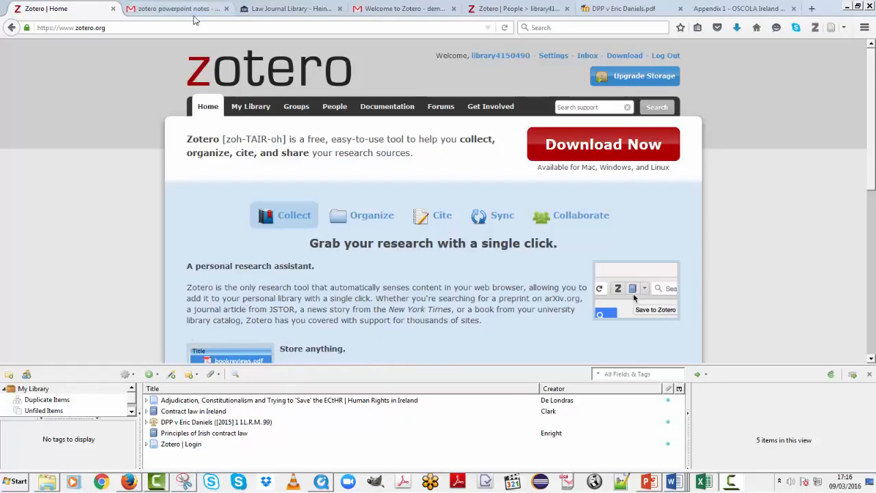
Step: Create a new Case item from the New Item menu, leaving its case name blank
click(223, 412)
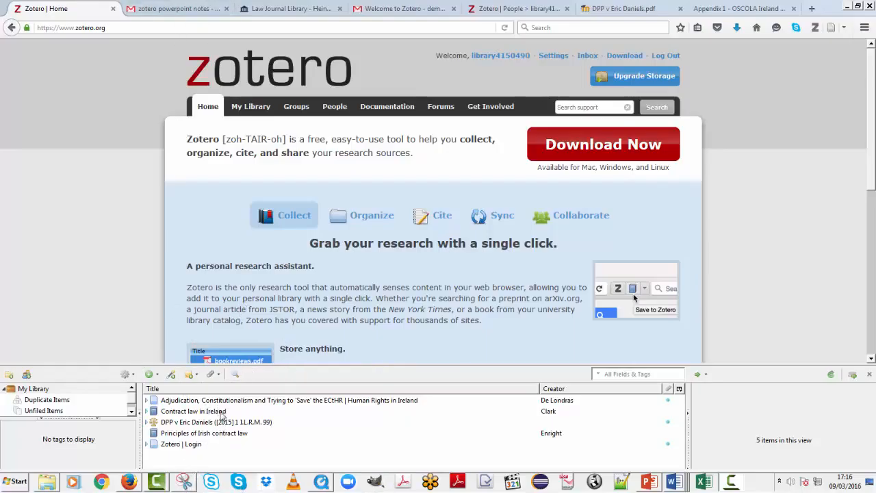
key(Down)
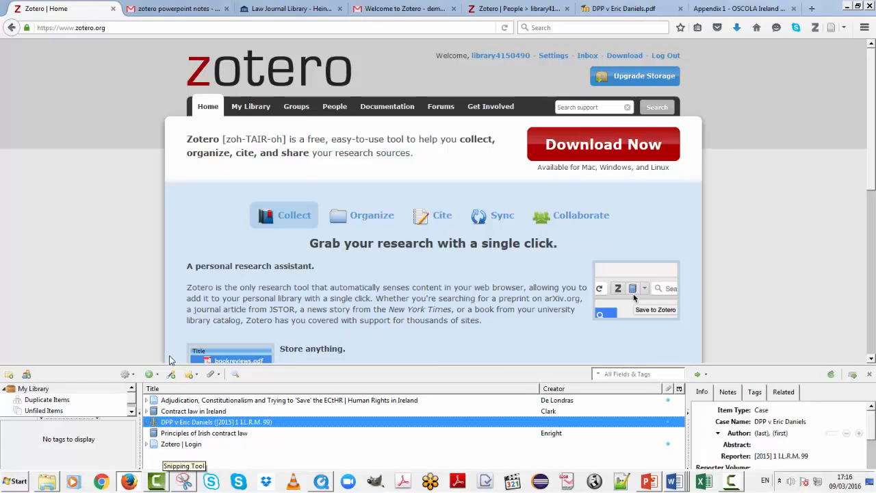
click(149, 375)
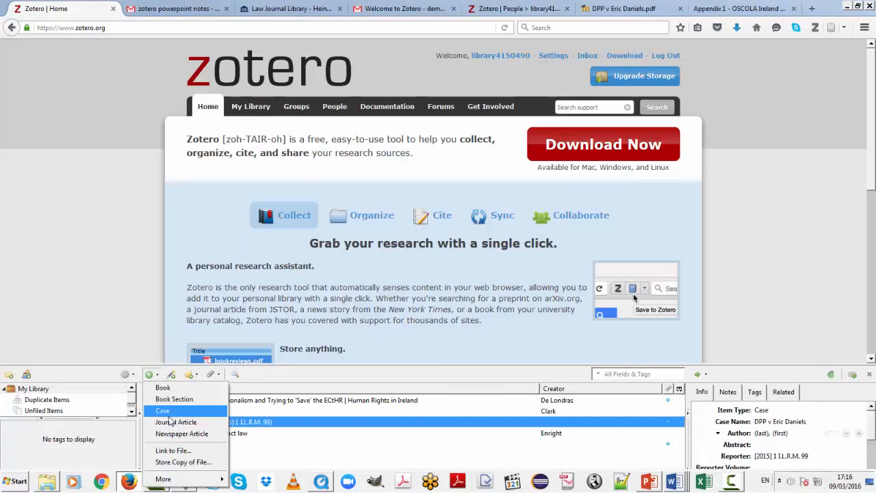
click(164, 410)
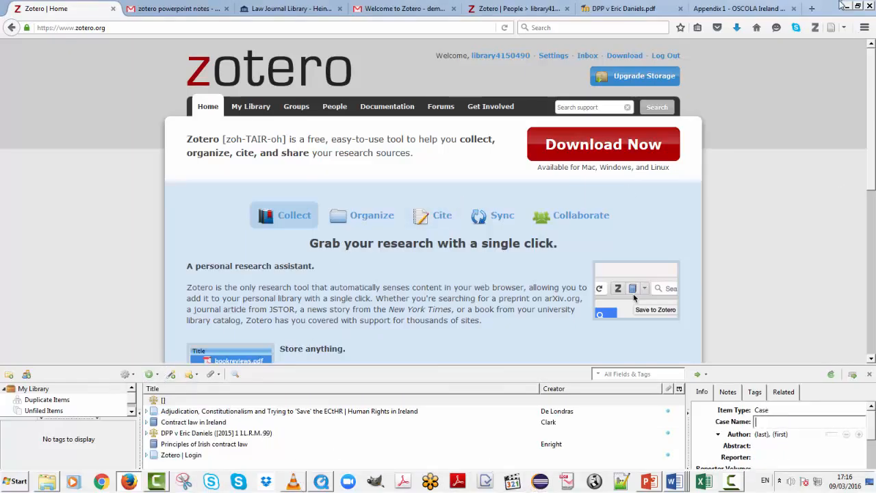
click(3, 208)
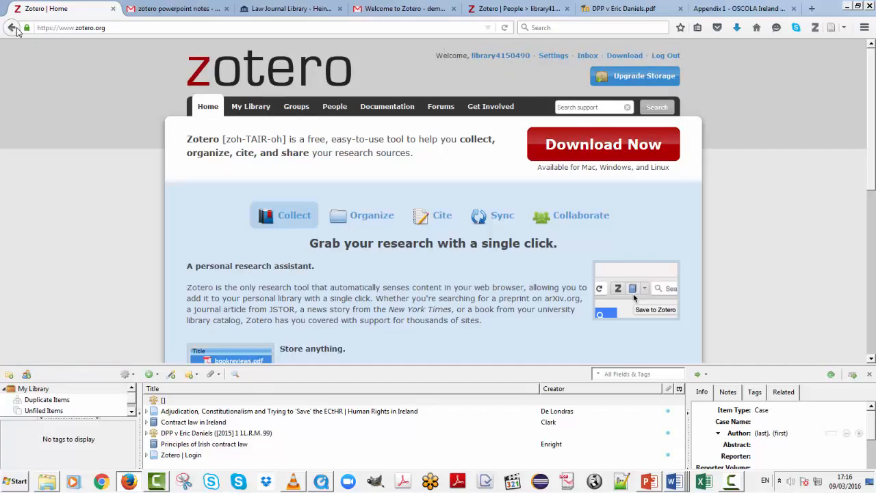
Step: Log out of zotero.org, sign back in with saved credentials, and open the online library
click(672, 56)
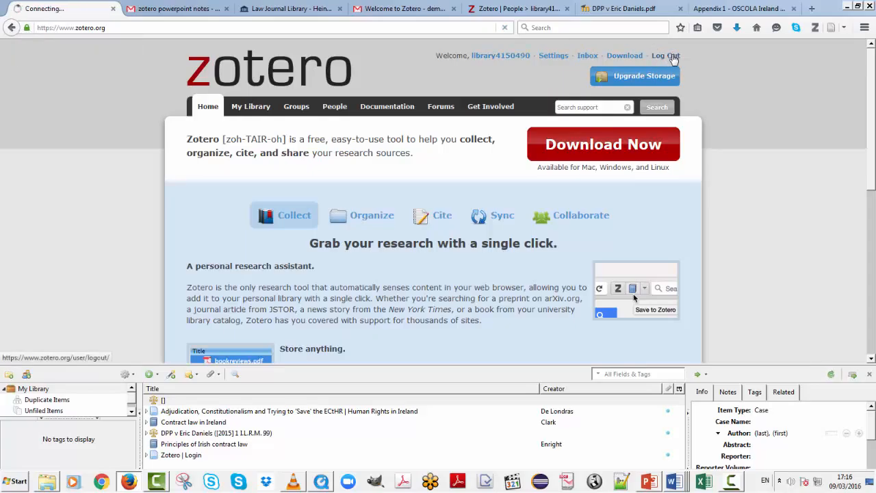
click(627, 57)
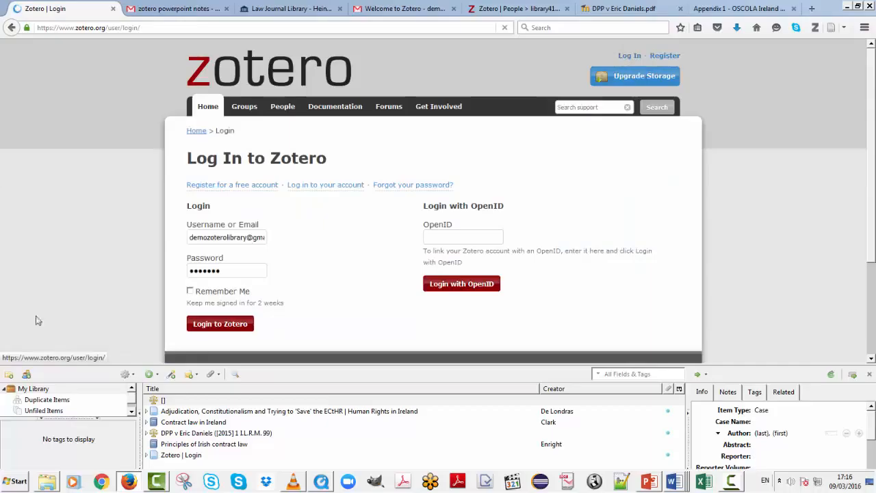
click(209, 330)
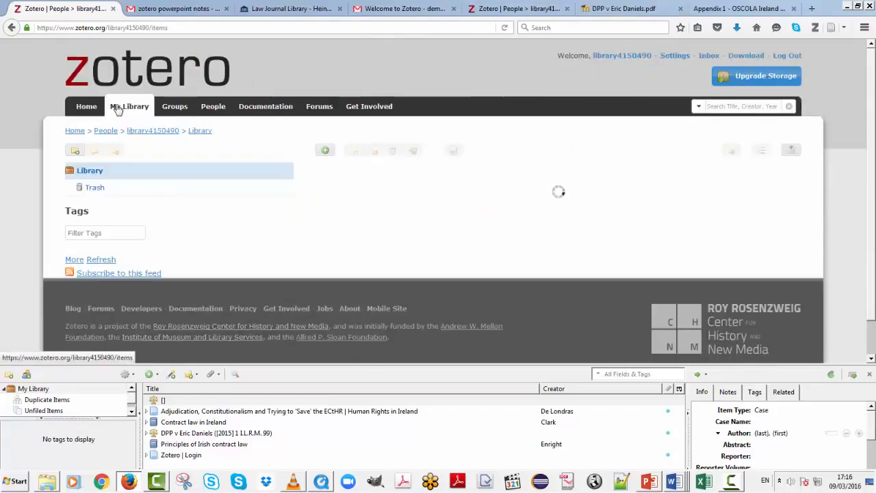
click(120, 109)
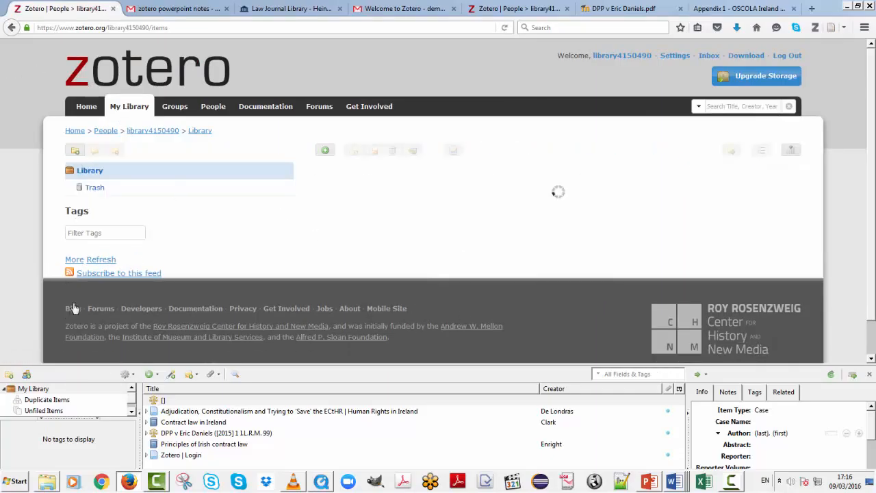
click(395, 223)
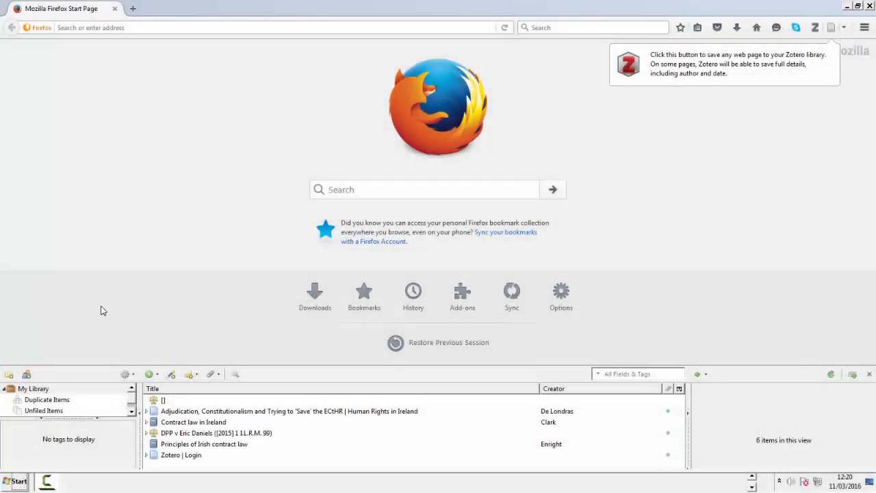
Step: Create a new collection named IT Skills under My Library
click(37, 392)
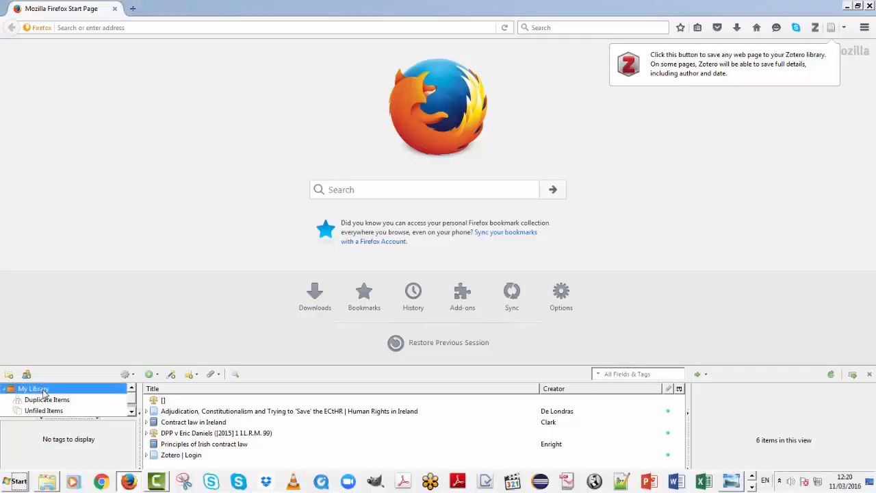
right_click(48, 392)
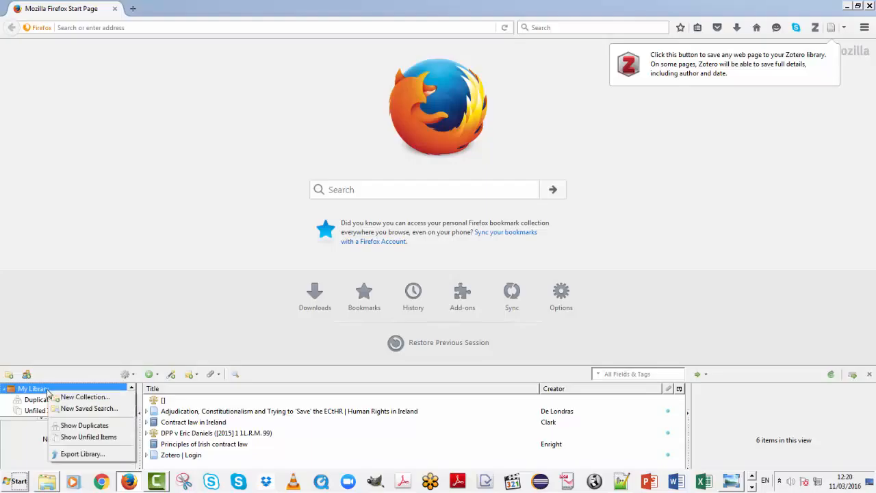
click(68, 397)
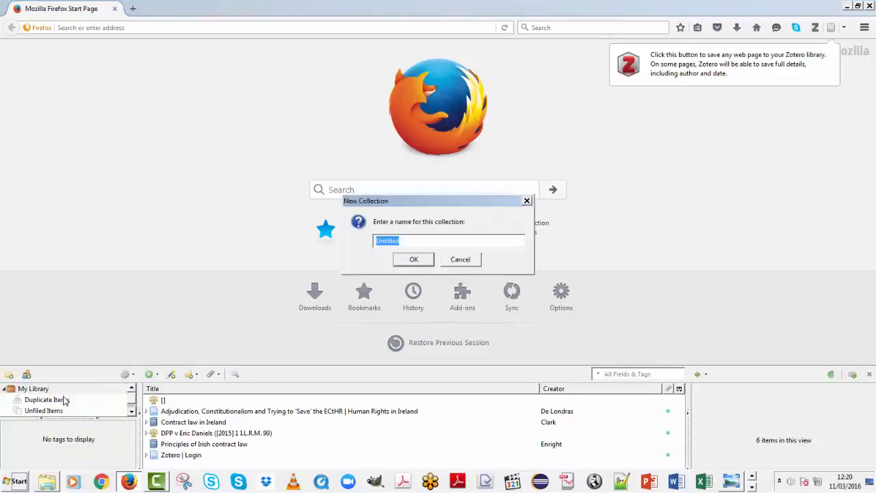
text(IT Skills)
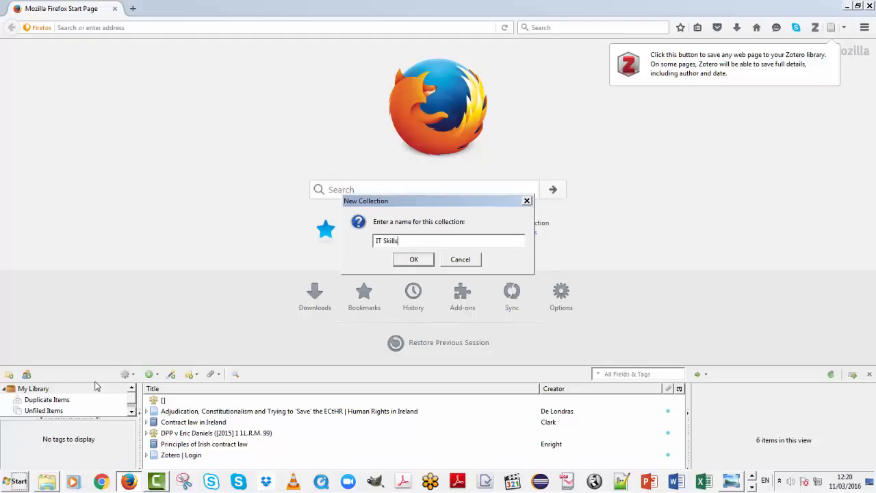
key(Return)
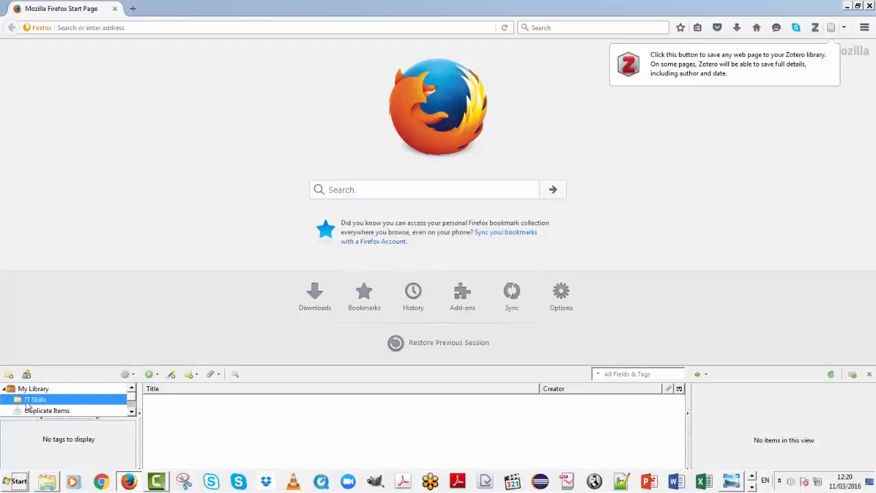
Step: Add the Adjudication article, Principles of Irish contract law, DPP v Eric Daniels and Contract law in Ireland to IT Skills
click(35, 389)
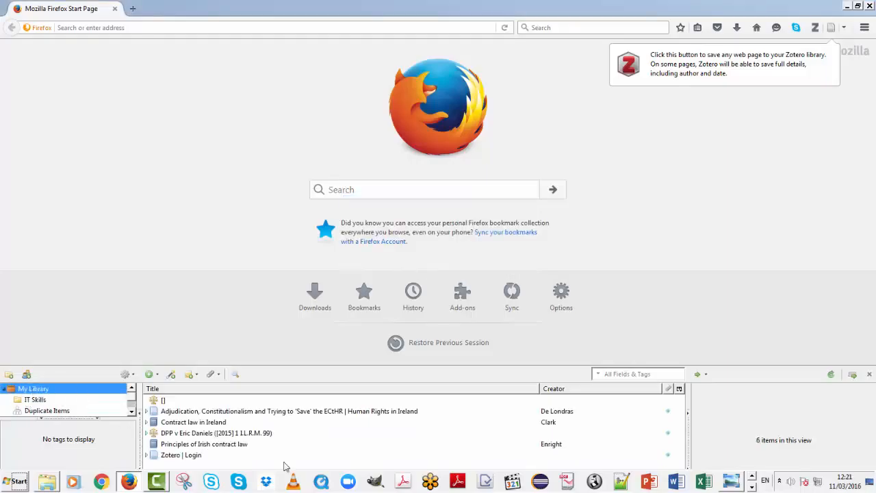
click(195, 411)
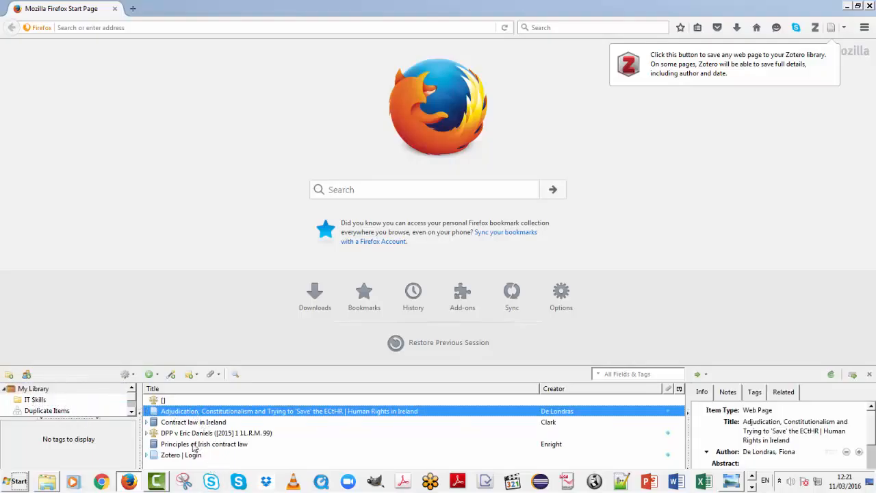
click(170, 444)
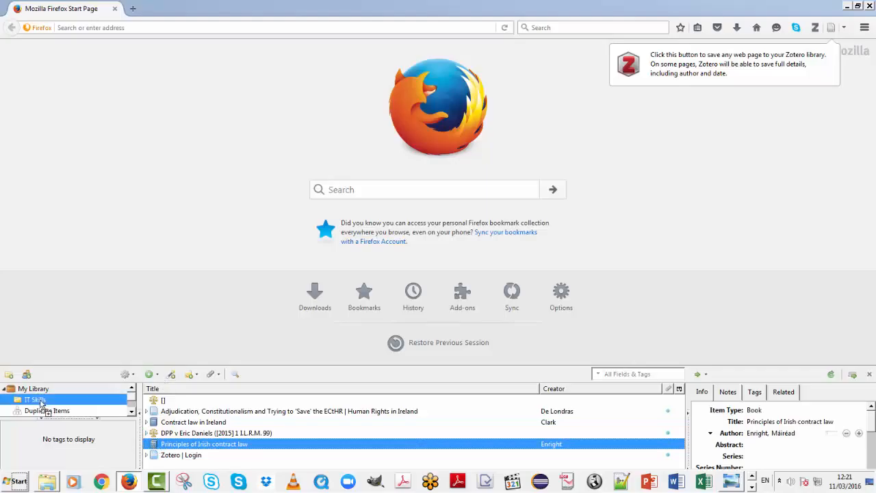
drag(165, 433, 39, 405)
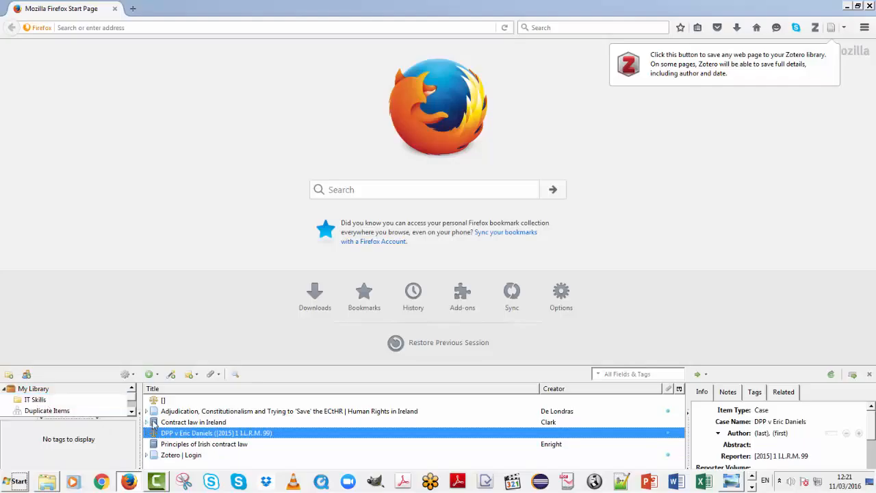
drag(154, 423, 35, 403)
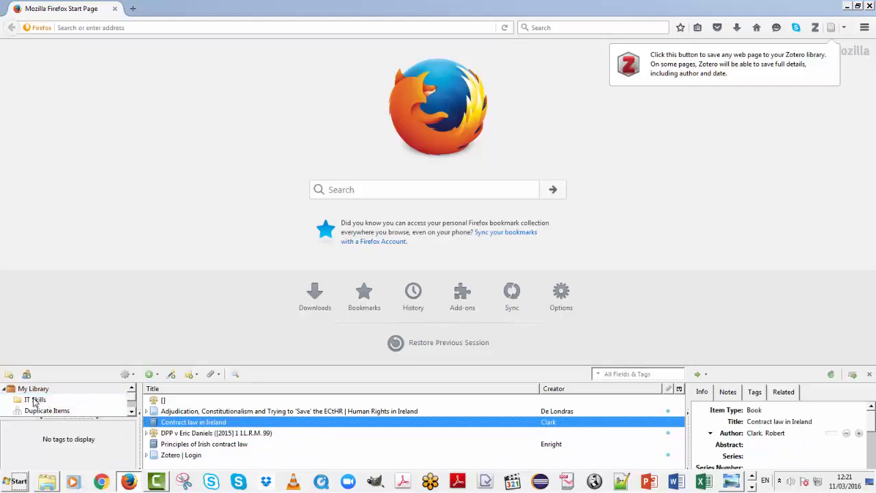
Step: Check the IT Skills collection's contents, keeping its name unchanged
double_click(28, 399)
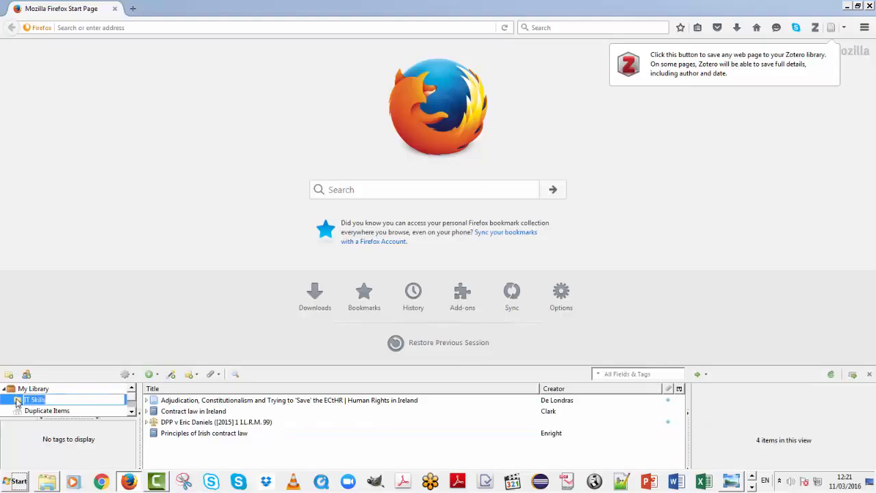
key(Return)
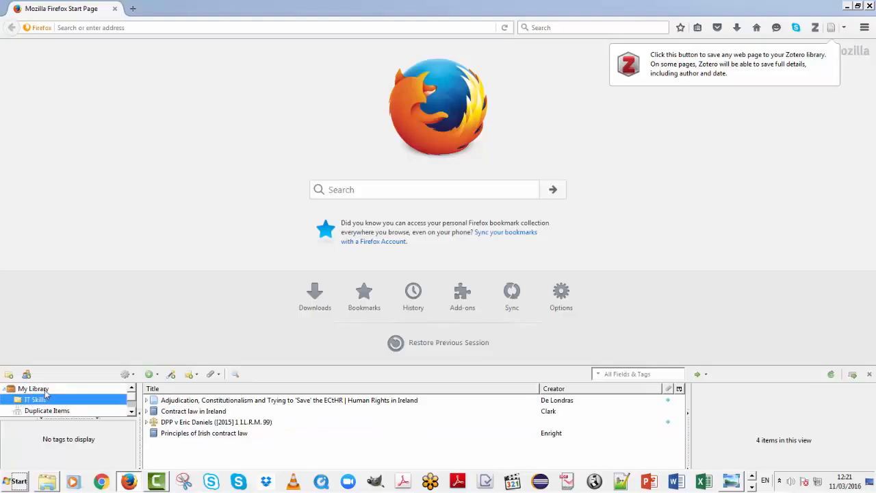
click(46, 389)
click(214, 422)
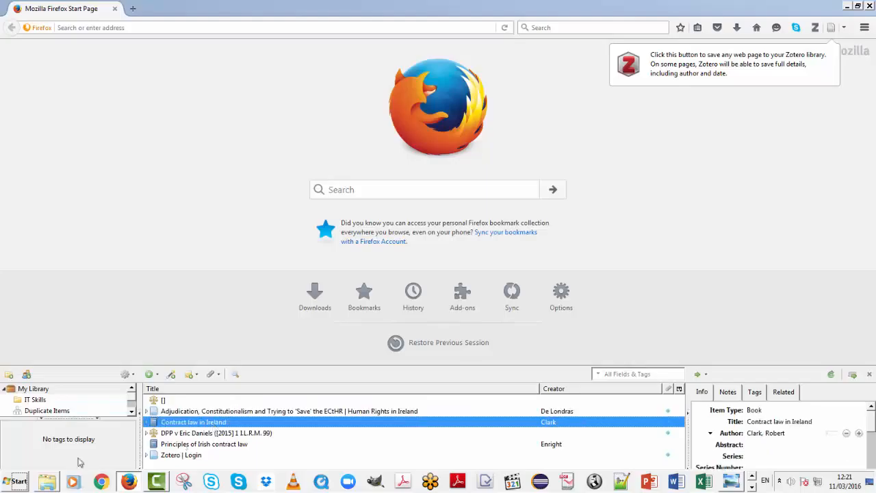
double_click(34, 403)
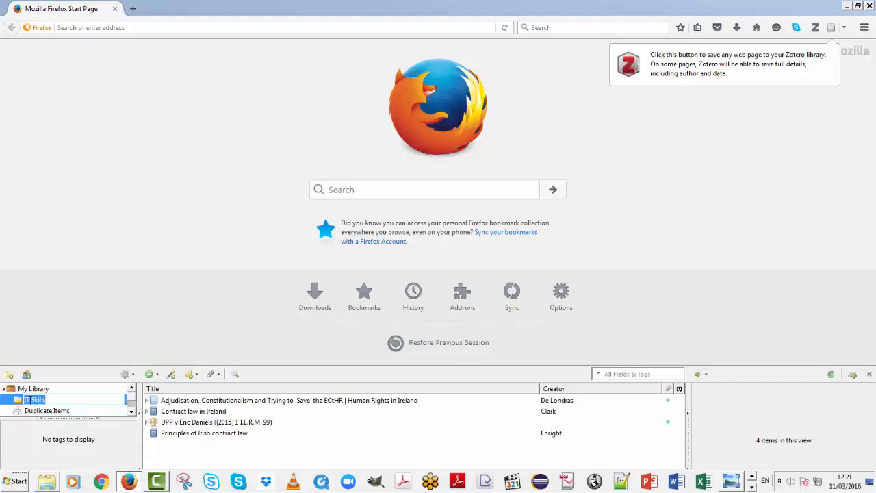
click(16, 403)
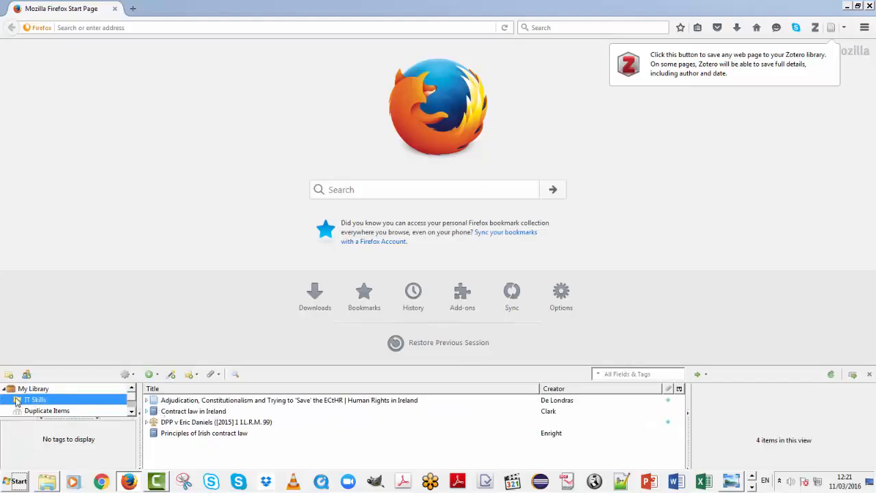
Step: Create a subcollection named assignment inside IT Skills
right_click(16, 403)
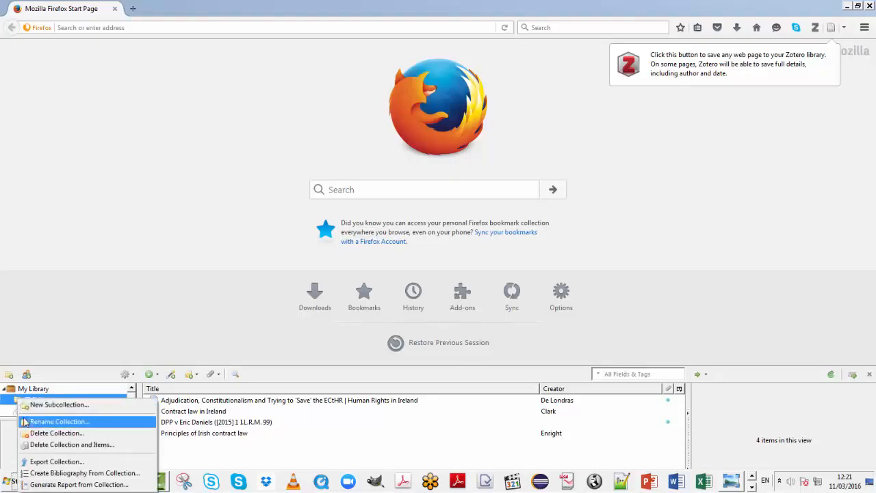
click(47, 406)
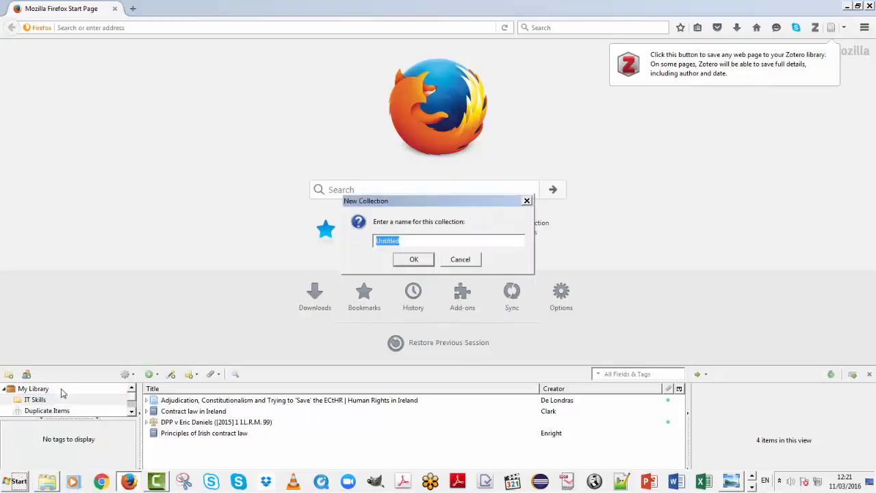
text(a)
key(Return)
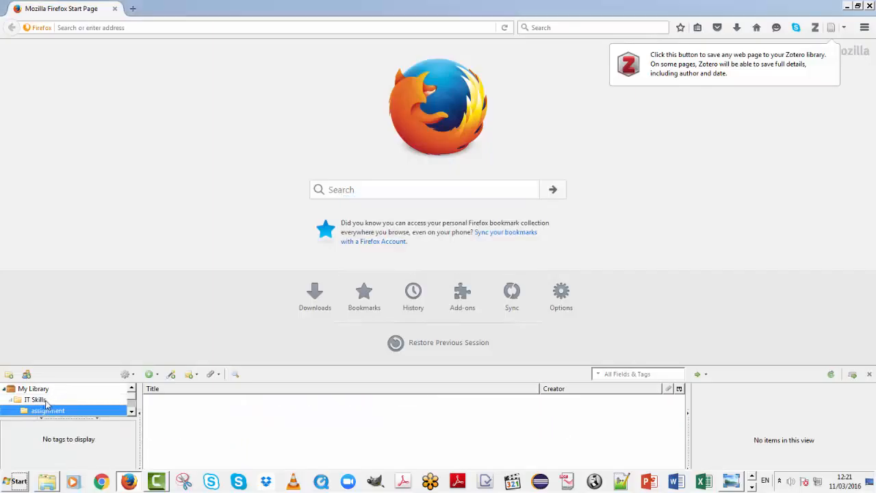
Step: File the Adjudication article from IT Skills into the assignment subcollection
double_click(41, 401)
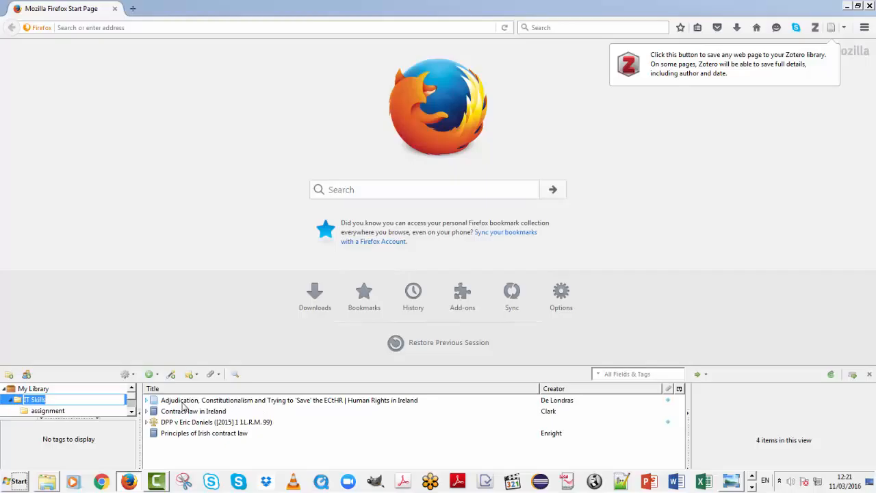
click(27, 411)
click(17, 401)
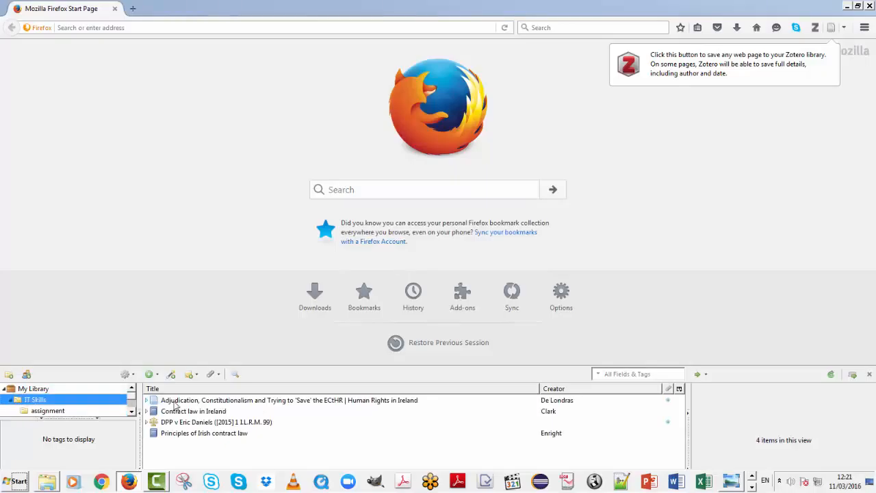
drag(176, 406, 48, 404)
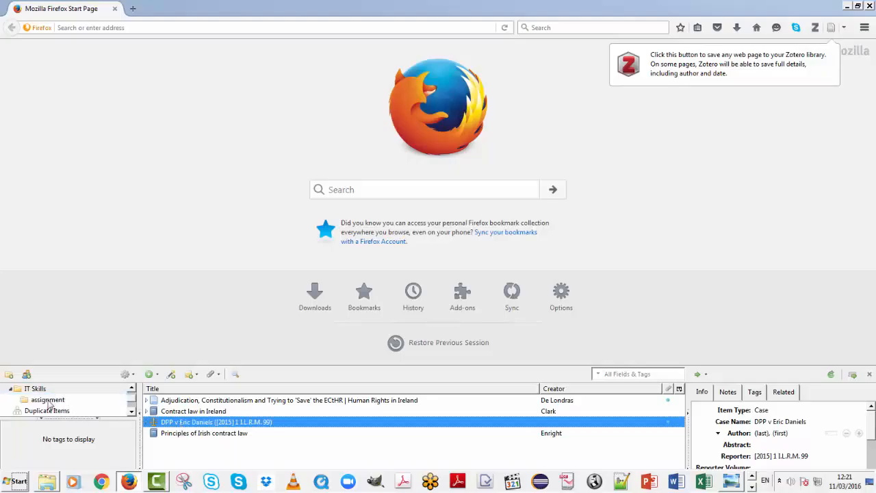
Step: Check the two references held in the assignment subcollection
double_click(49, 403)
click(33, 389)
click(28, 400)
Step: Rename the IT Skills collection to 'IT Skills class'
double_click(32, 388)
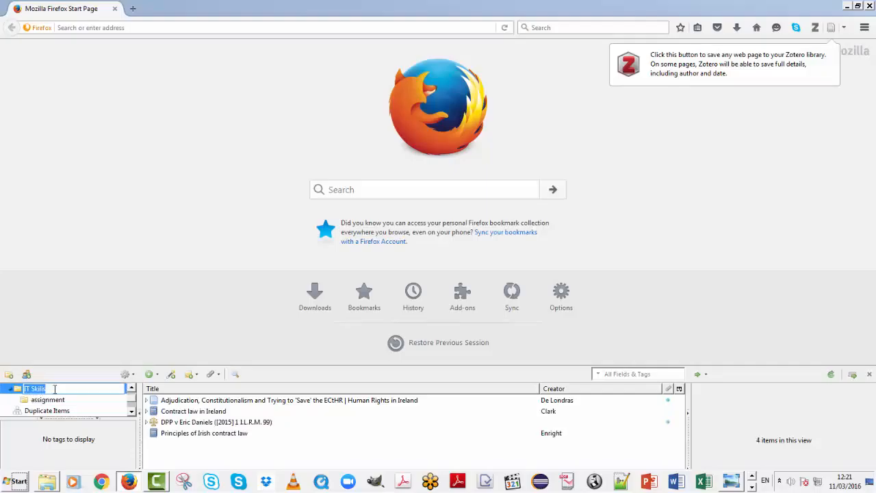
click(54, 389)
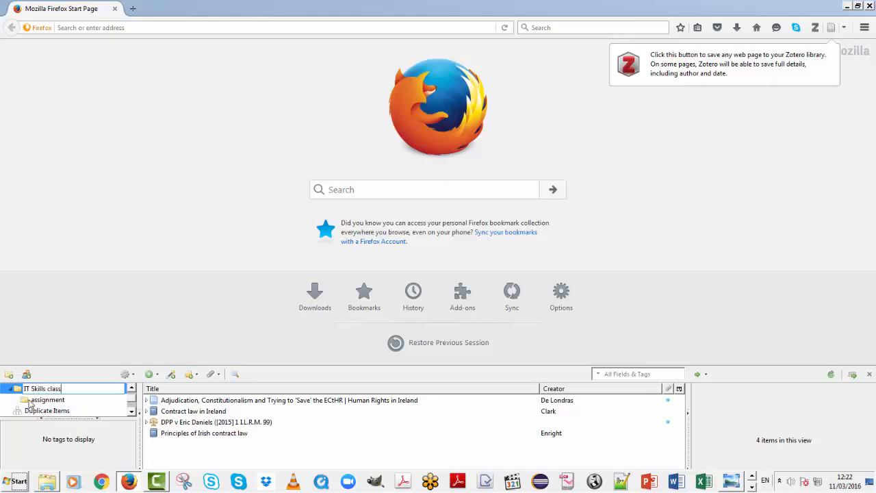
click(55, 403)
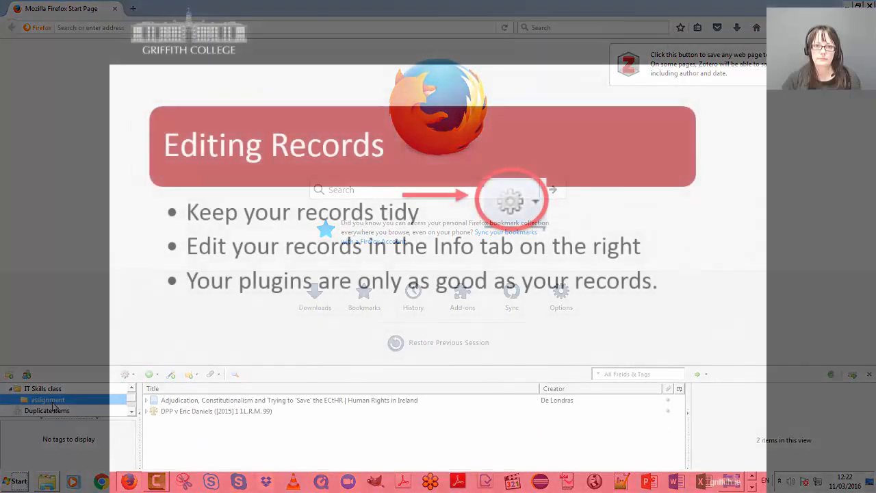